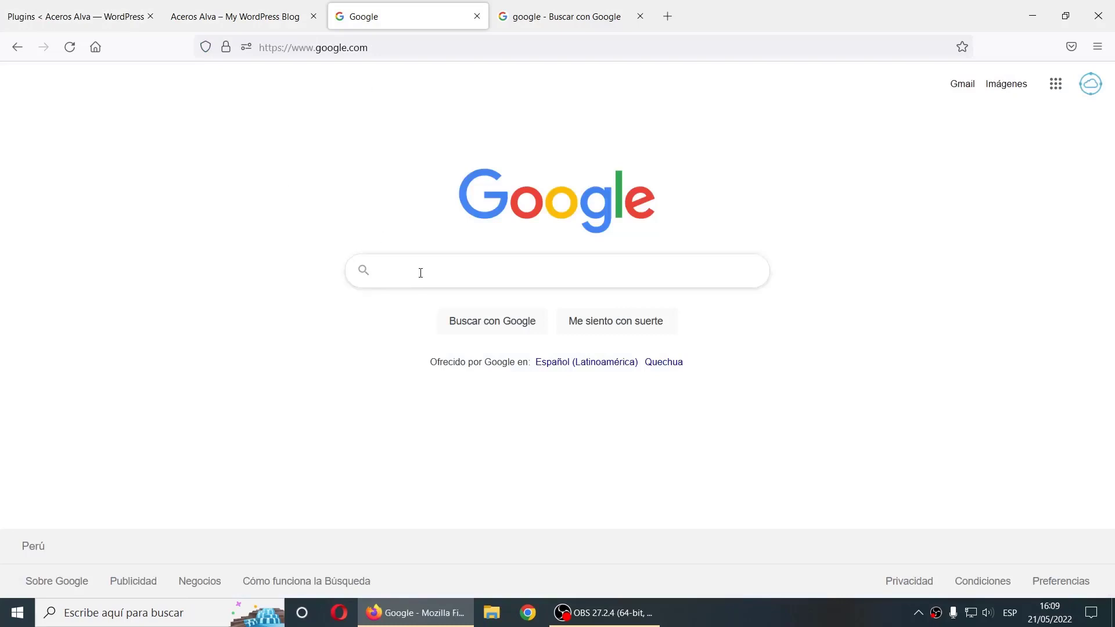
- Search Google for google analytics and open the Google Analytics website
{"action": "left_click", "coordinate": [422, 273]}
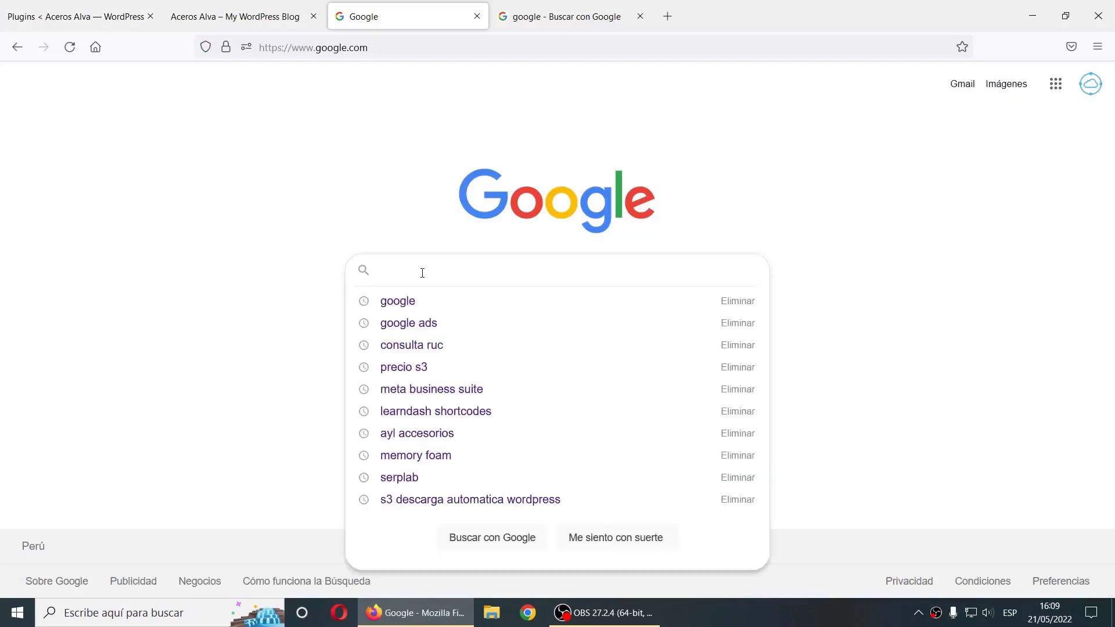
{"action": "type", "text": "goog"}
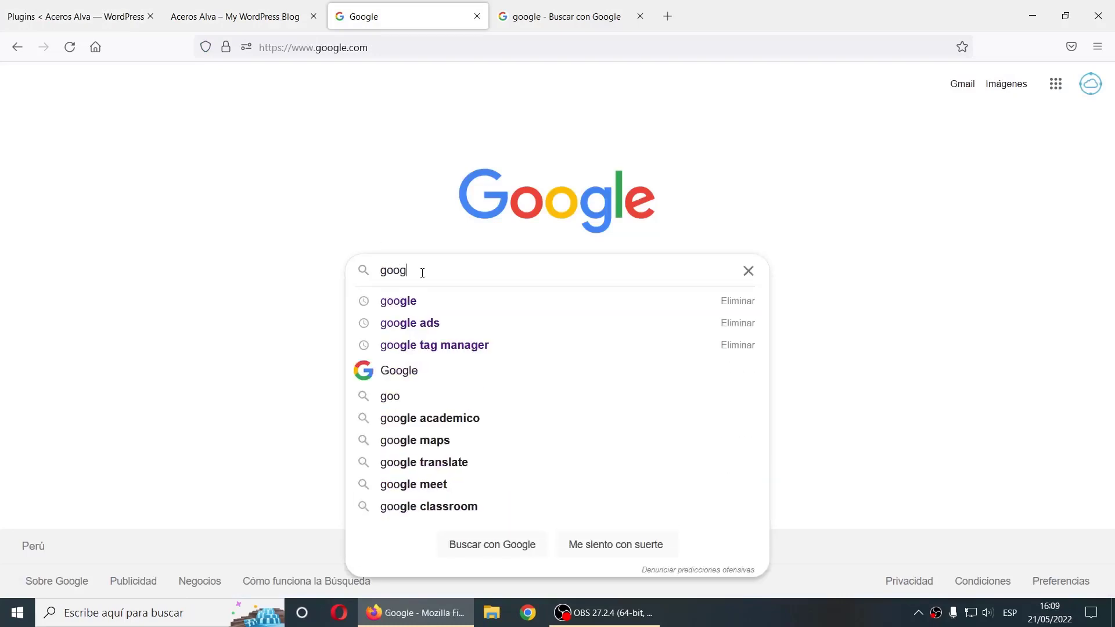
{"action": "type", "text": "le an"}
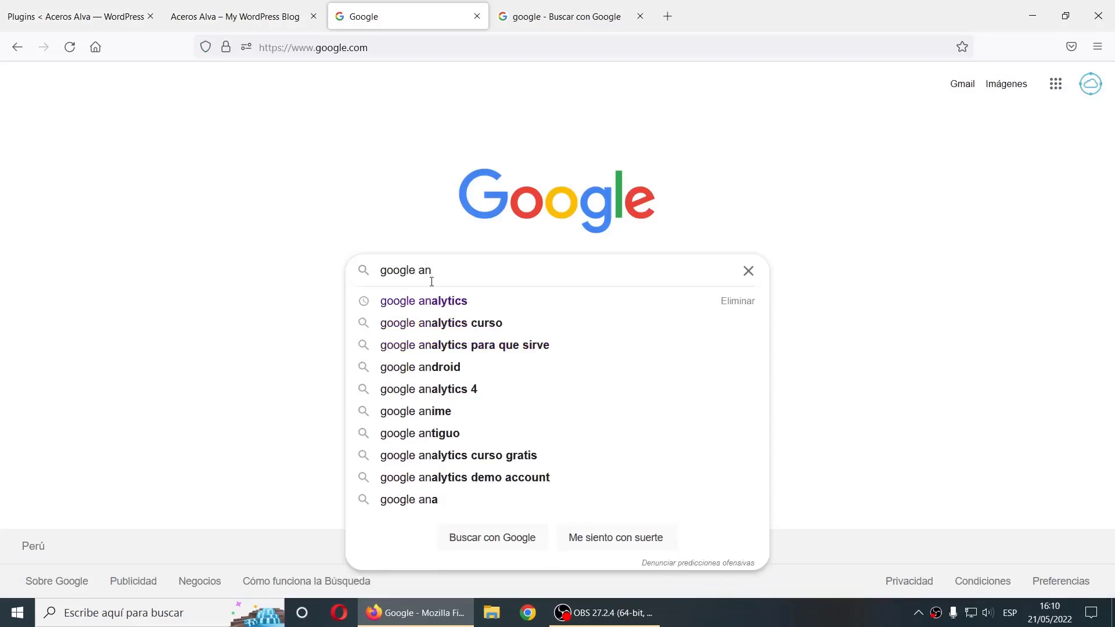
{"action": "left_click", "coordinate": [435, 297]}
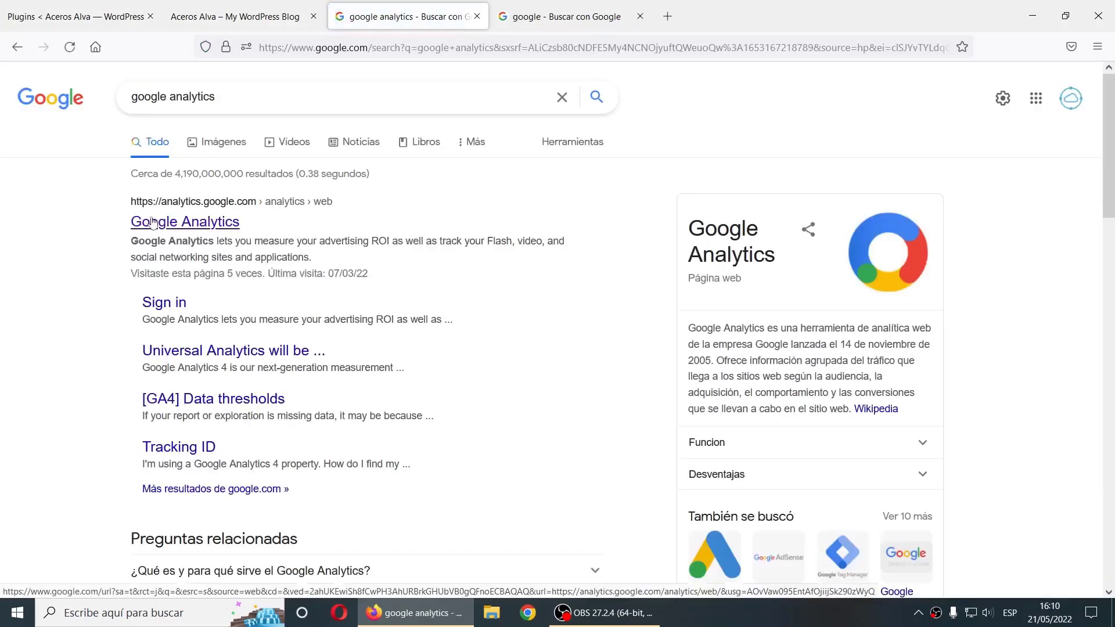
{"action": "left_click", "coordinate": [153, 223]}
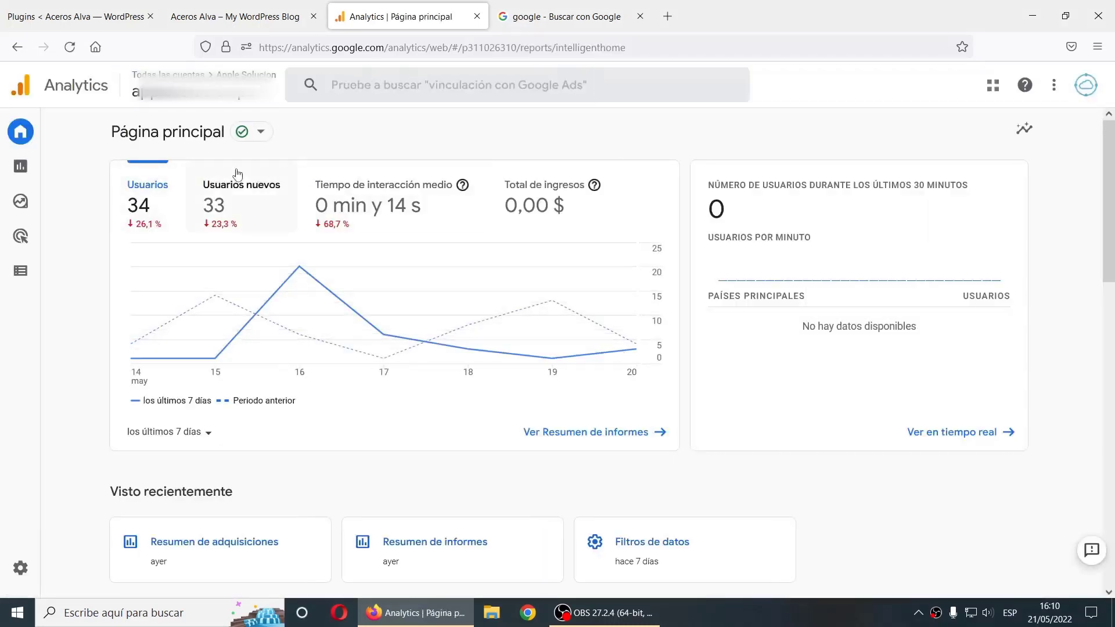
- Go to the Analytics administration page and start creating a new account
{"action": "left_click", "coordinate": [230, 98]}
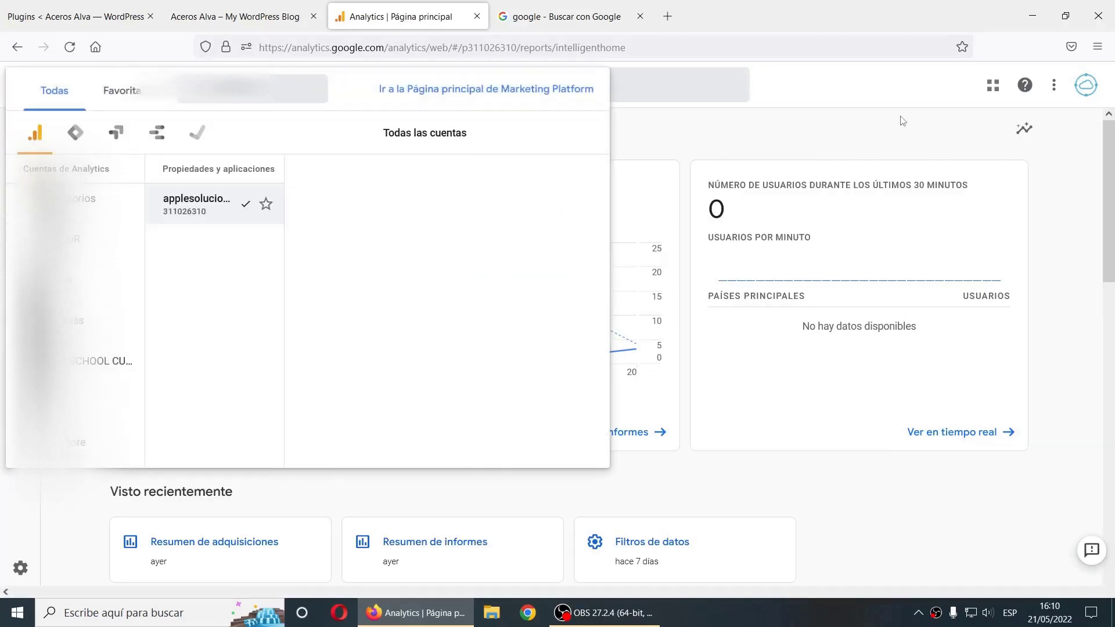
{"action": "left_click", "coordinate": [1, 495]}
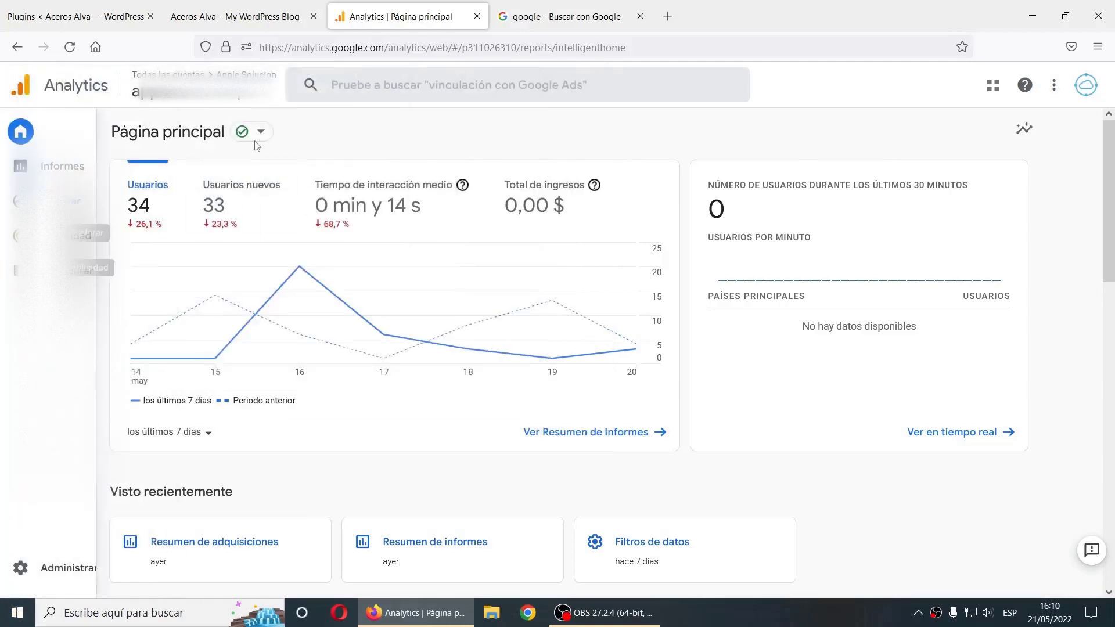
{"action": "left_click", "coordinate": [24, 572]}
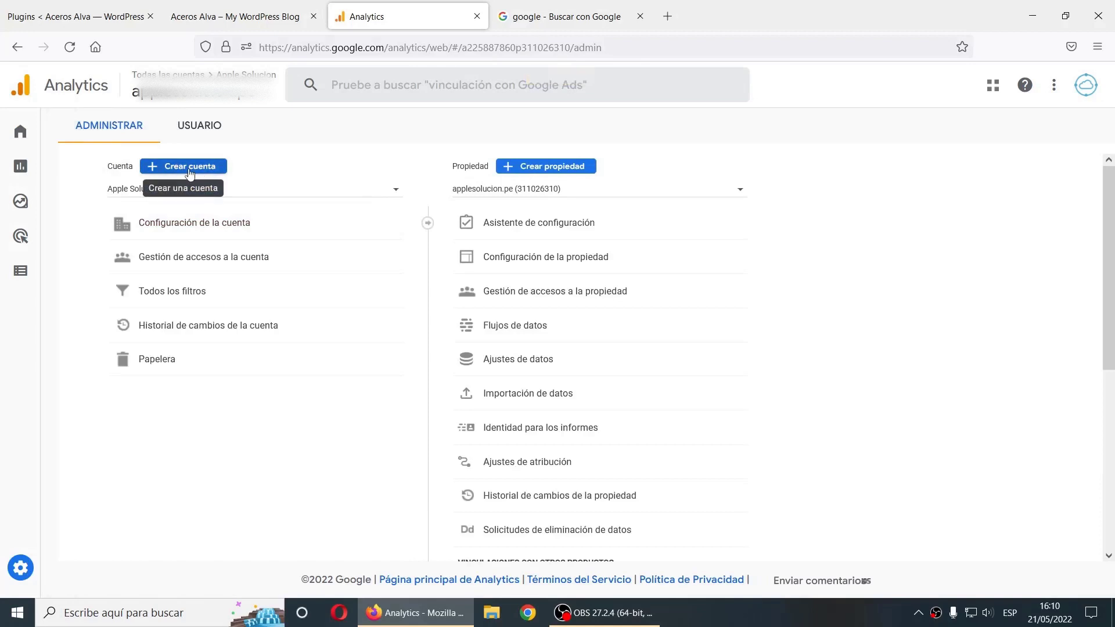
{"action": "left_click", "coordinate": [200, 166]}
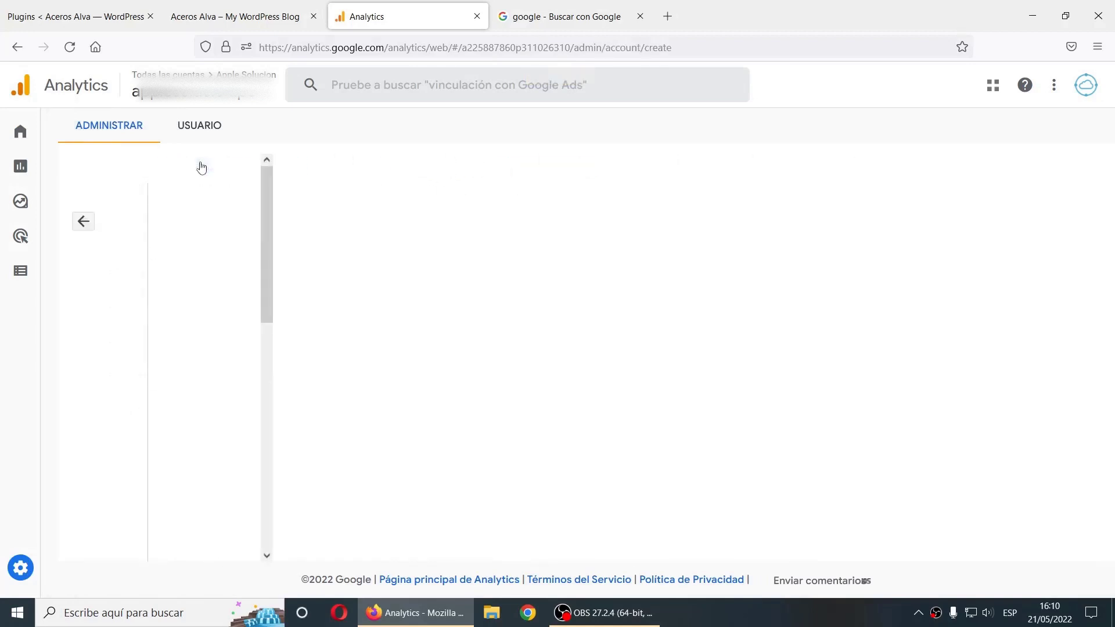
- Name the new account "Aceros alva", keep the default data sharing options and continue to the property configuration
{"action": "left_click", "coordinate": [267, 313]}
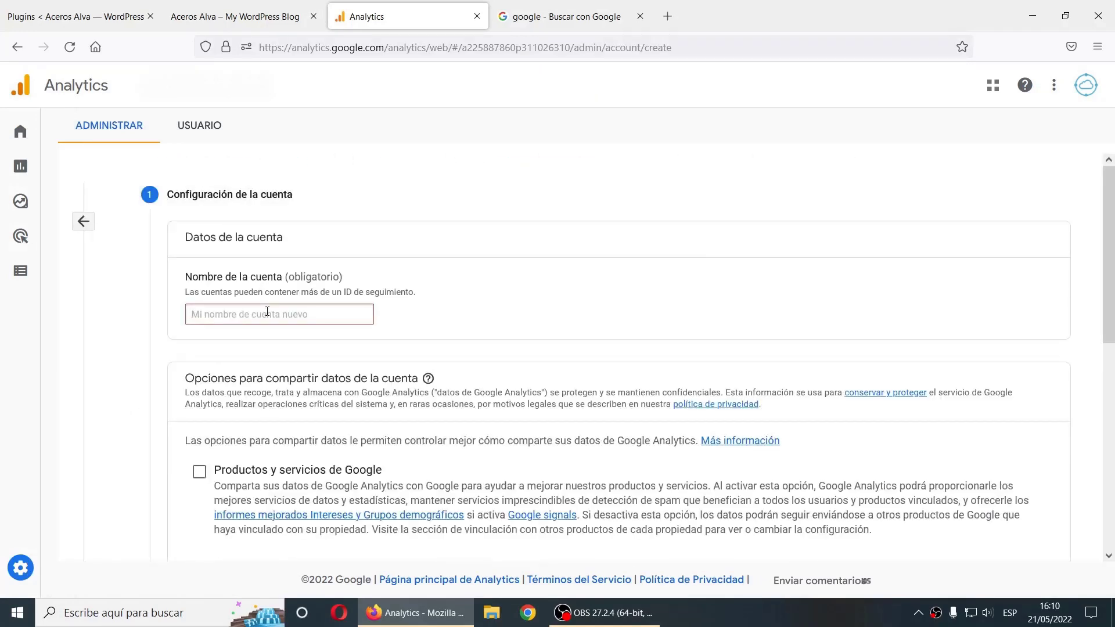
{"action": "type", "text": "Aceros alva"}
{"action": "scroll", "coordinate": [273, 304], "scroll_direction": "down", "scroll_amount": 4}
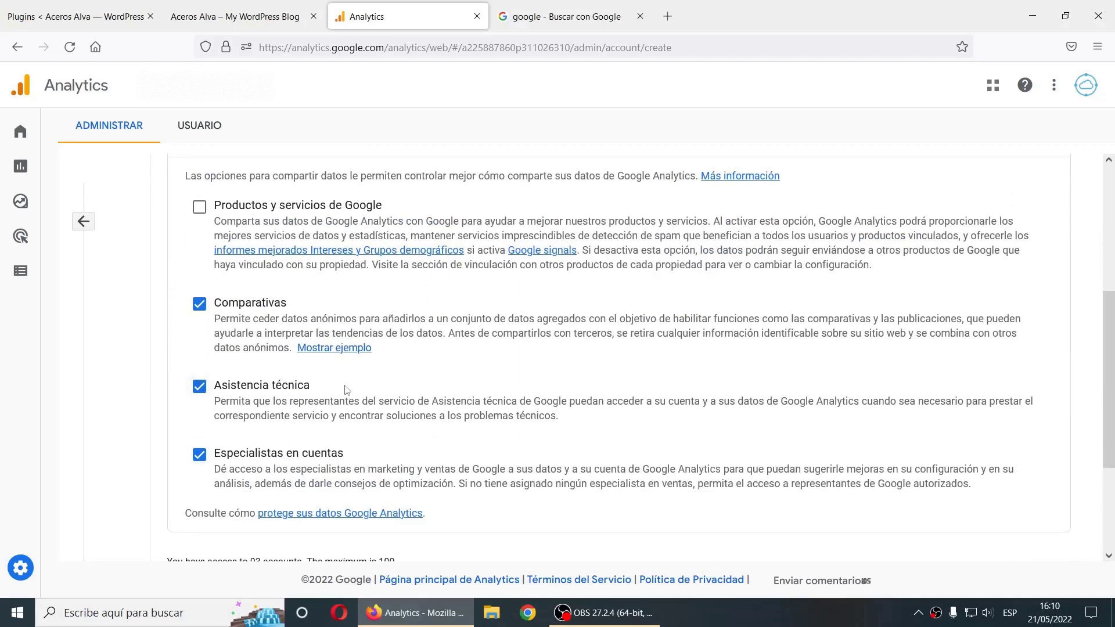
{"action": "scroll", "coordinate": [347, 389], "scroll_direction": "up", "scroll_amount": 3}
{"action": "scroll", "coordinate": [346, 389], "scroll_direction": "down", "scroll_amount": 6}
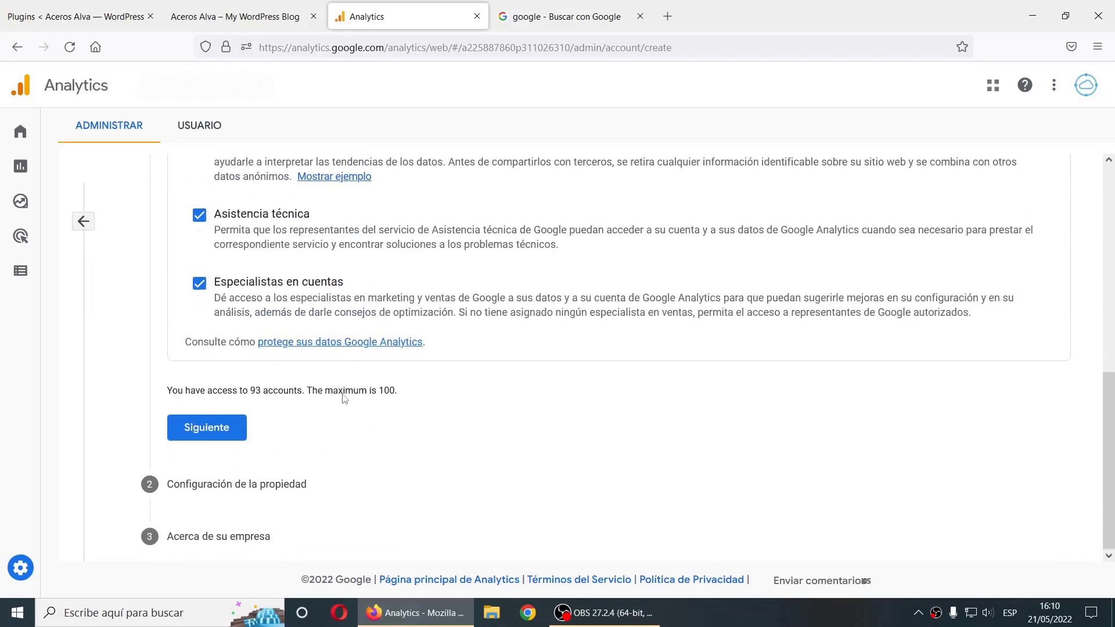
{"action": "left_click", "coordinate": [211, 426]}
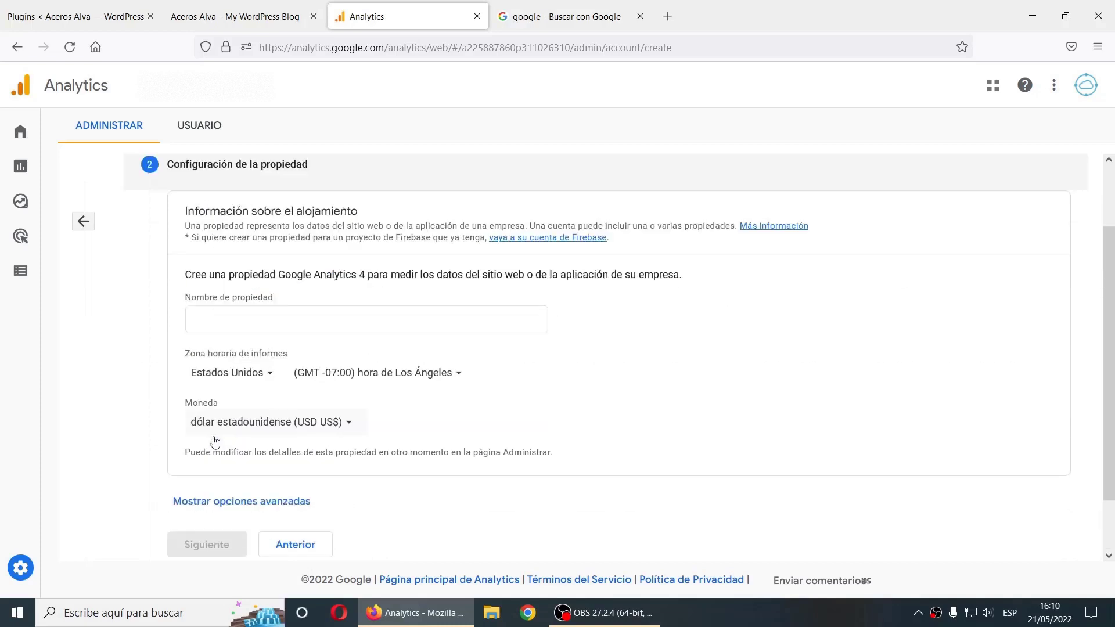
- Name the Google Analytics 4 property "prop aceros alva"
{"action": "left_click", "coordinate": [210, 319]}
{"action": "left_click", "coordinate": [210, 319]}
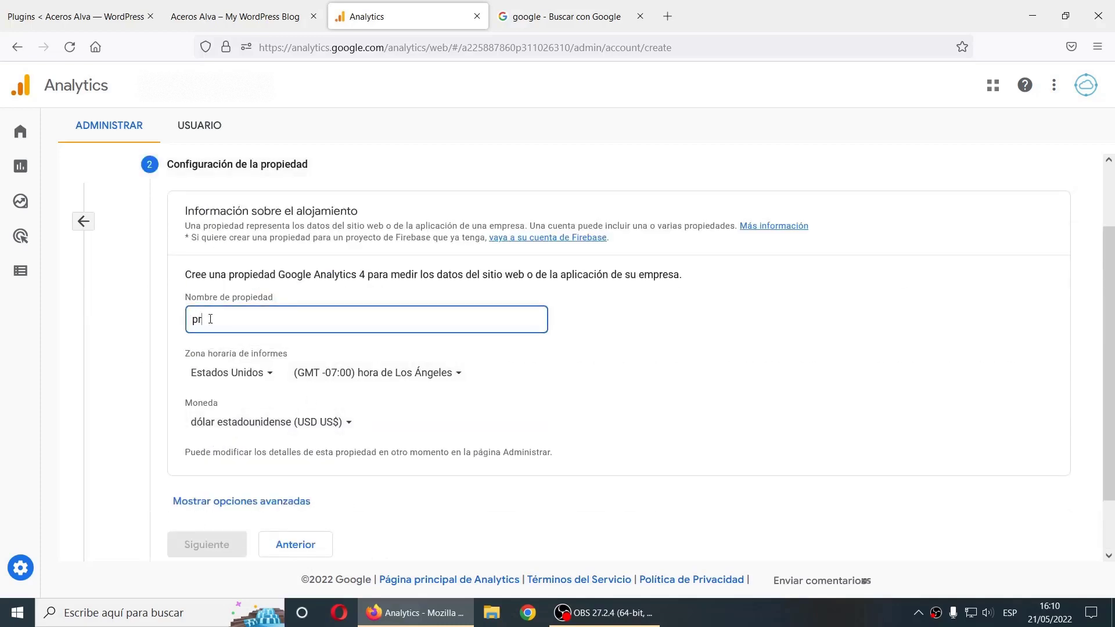
{"action": "type", "text": "prop aceros alva"}
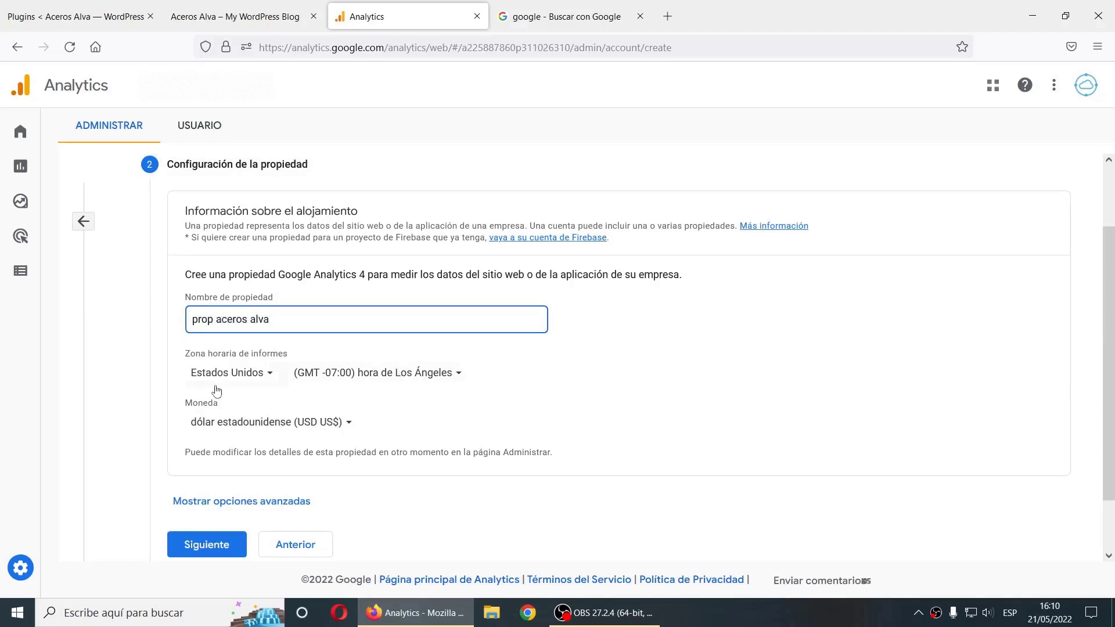
- Set the property's reporting time zone to (GMT -05:00) hora de Chicago
{"action": "left_click", "coordinate": [419, 382]}
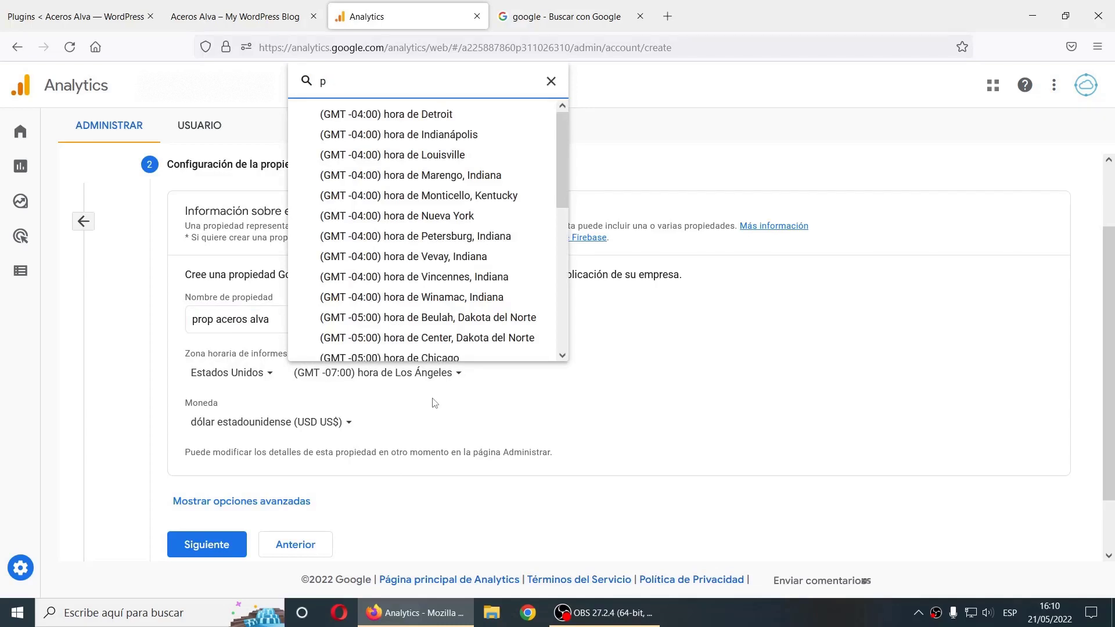
{"action": "type", "text": "er"}
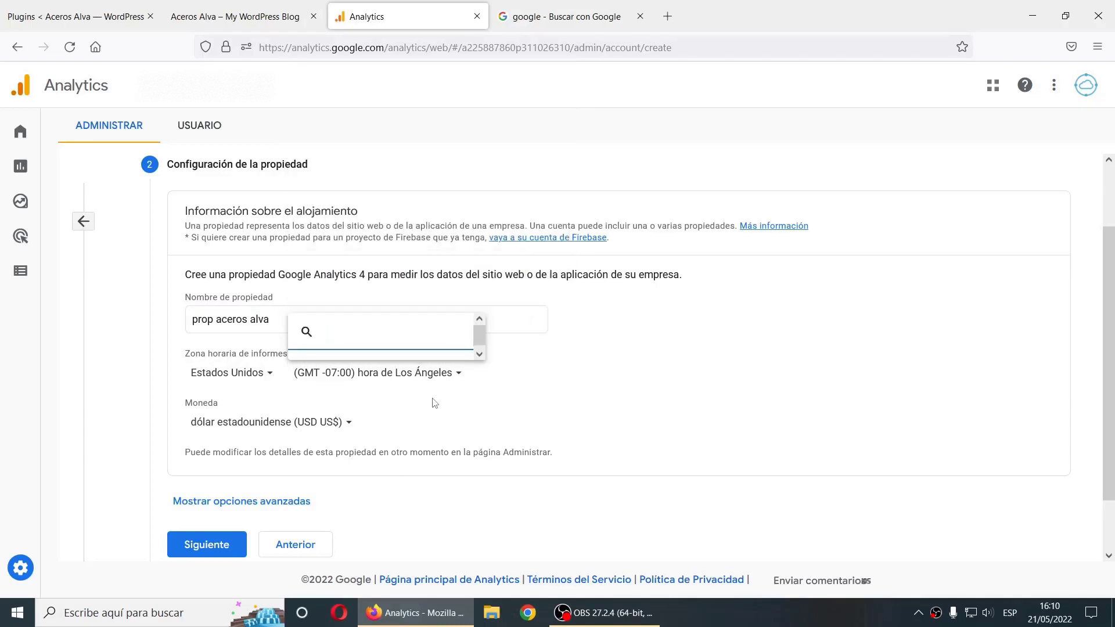
{"action": "scroll", "coordinate": [447, 244], "scroll_direction": "down", "scroll_amount": 3}
{"action": "scroll", "coordinate": [447, 248], "scroll_direction": "up", "scroll_amount": 1}
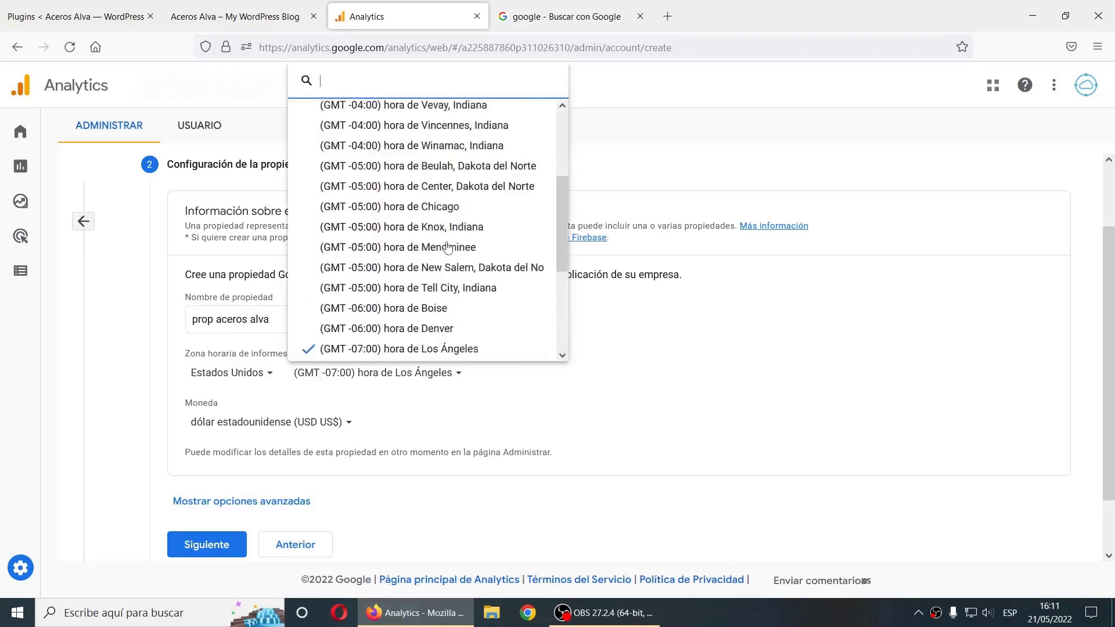
{"action": "scroll", "coordinate": [447, 248], "scroll_direction": "down", "scroll_amount": 3}
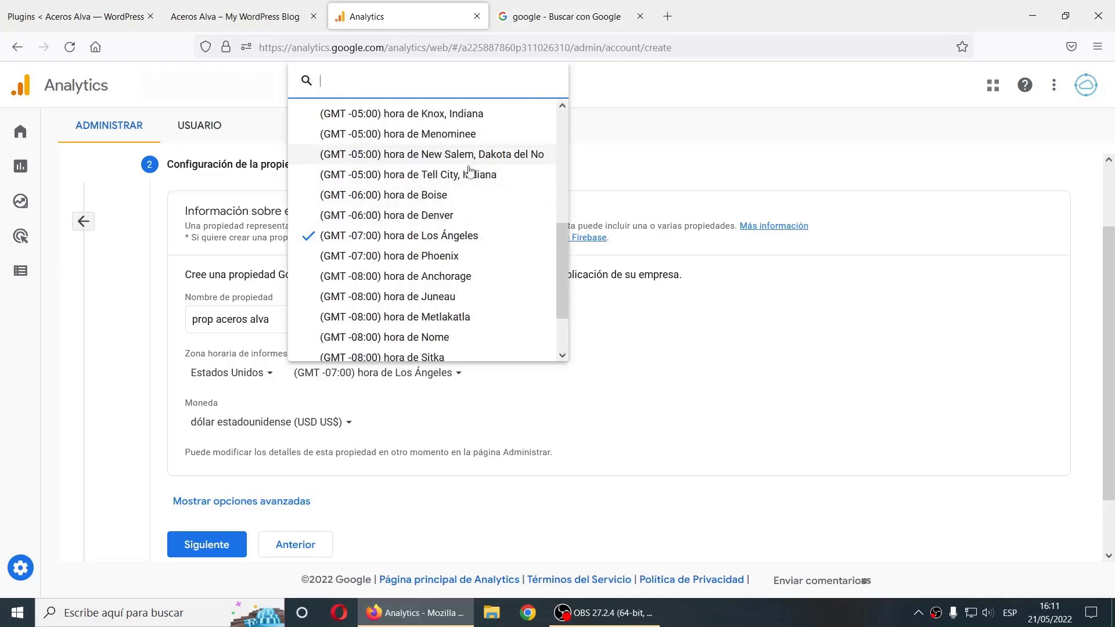
{"action": "scroll", "coordinate": [469, 170], "scroll_direction": "up", "scroll_amount": 4}
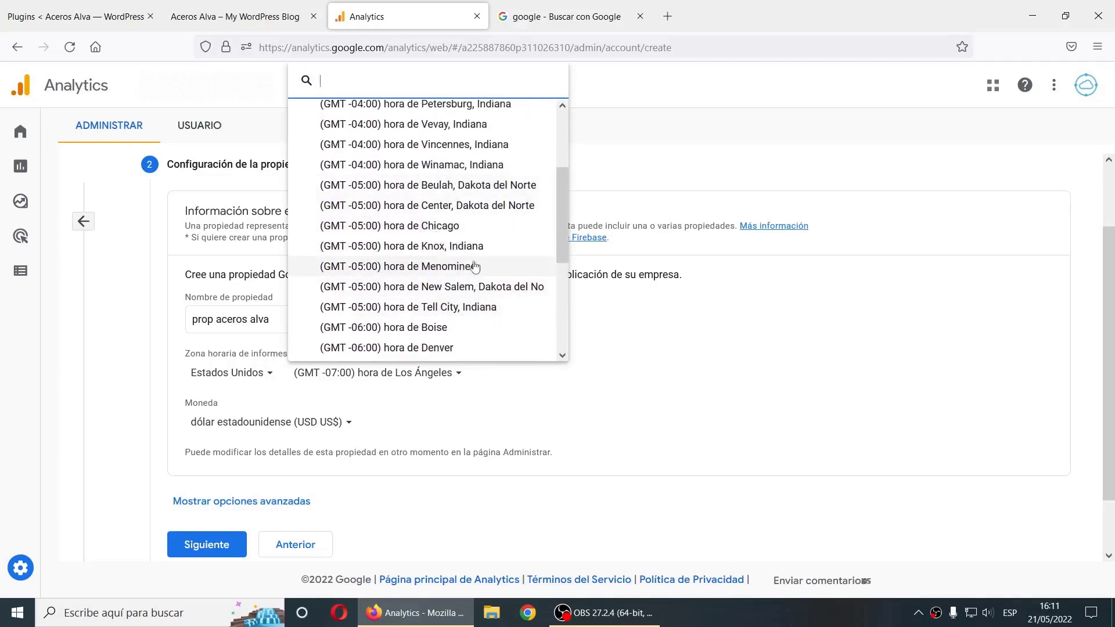
{"action": "scroll", "coordinate": [476, 262], "scroll_direction": "down", "scroll_amount": 2}
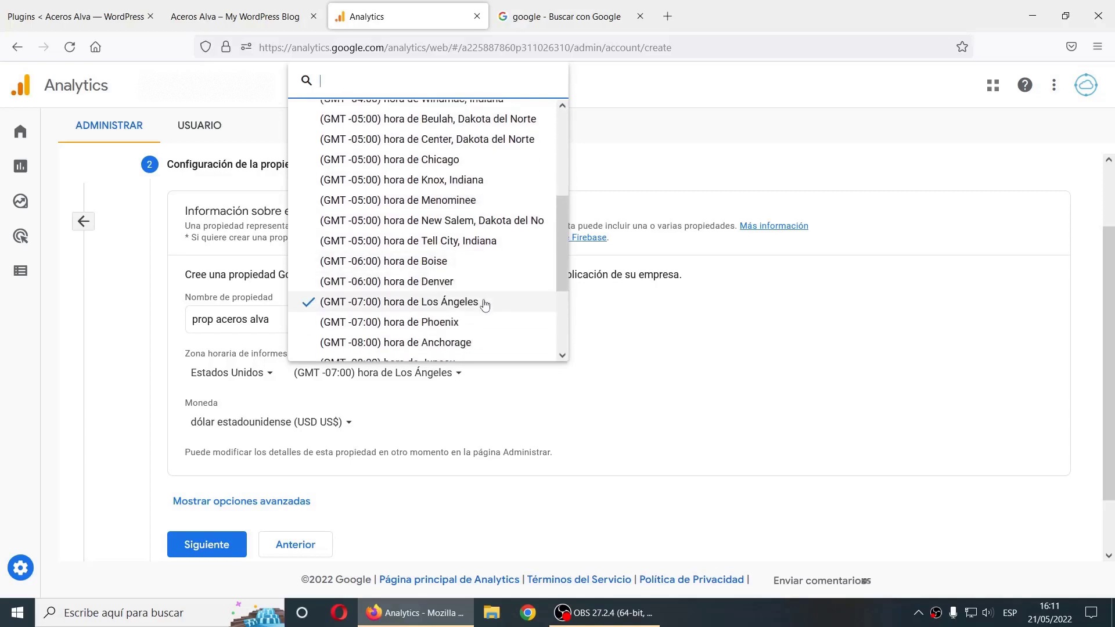
{"action": "scroll", "coordinate": [485, 304], "scroll_direction": "up", "scroll_amount": 2}
{"action": "scroll", "coordinate": [485, 308], "scroll_direction": "down", "scroll_amount": 6}
{"action": "scroll", "coordinate": [485, 309], "scroll_direction": "up", "scroll_amount": 3}
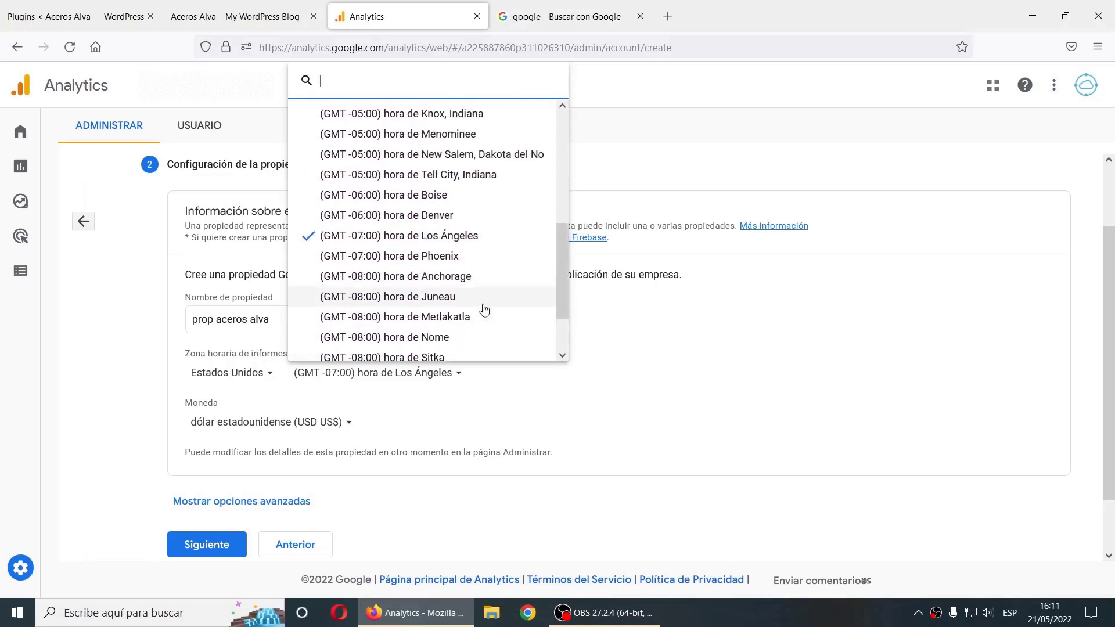
{"action": "scroll", "coordinate": [484, 311], "scroll_direction": "up", "scroll_amount": 2}
{"action": "scroll", "coordinate": [473, 293], "scroll_direction": "down", "scroll_amount": 2}
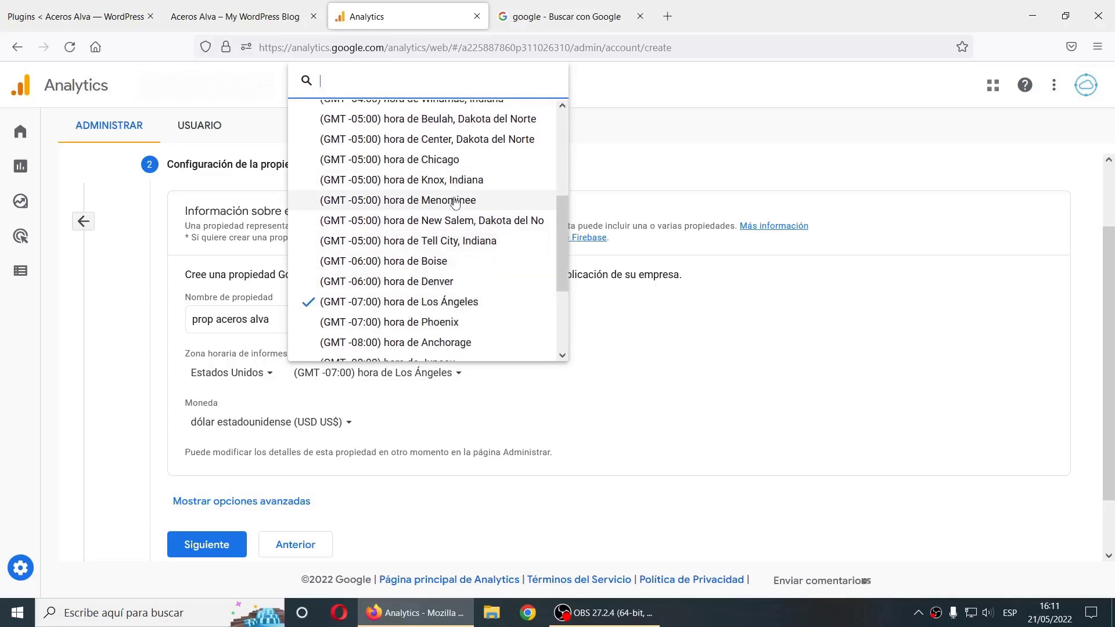
{"action": "left_click", "coordinate": [446, 160]}
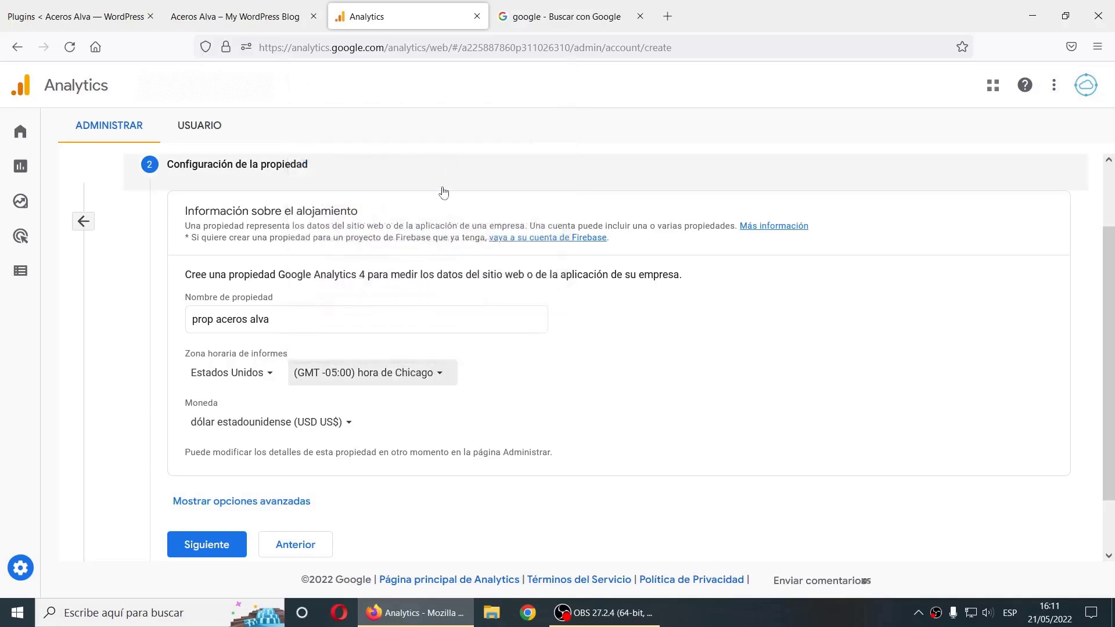
- Set the reporting time zone country to Perú, keep US dollars as the currency and continue to the business information
{"action": "left_click", "coordinate": [248, 387]}
{"action": "left_click", "coordinate": [243, 376]}
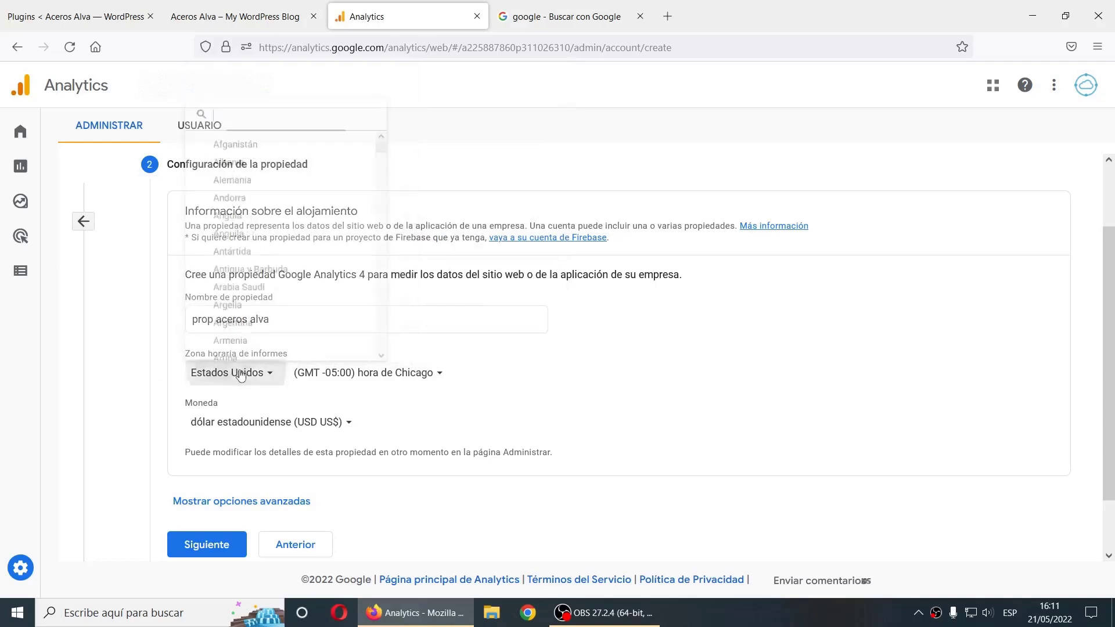
{"action": "left_click", "coordinate": [243, 376]}
{"action": "left_click", "coordinate": [238, 379]}
{"action": "left_click", "coordinate": [241, 374]}
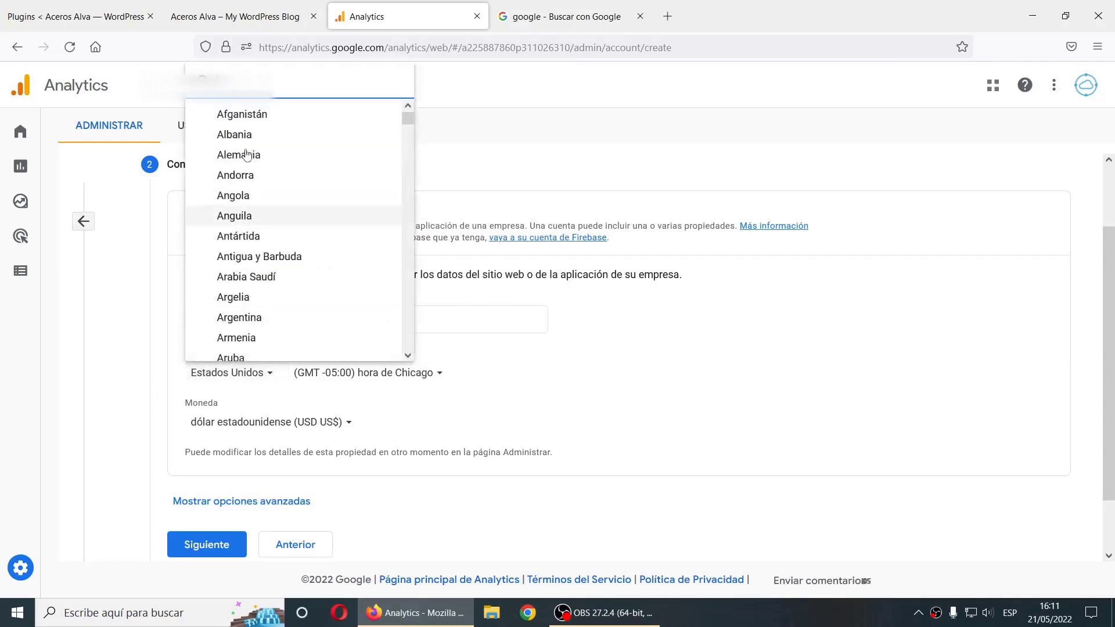
{"action": "type", "text": "per"}
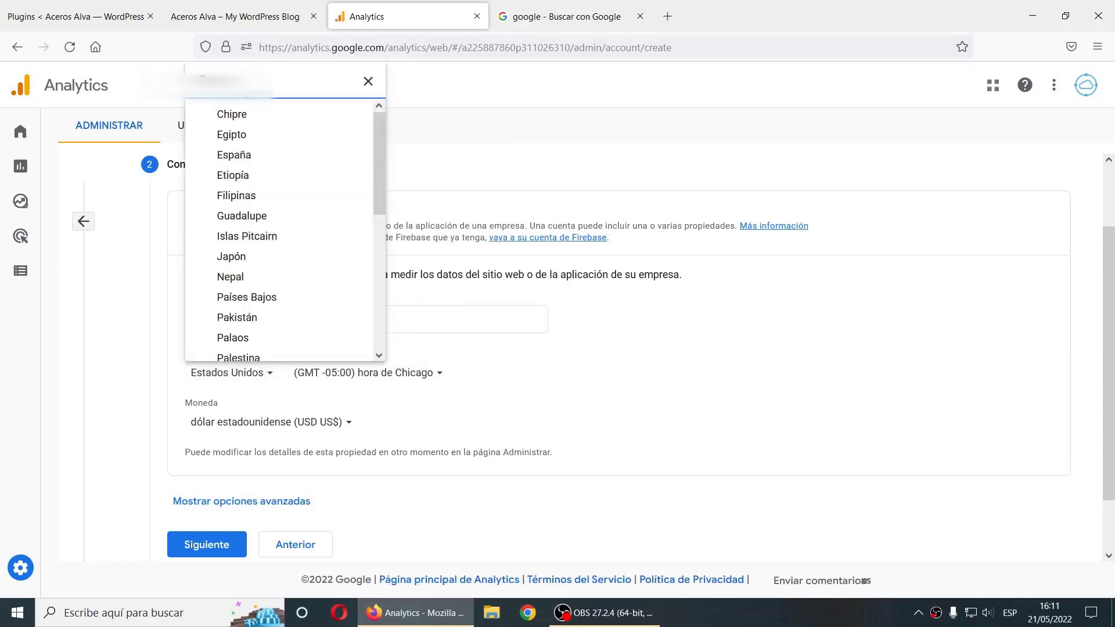
{"action": "left_click", "coordinate": [216, 347]}
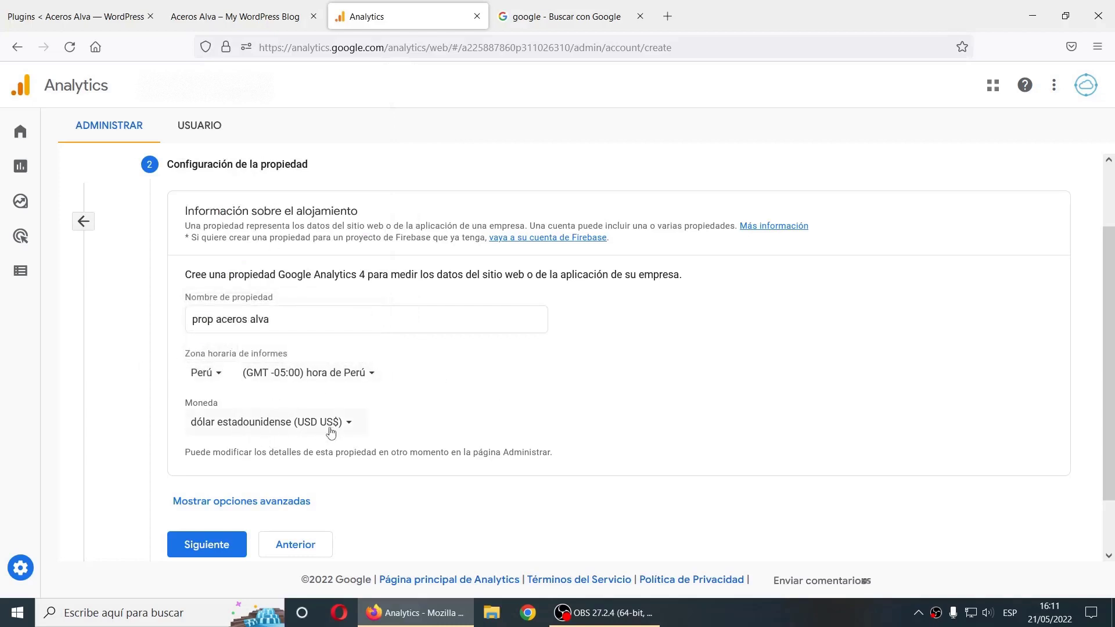
{"action": "left_click", "coordinate": [216, 543]}
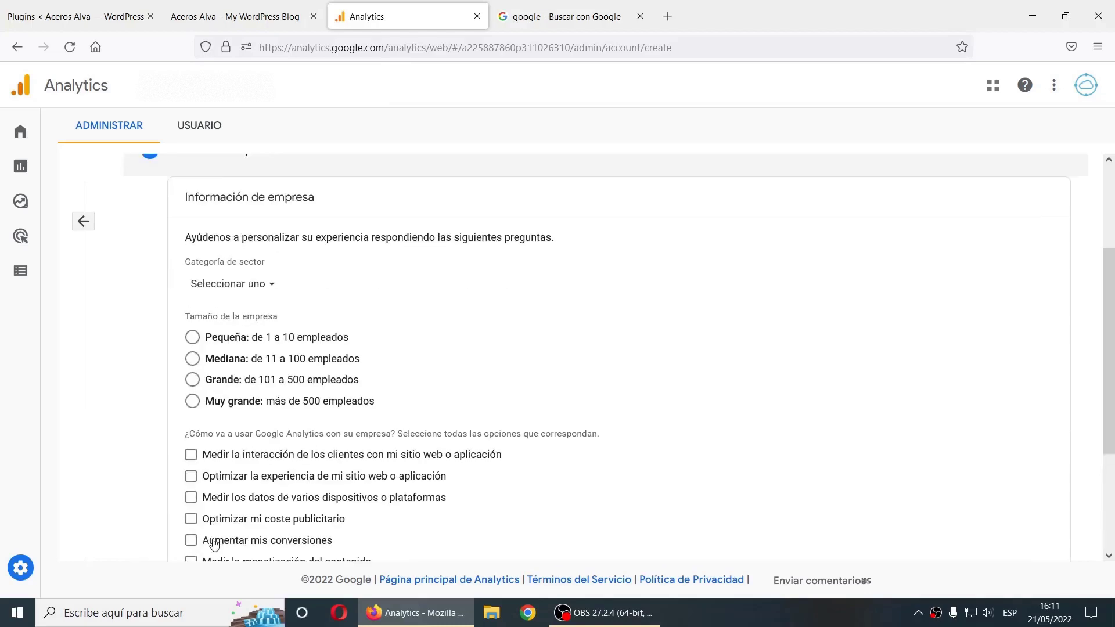
- Set the company size to Pequeña and select site experience, multi-device data, advertising cost, content monetization, app downloads and sales lead generation as uses
{"action": "left_click", "coordinate": [196, 346]}
{"action": "scroll", "coordinate": [267, 356], "scroll_direction": "down", "scroll_amount": 3}
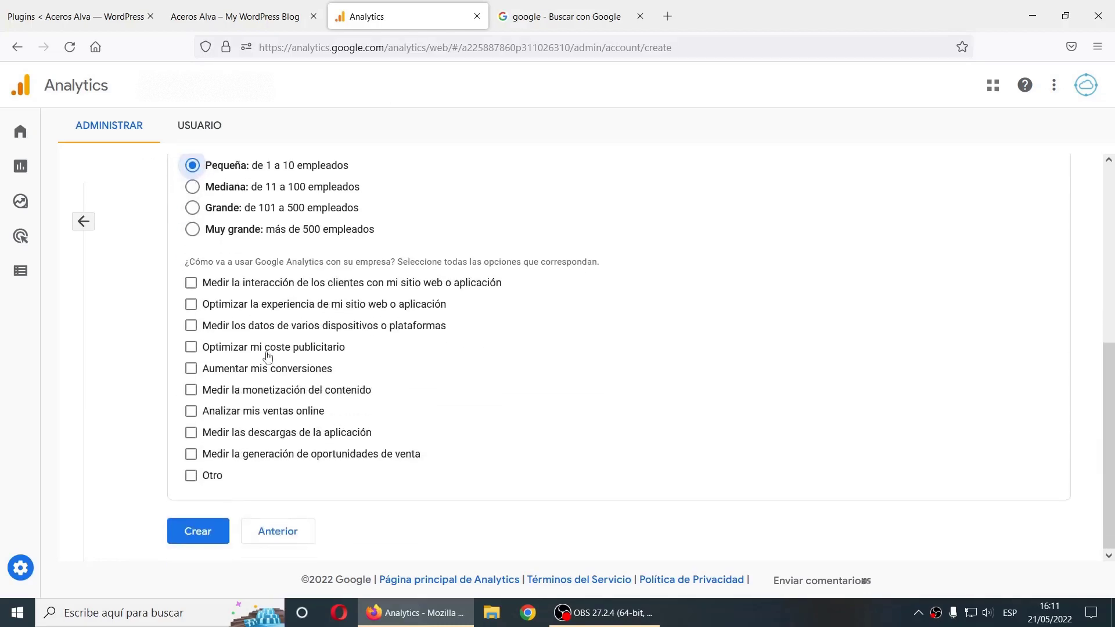
{"action": "left_click", "coordinate": [259, 325]}
{"action": "left_click", "coordinate": [253, 304]}
{"action": "left_click", "coordinate": [238, 369]}
{"action": "left_click", "coordinate": [273, 372]}
{"action": "left_click", "coordinate": [266, 348]}
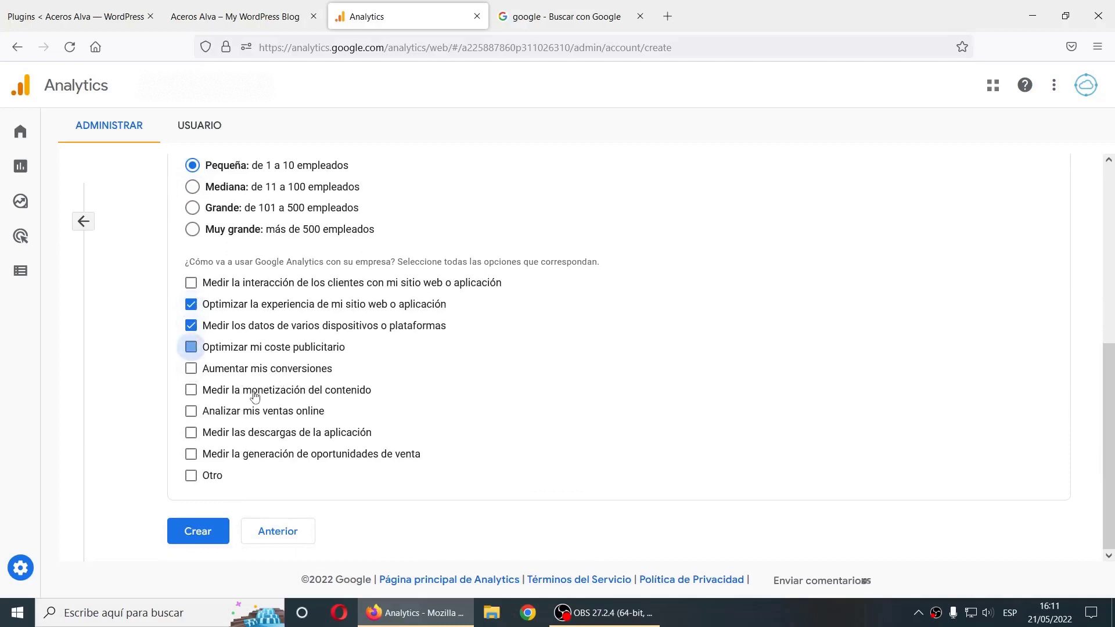
{"action": "left_click", "coordinate": [255, 433]}
{"action": "left_click", "coordinate": [250, 454]}
{"action": "left_click", "coordinate": [259, 389]}
- Create the account, accepting the Google Analytics terms of service and the data processing terms
{"action": "left_click", "coordinate": [204, 533]}
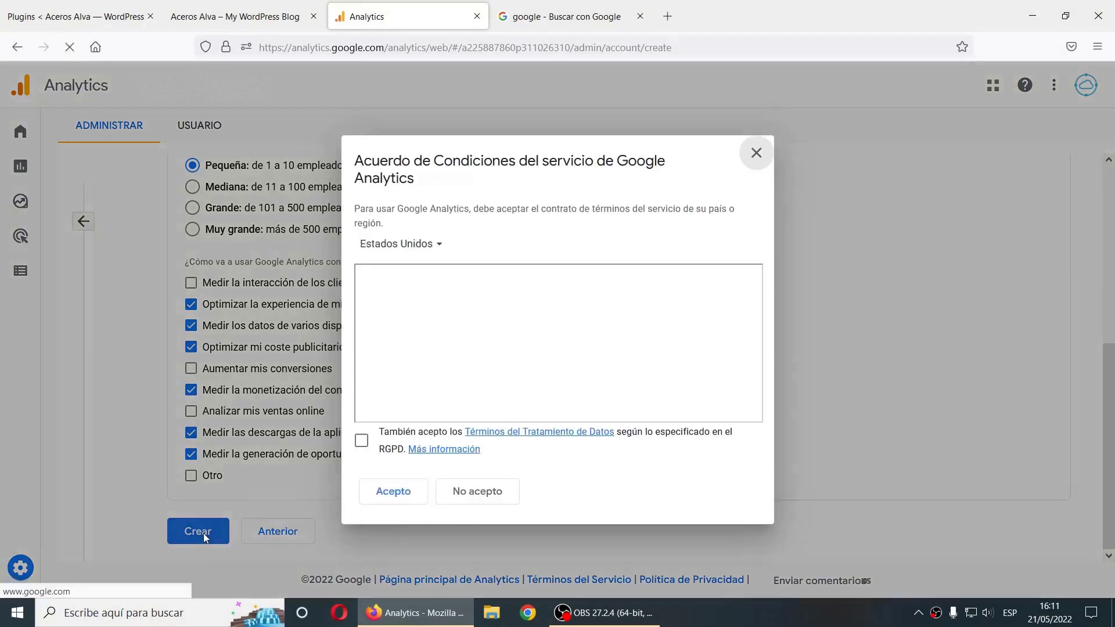
{"action": "left_click", "coordinate": [362, 441]}
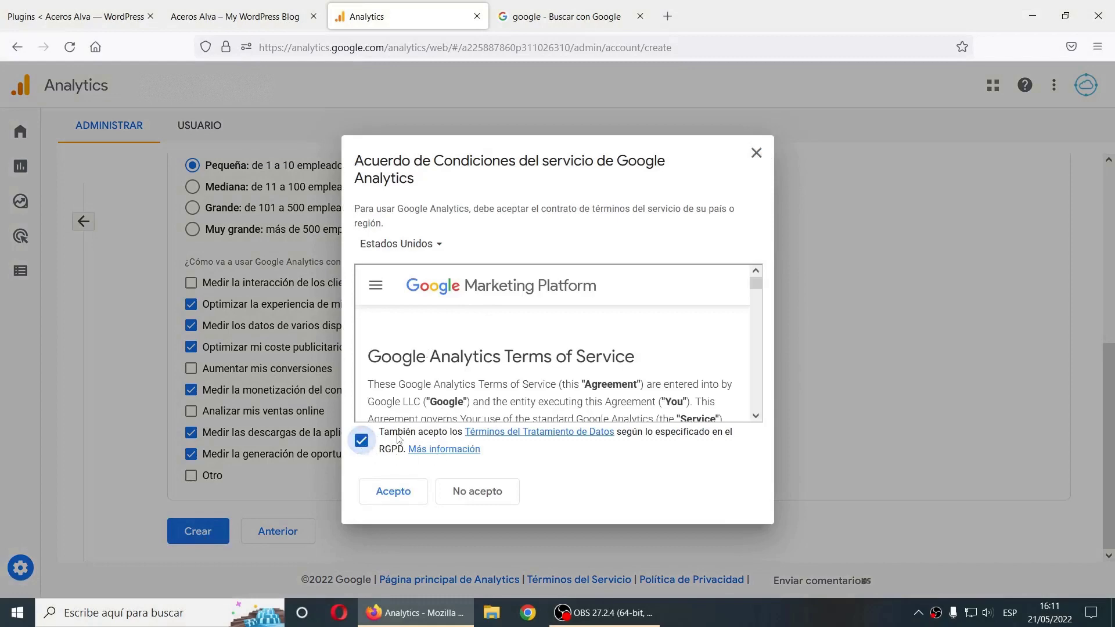
{"action": "left_click", "coordinate": [391, 492]}
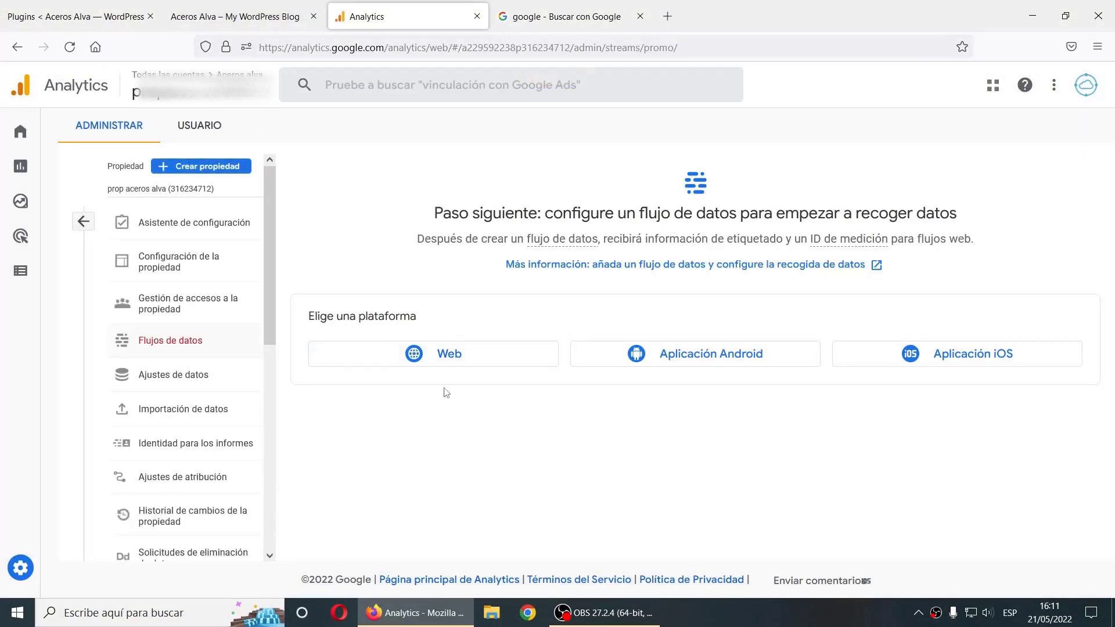
- Start a web data stream and enter acerosalva.pe, copied from the WordPress site's address, as the website URL
{"action": "left_click", "coordinate": [458, 358]}
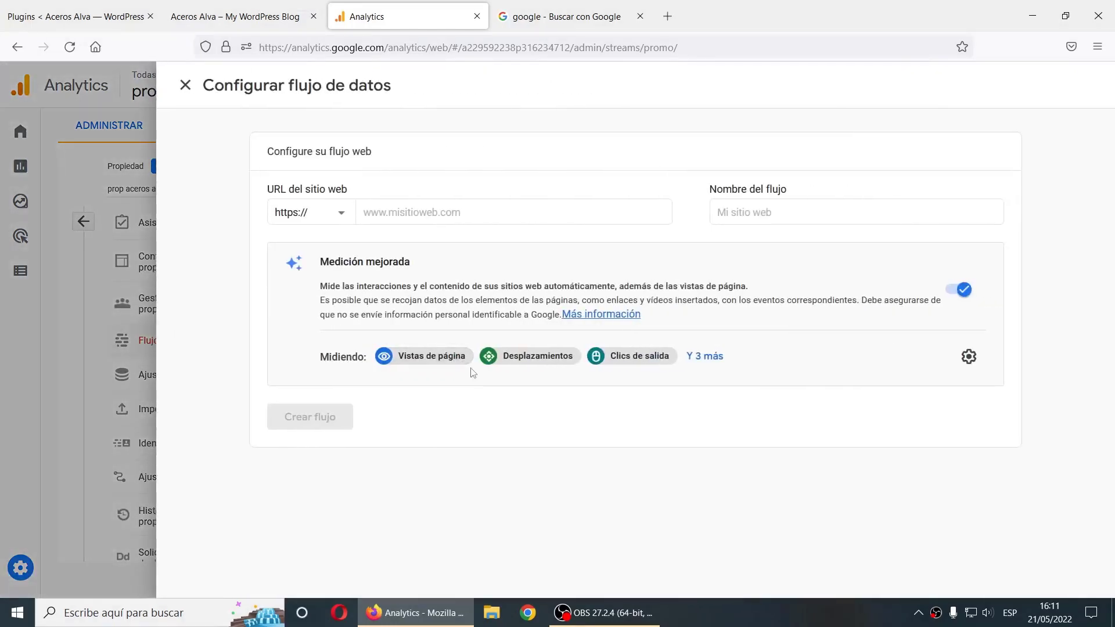
{"action": "left_click", "coordinate": [397, 216]}
{"action": "left_click", "coordinate": [236, 16]}
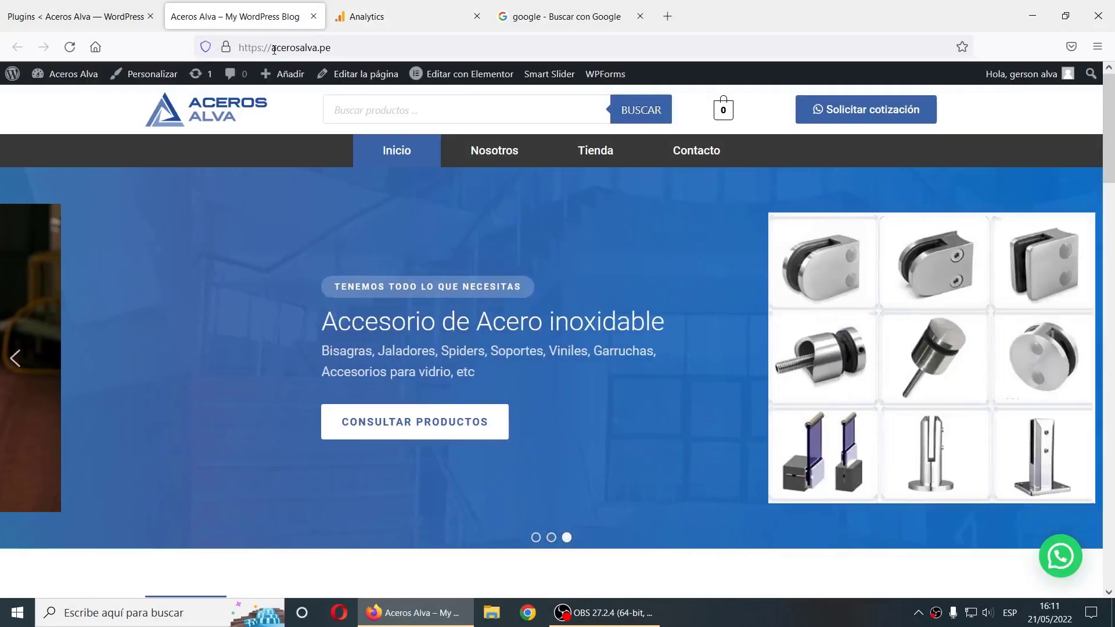
{"action": "left_click", "coordinate": [278, 48]}
{"action": "key", "text": "ctrl+c"}
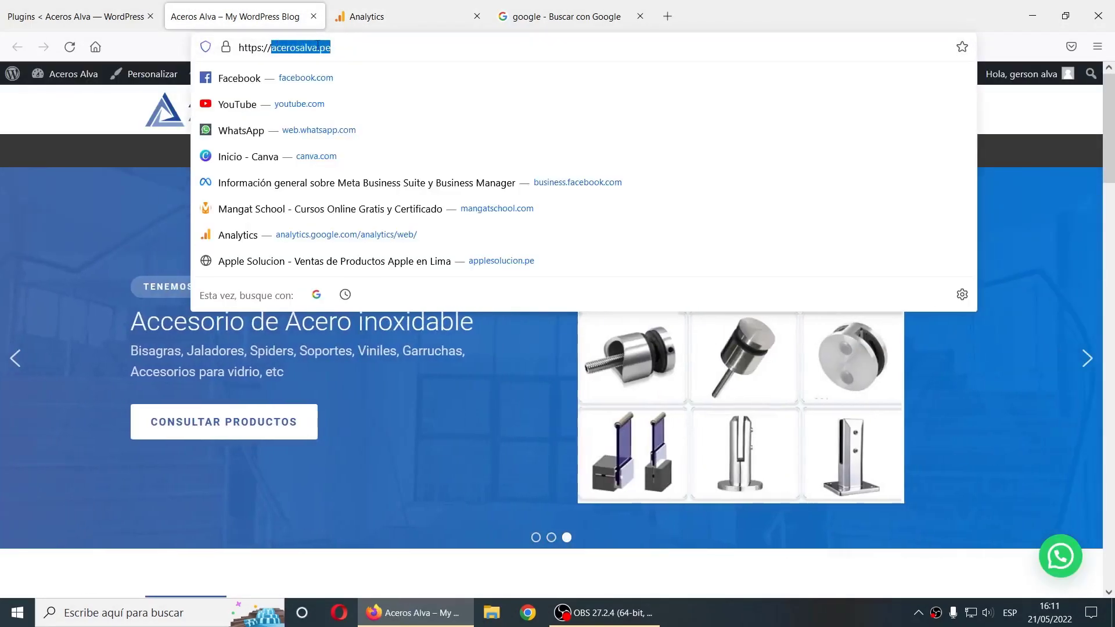
{"action": "right_click", "coordinate": [319, 47]}
{"action": "left_click", "coordinate": [346, 127]}
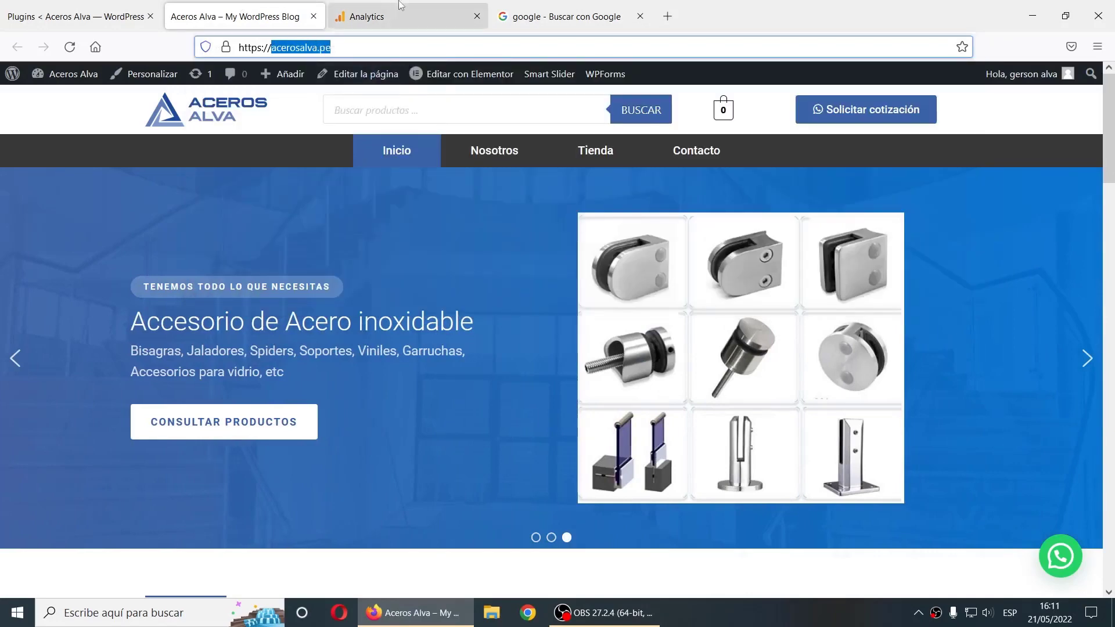
{"action": "left_click", "coordinate": [400, 6]}
{"action": "right_click", "coordinate": [459, 217]}
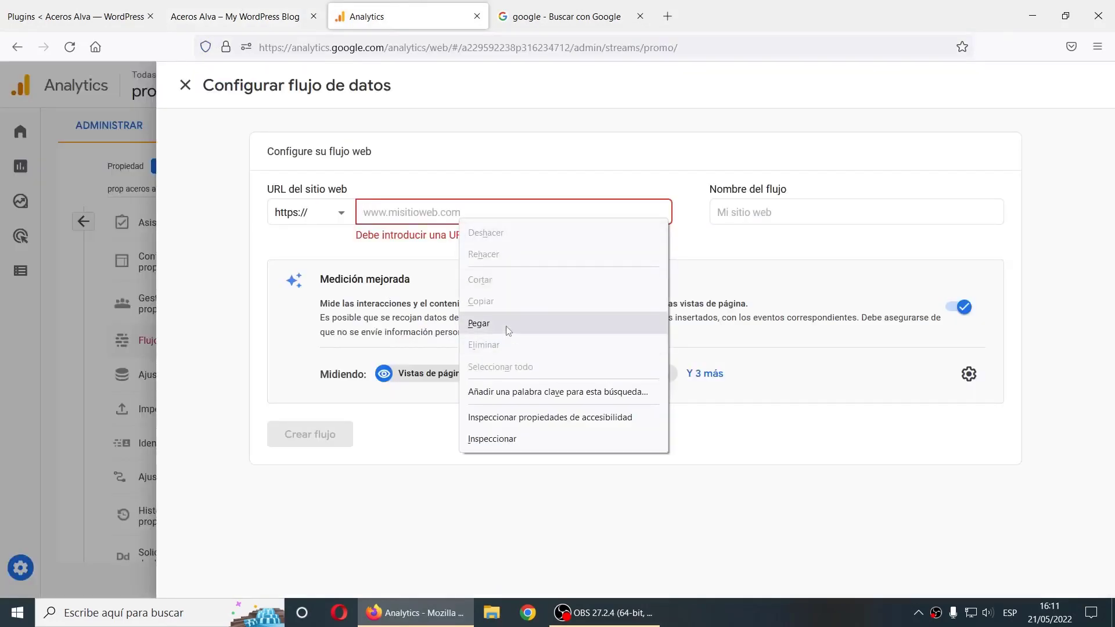
{"action": "left_click", "coordinate": [506, 327]}
- Name the data stream "flujo acerosalva.pe" and create it
{"action": "left_click", "coordinate": [782, 216]}
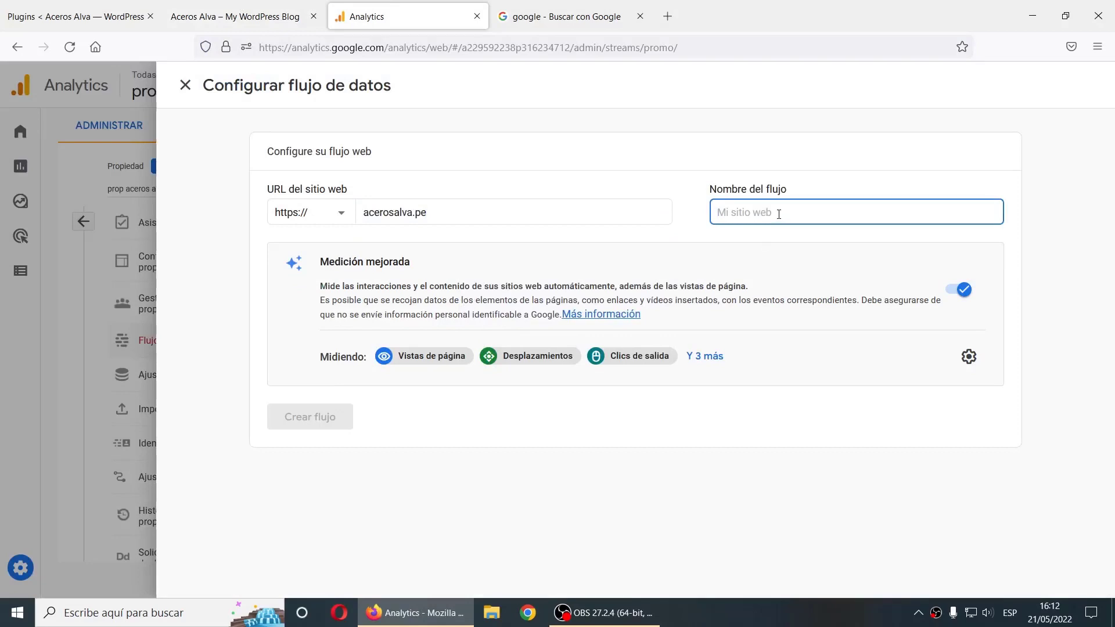
{"action": "type", "text": "f"}
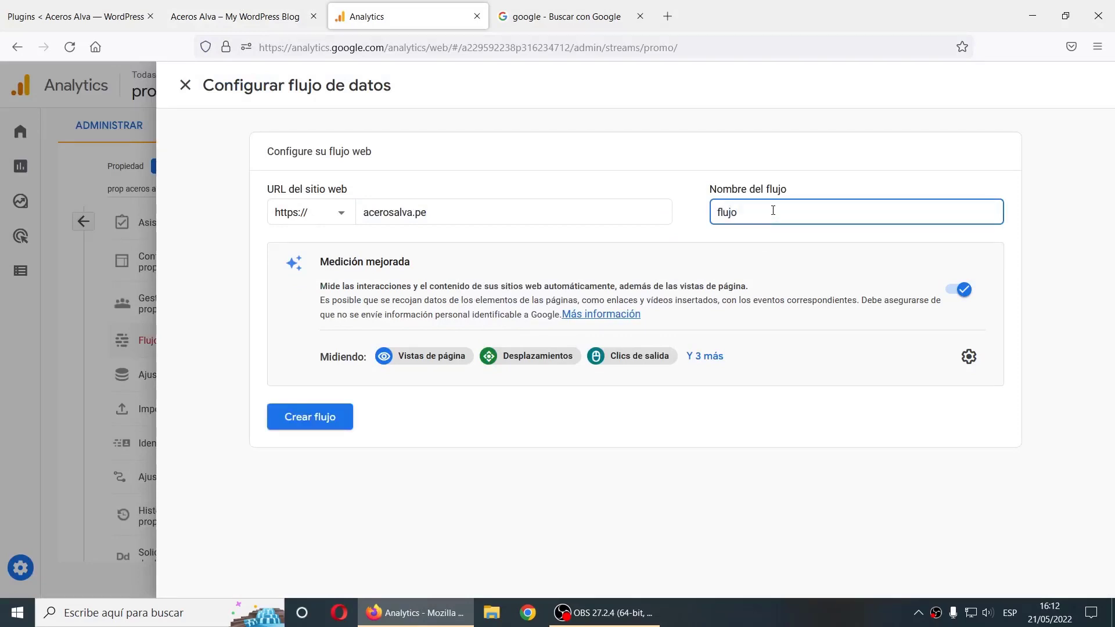
{"action": "type", "text": "lujo"}
{"action": "key", "text": "ctrl+v"}
{"action": "left_click", "coordinate": [733, 502]}
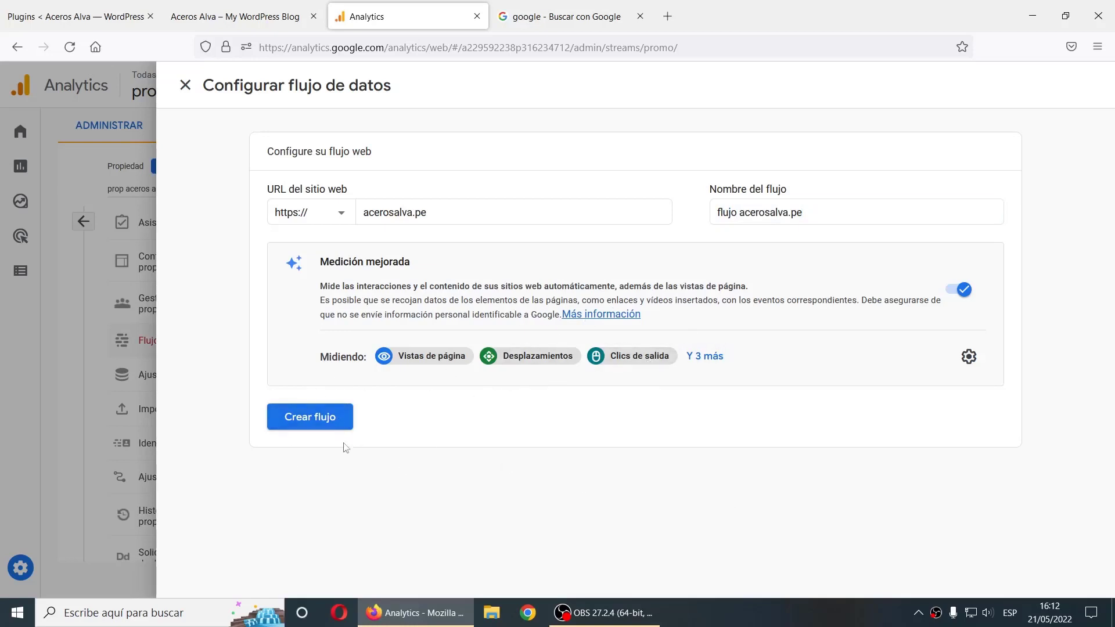
{"action": "left_click", "coordinate": [312, 421]}
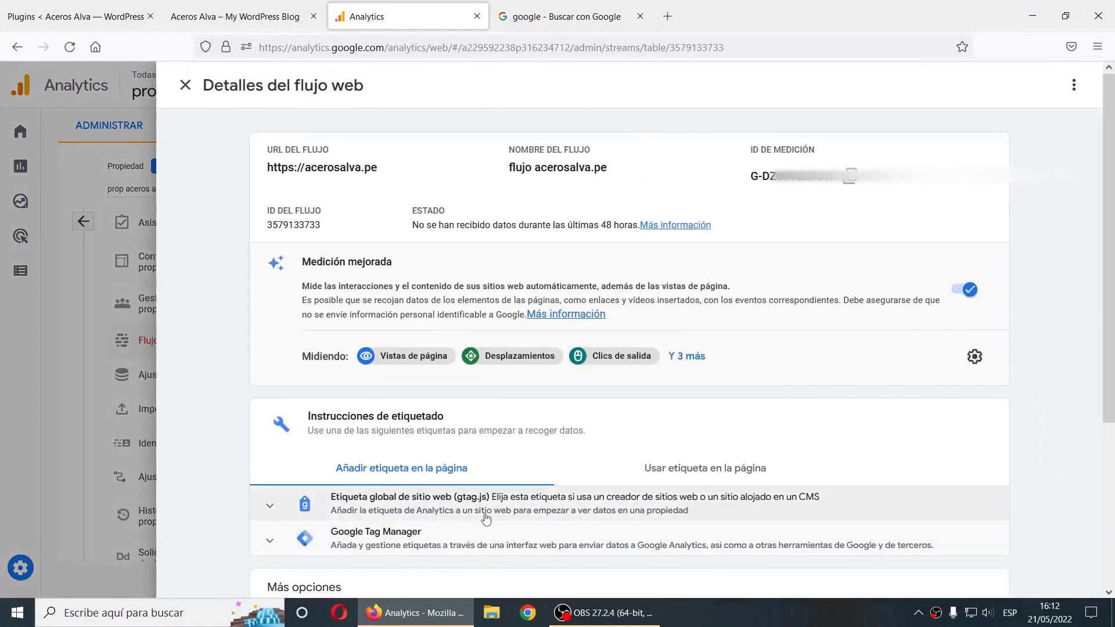
- Search Google for "tag manager" and open Google Tag Manager
{"action": "left_click", "coordinate": [582, 7]}
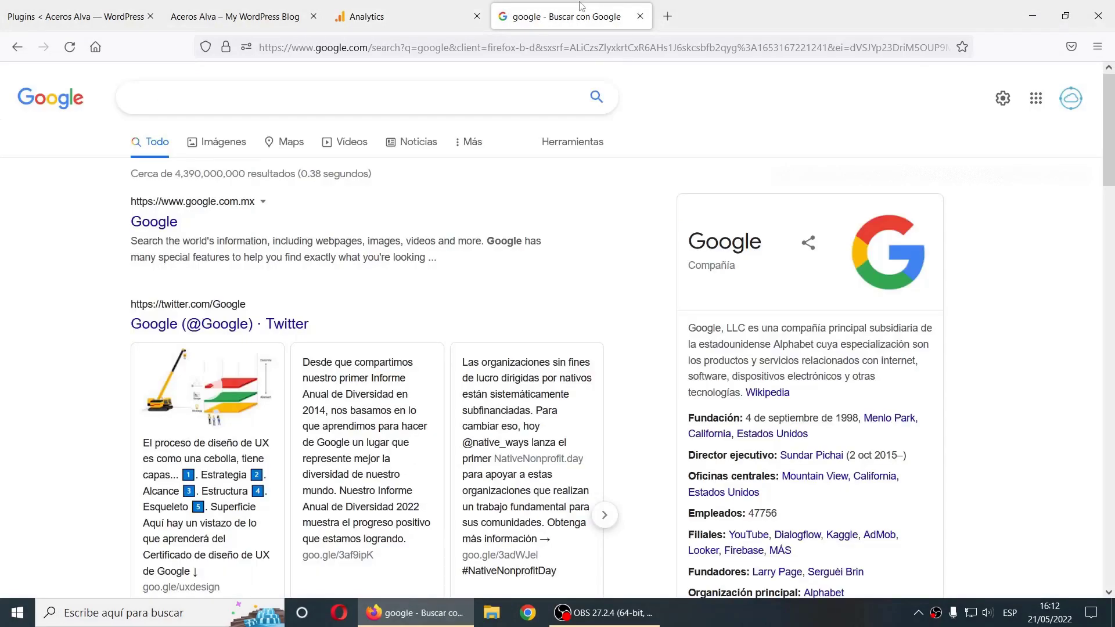
{"action": "left_click", "coordinate": [210, 100]}
{"action": "type", "text": "ta"}
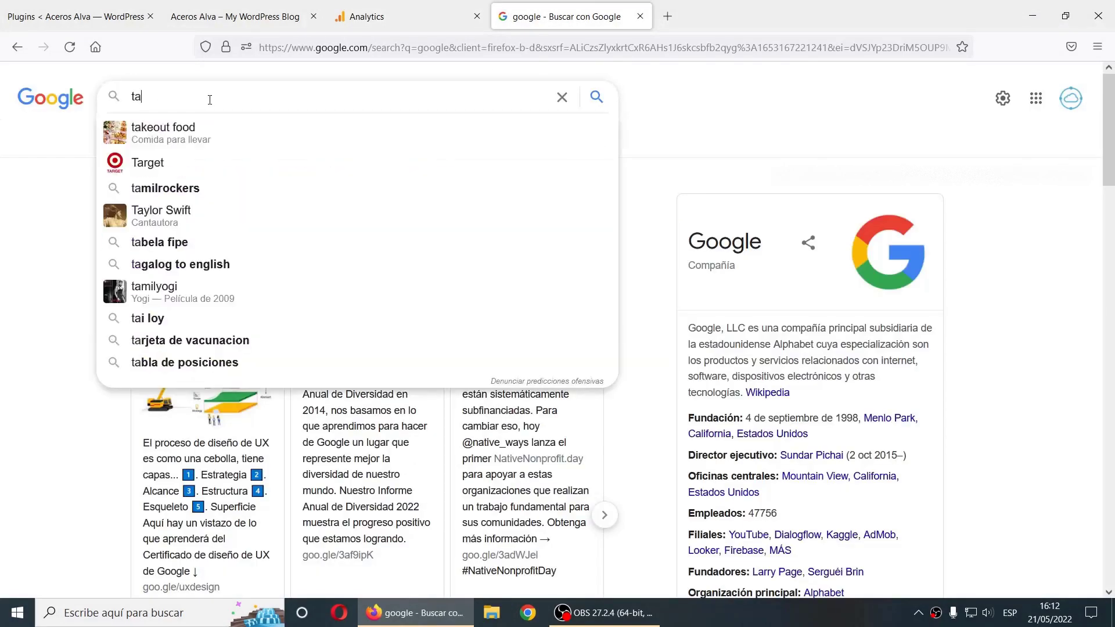
{"action": "type", "text": "g man"}
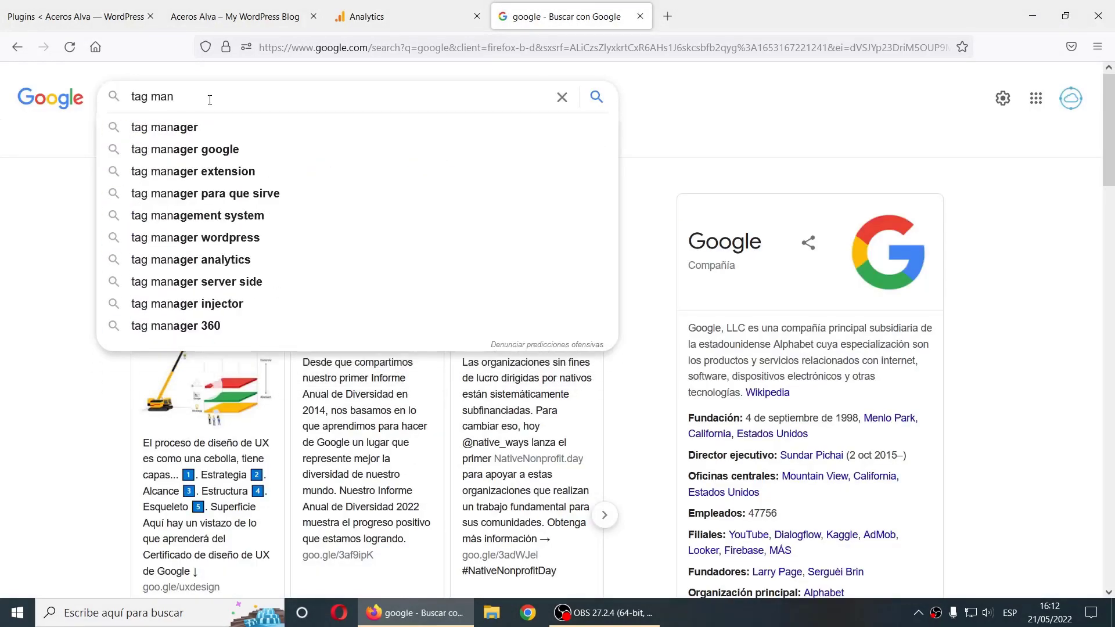
{"action": "type", "text": "ager"}
{"action": "key", "text": "Return"}
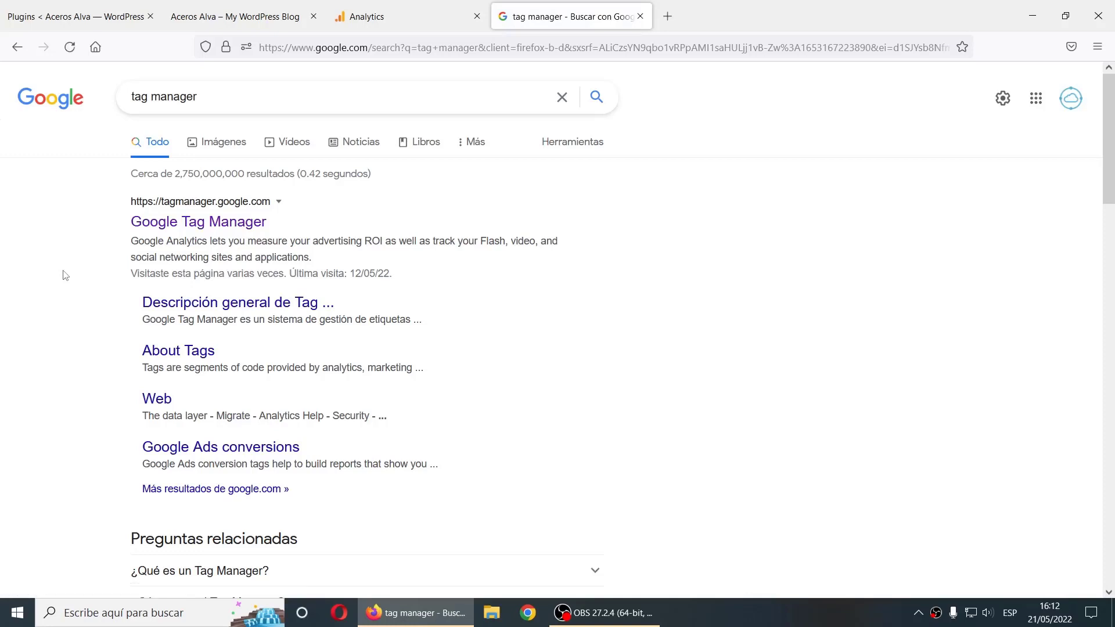
{"action": "left_click", "coordinate": [192, 223]}
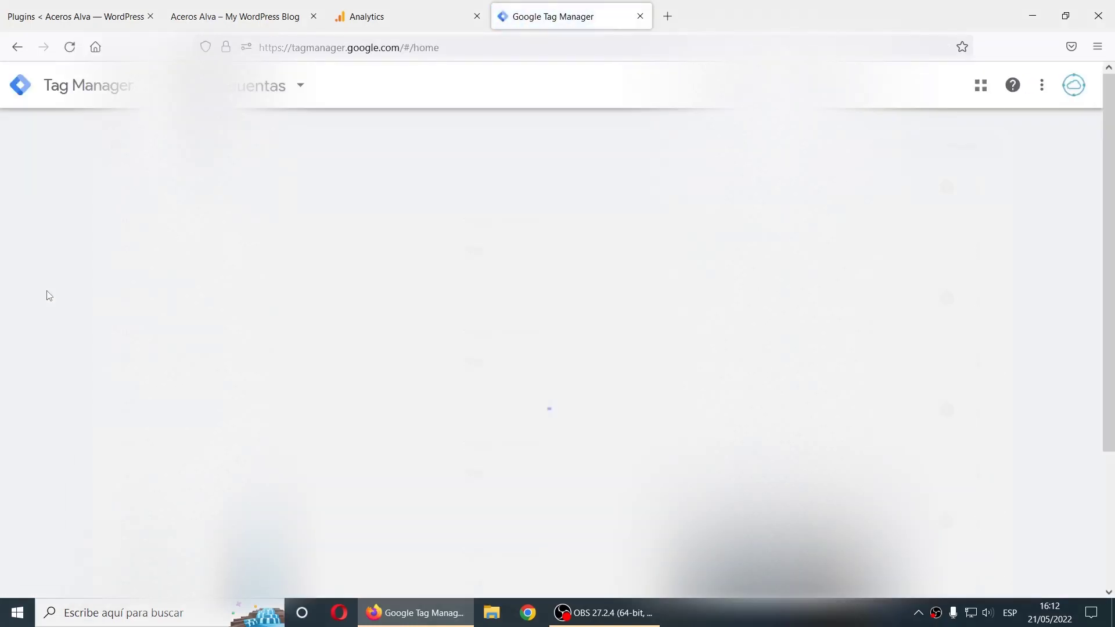
- Start a new Tag Manager account and name it acerosalva.pe
{"action": "scroll", "coordinate": [406, 343], "scroll_direction": "down", "scroll_amount": 5}
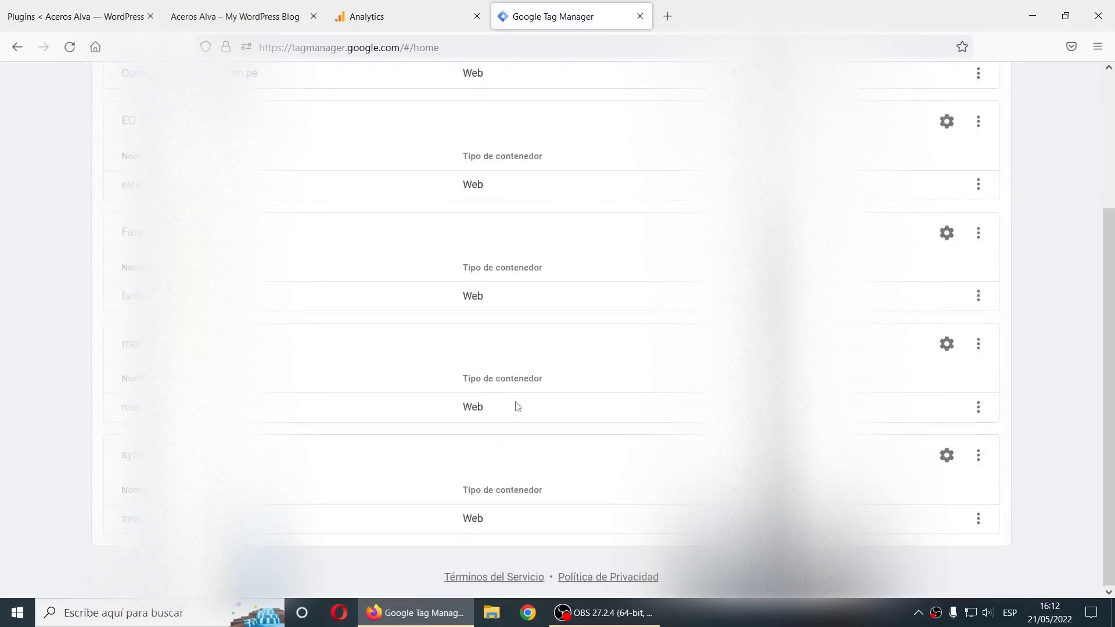
{"action": "scroll", "coordinate": [518, 406], "scroll_direction": "up", "scroll_amount": 5}
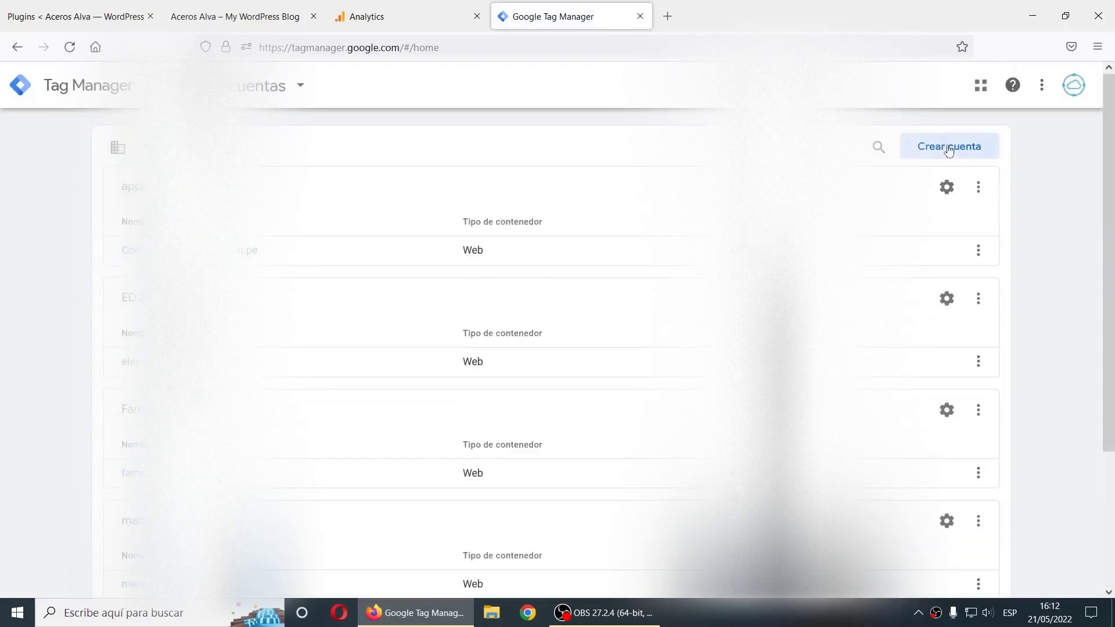
{"action": "left_click", "coordinate": [949, 148]}
{"action": "left_click", "coordinate": [202, 289]}
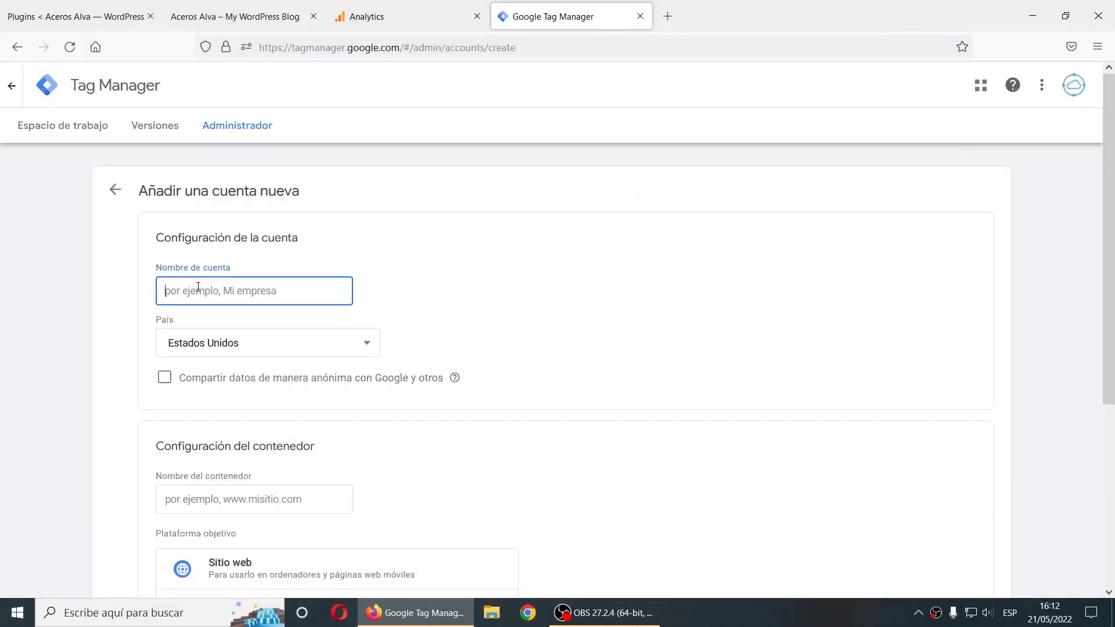
{"action": "right_click", "coordinate": [219, 288]}
{"action": "left_click", "coordinate": [250, 391]}
{"action": "left_click", "coordinate": [32, 344]}
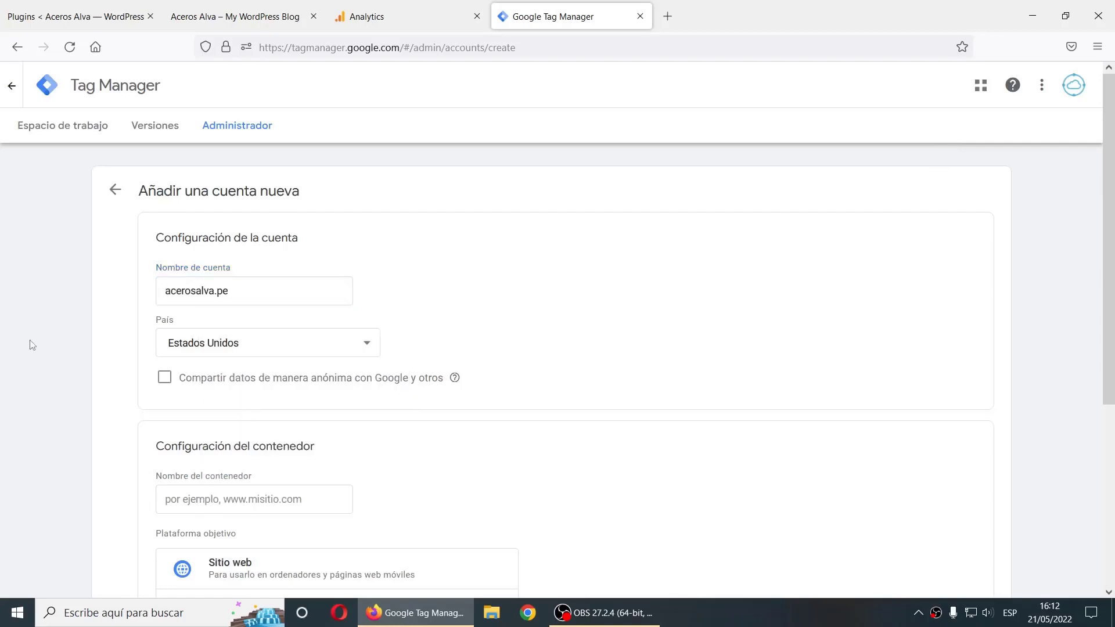
- Set the new Tag Manager account's country to Perú
{"action": "scroll", "coordinate": [30, 344], "scroll_direction": "down", "scroll_amount": 1}
{"action": "scroll", "coordinate": [87, 381], "scroll_direction": "up", "scroll_amount": 1}
{"action": "left_click", "coordinate": [217, 339]}
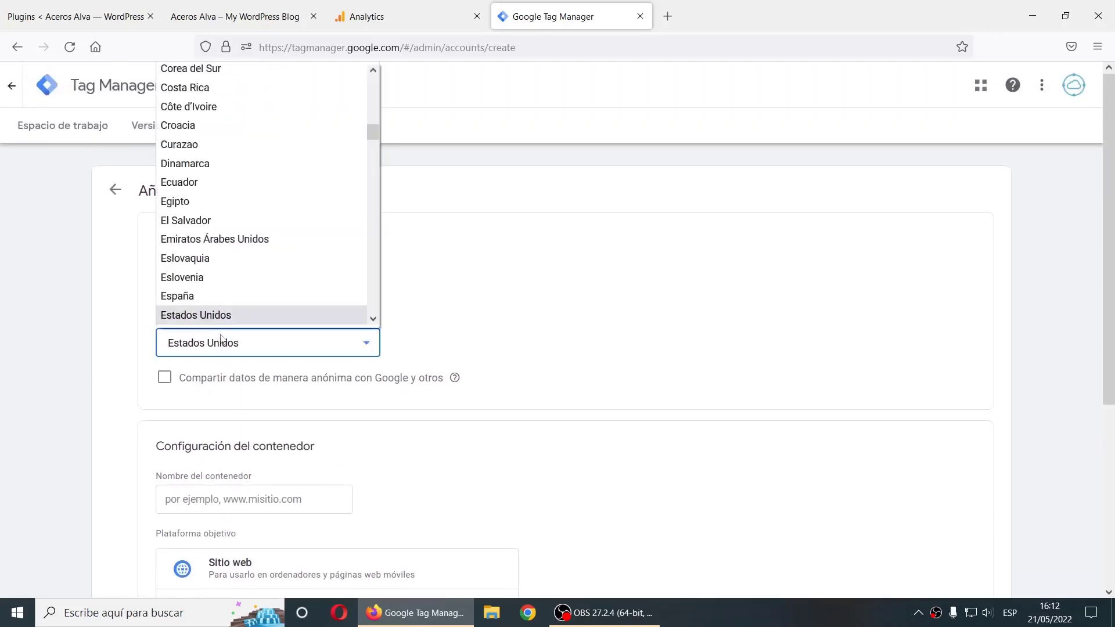
{"action": "type", "text": "pe"}
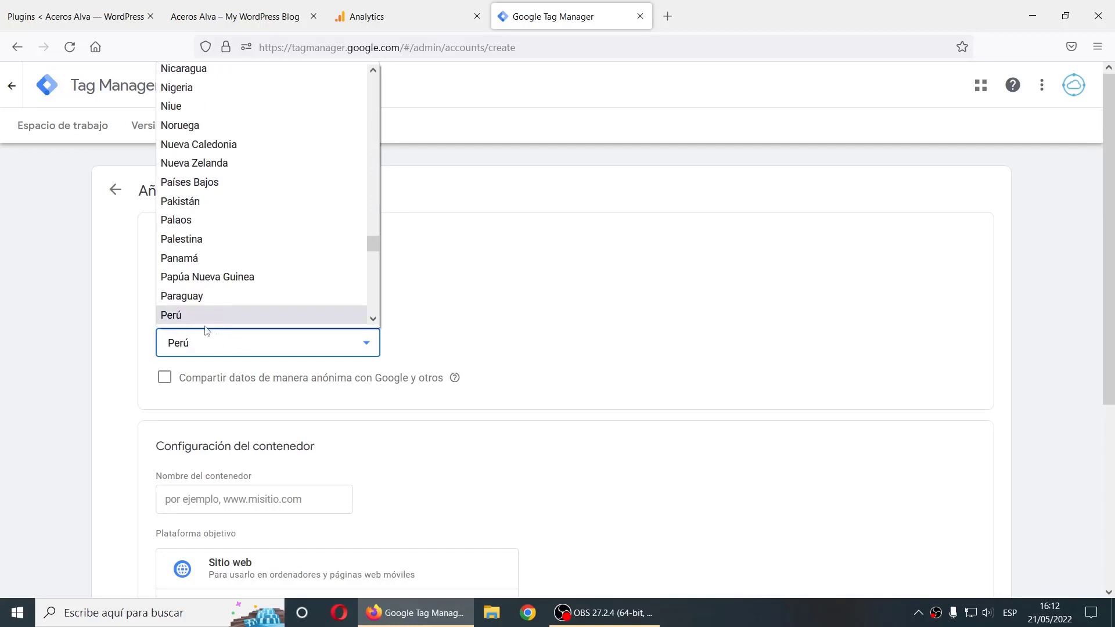
{"action": "left_click", "coordinate": [177, 317]}
{"action": "left_click", "coordinate": [124, 302]}
- Name the Tag Manager container acerosalva.pe
{"action": "scroll", "coordinate": [105, 314], "scroll_direction": "down", "scroll_amount": 3}
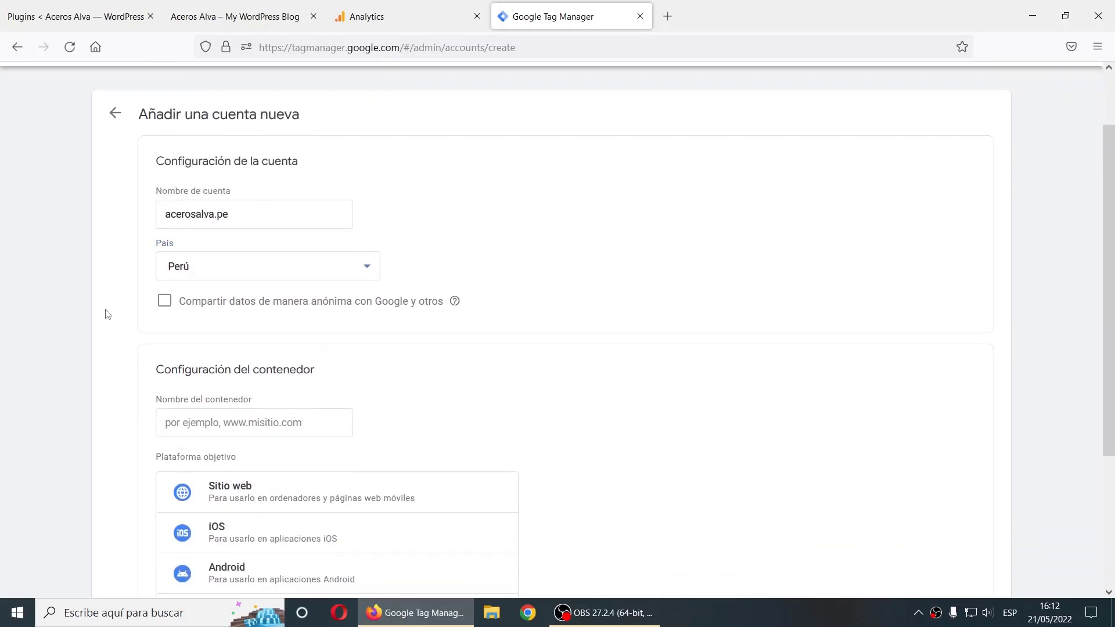
{"action": "scroll", "coordinate": [112, 341], "scroll_direction": "down", "scroll_amount": 1}
{"action": "left_click", "coordinate": [216, 277]}
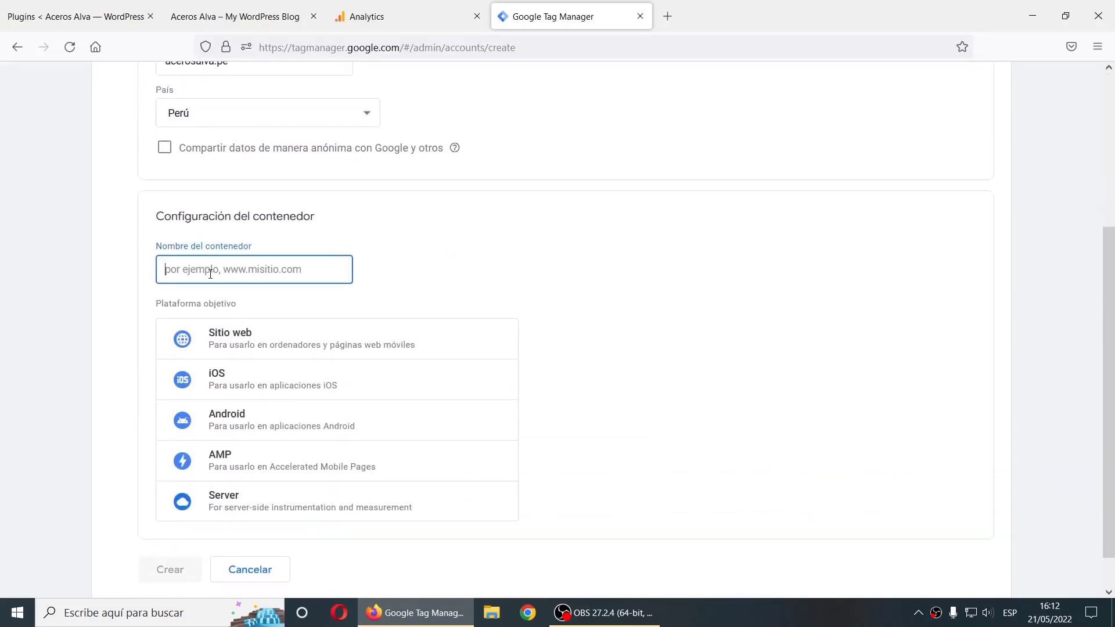
{"action": "right_click", "coordinate": [212, 276]}
{"action": "left_click", "coordinate": [242, 380]}
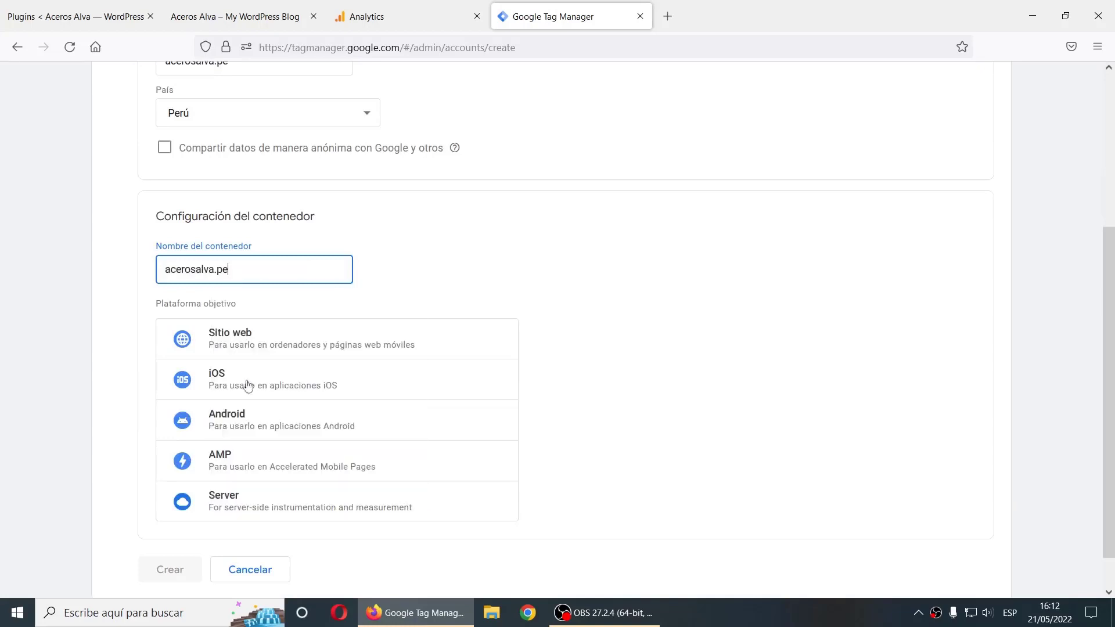
{"action": "left_click", "coordinate": [120, 309]}
- Choose Sitio web as the container's target platform and create the account, accepting the Tag Manager terms of service
{"action": "scroll", "coordinate": [114, 389], "scroll_direction": "down", "scroll_amount": 1}
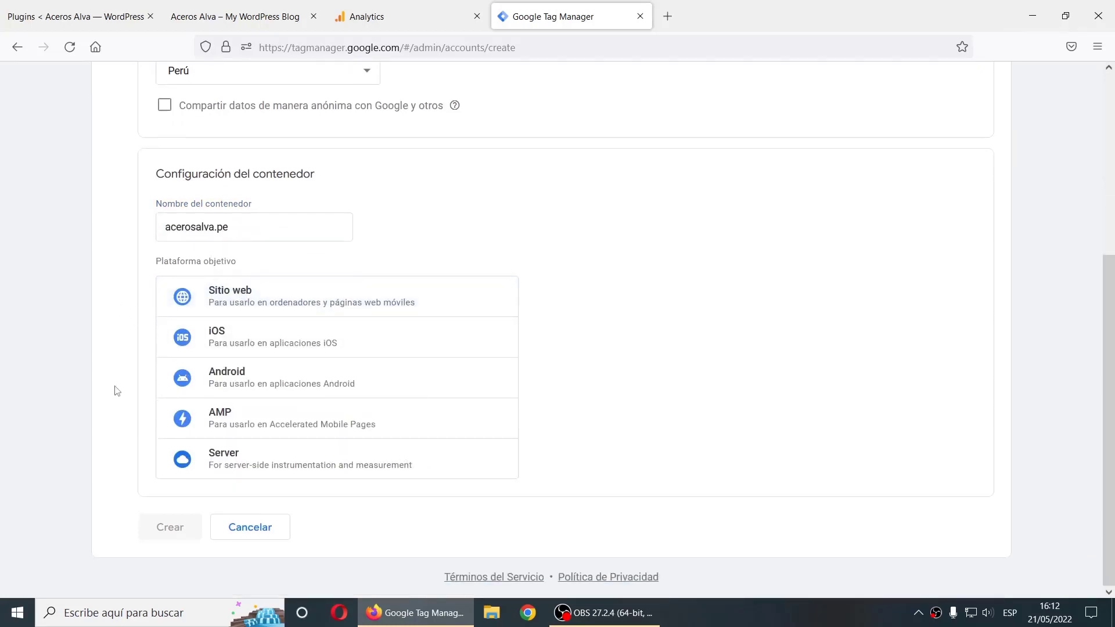
{"action": "left_click", "coordinate": [271, 314]}
{"action": "left_click", "coordinate": [183, 525]}
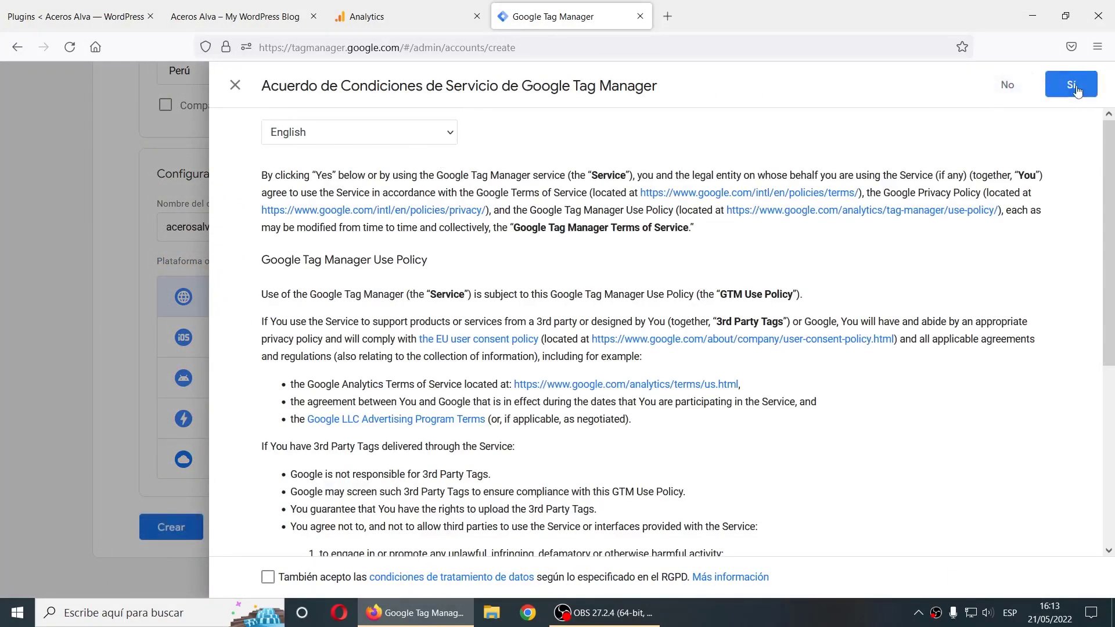
{"action": "left_click", "coordinate": [1078, 89]}
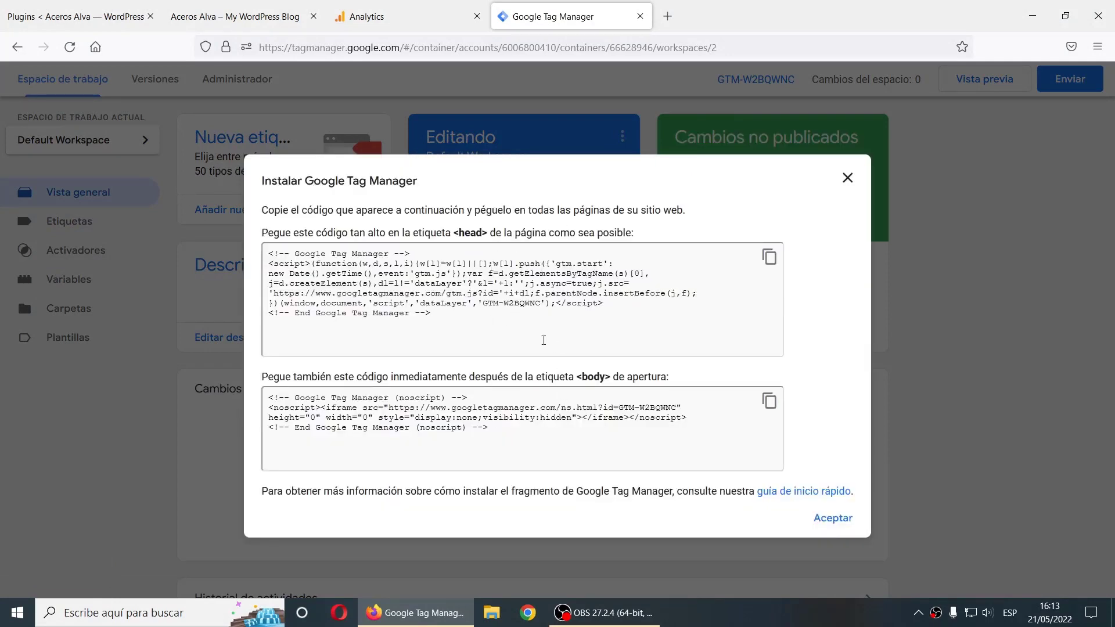
- Open the WordPress page for adding plugins and review the Analytics stream details and the Tag Manager installation code
{"action": "left_click", "coordinate": [71, 13]}
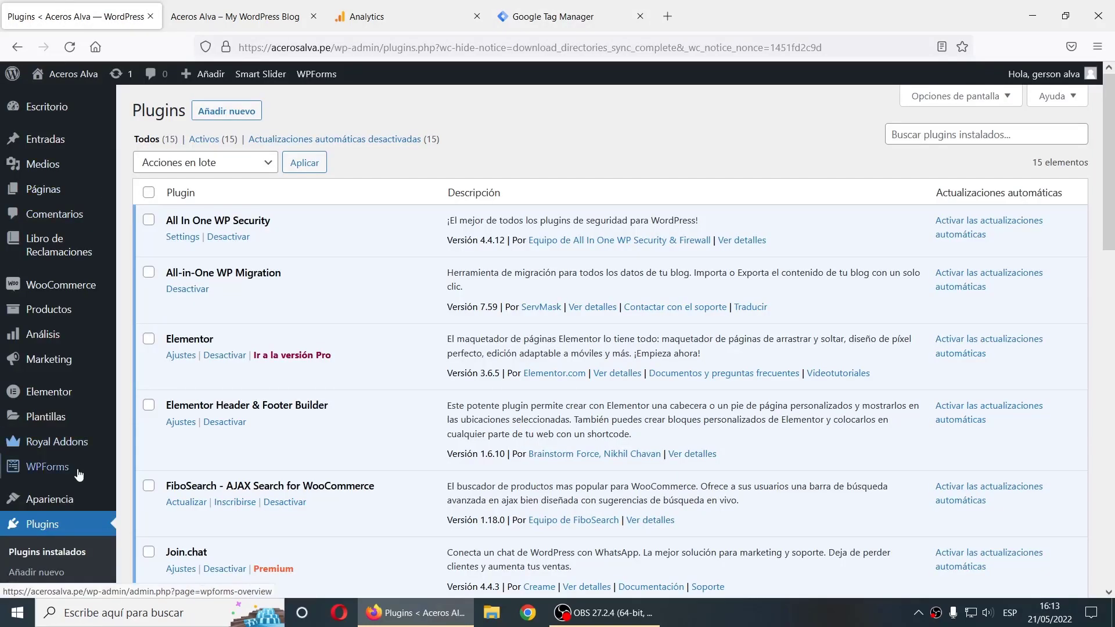
{"action": "left_click", "coordinate": [229, 111]}
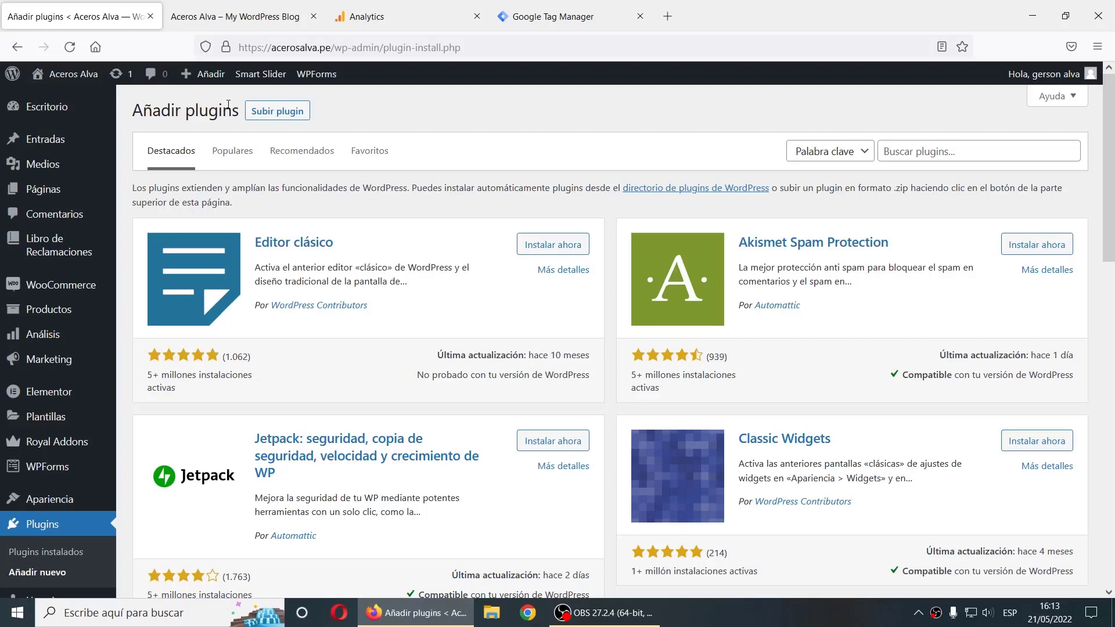
{"action": "left_click", "coordinate": [361, 6]}
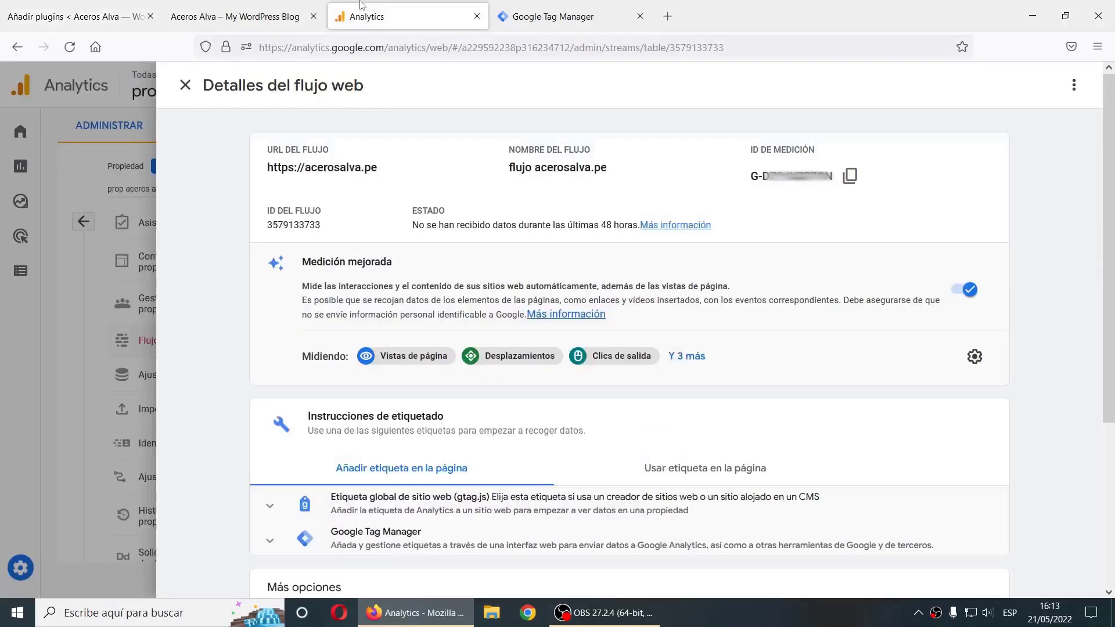
{"action": "left_click", "coordinate": [552, 16]}
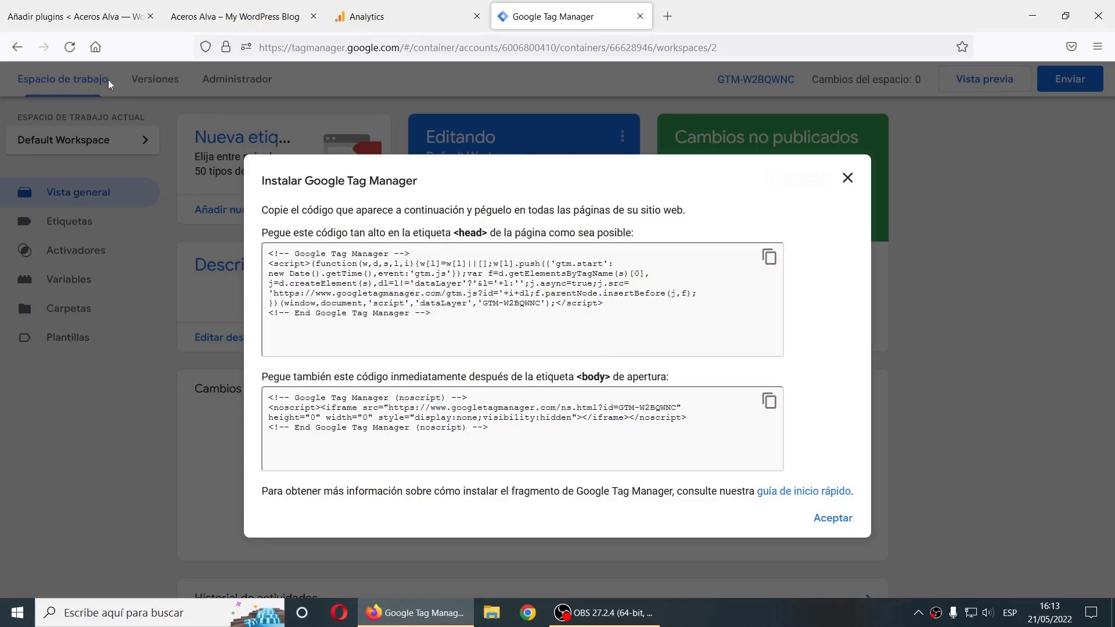
{"action": "left_click", "coordinate": [70, 6]}
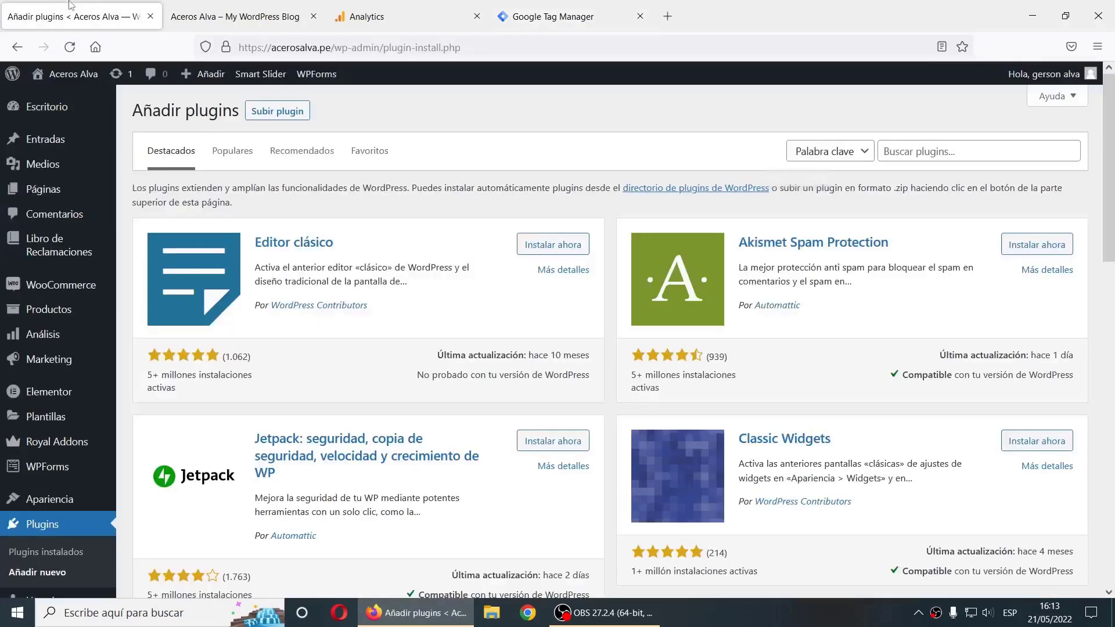
- Search the WordPress plugins for "tracking" and install and activate Tracking Code Manager
{"action": "left_click", "coordinate": [946, 143]}
{"action": "type", "text": "trackin"}
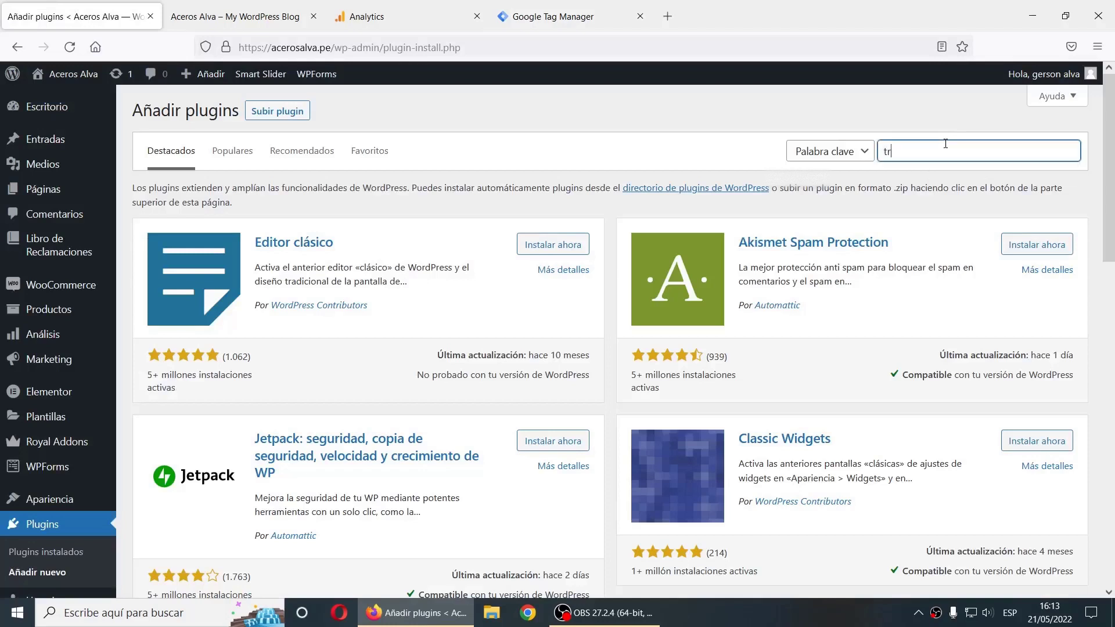
{"action": "type", "text": "g"}
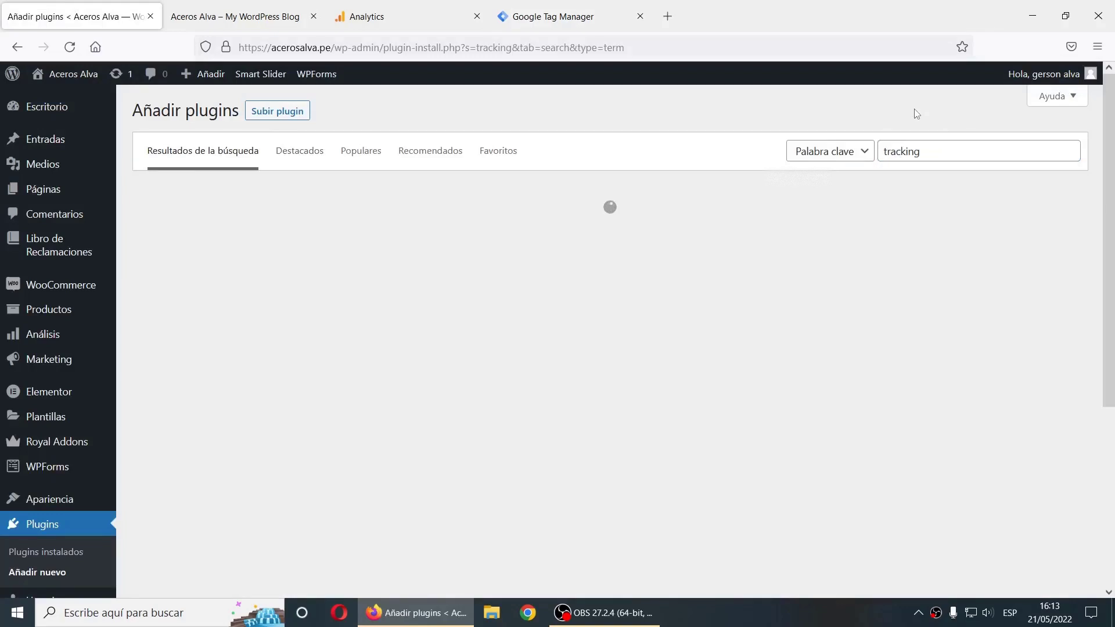
{"action": "scroll", "coordinate": [405, 409], "scroll_direction": "down", "scroll_amount": 5}
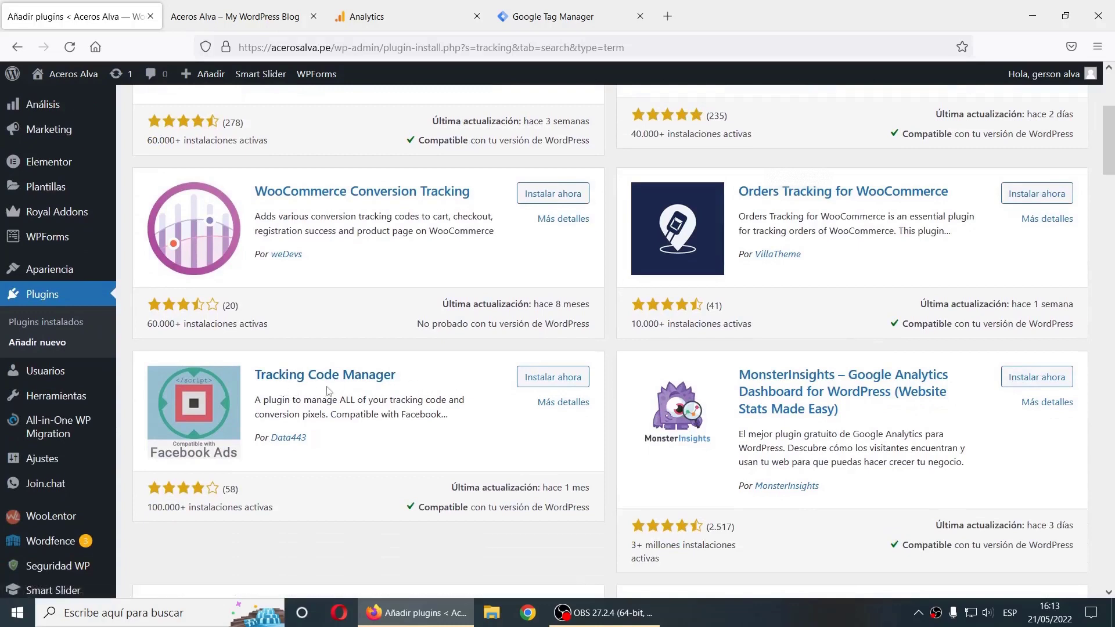
{"action": "left_click", "coordinate": [533, 380]}
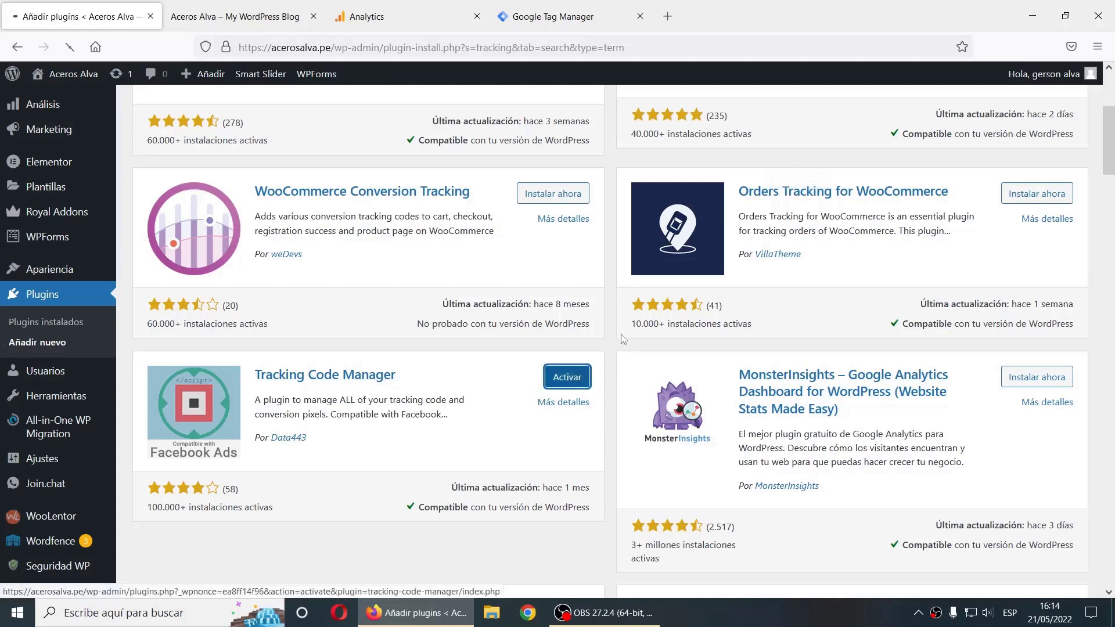
- Start a new script in Tracking Code Manager and copy the head snippet from the Google Tag Manager installation dialog
{"action": "key", "text": "Return"}
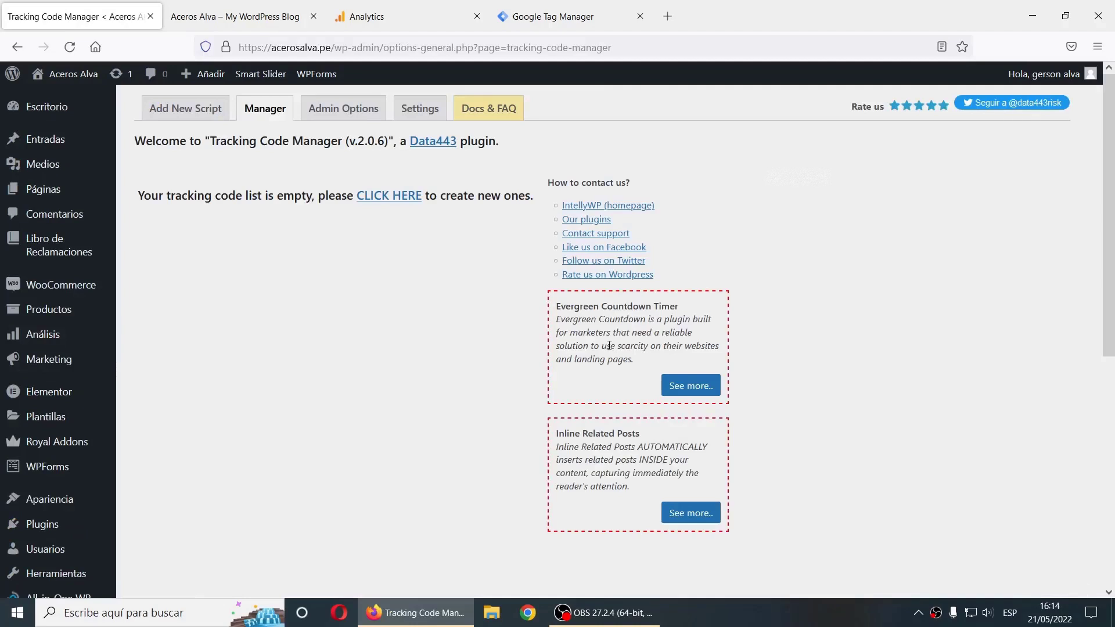
{"action": "left_click", "coordinate": [386, 197]}
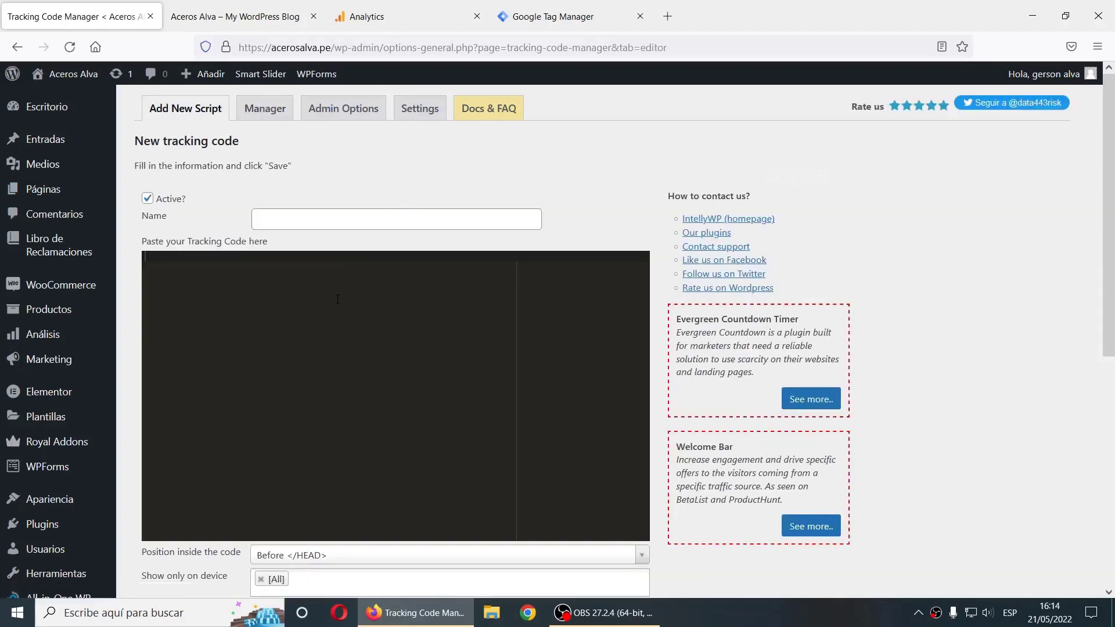
{"action": "left_click", "coordinate": [575, 16]}
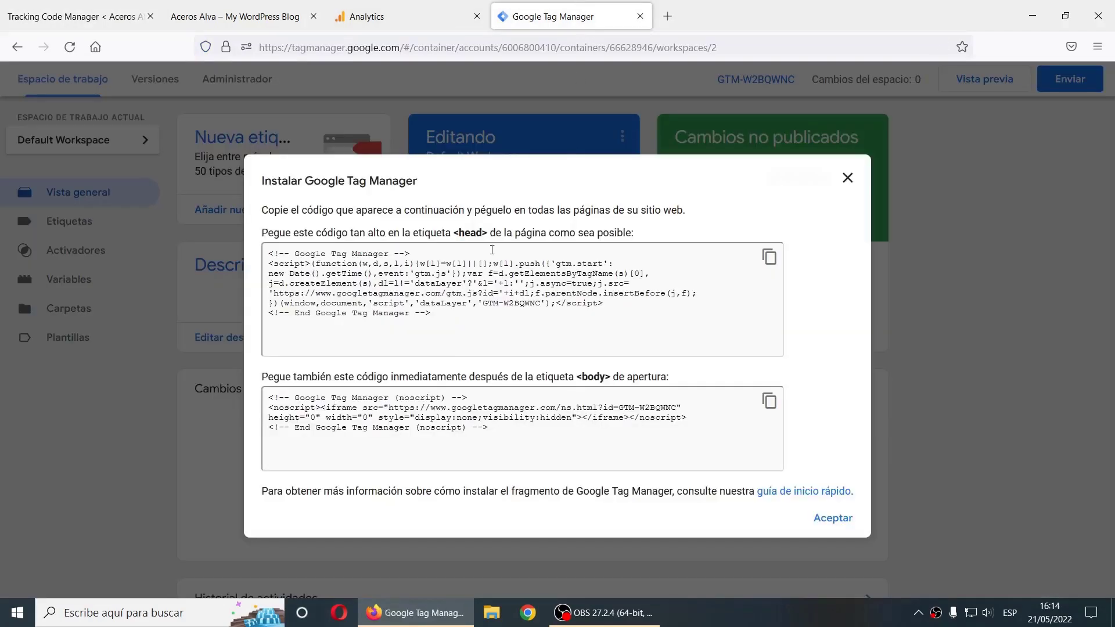
{"action": "left_click", "coordinate": [770, 257]}
{"action": "key", "text": "ctrl+c"}
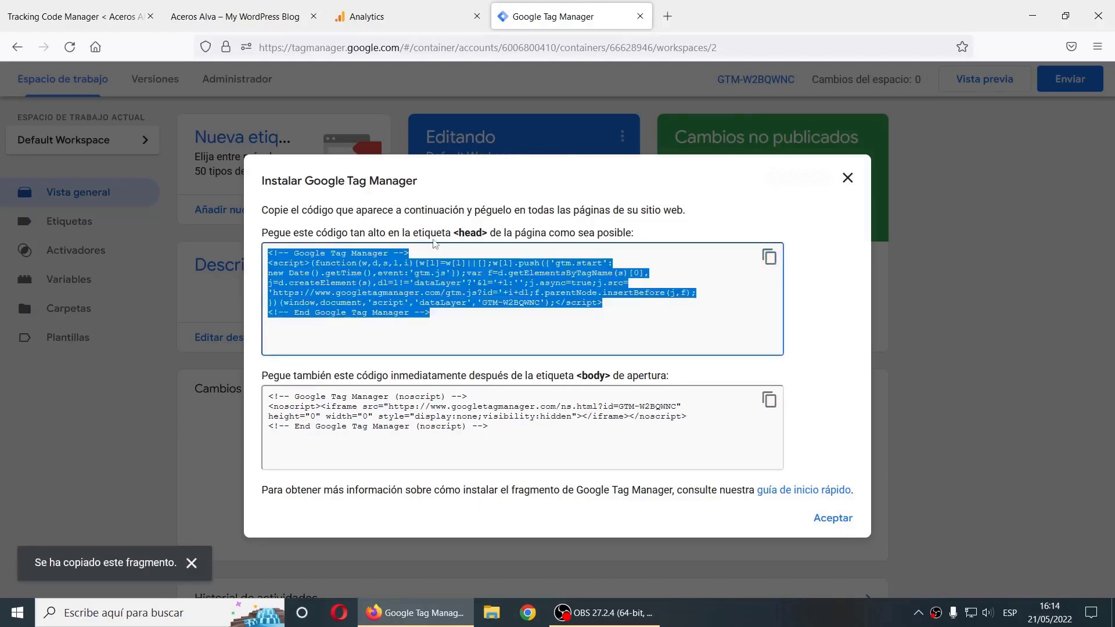
- Return to the WordPress tracking code form, name the script GTM Head and paste the Tag Manager head snippet into it
{"action": "key", "text": "ctrl+Tab"}
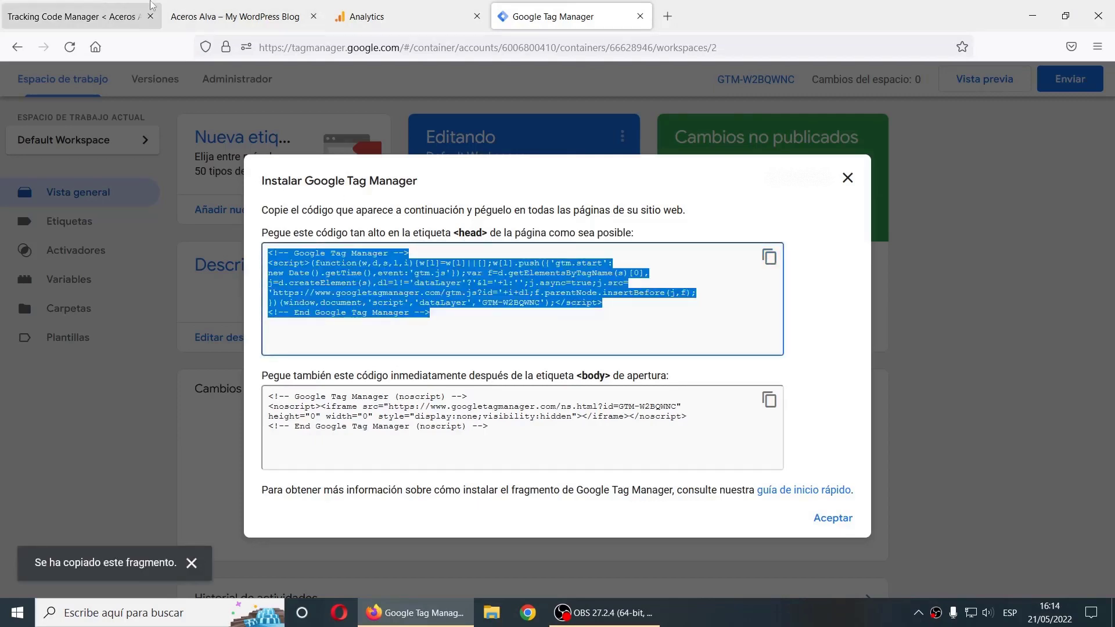
{"action": "left_click", "coordinate": [290, 219]}
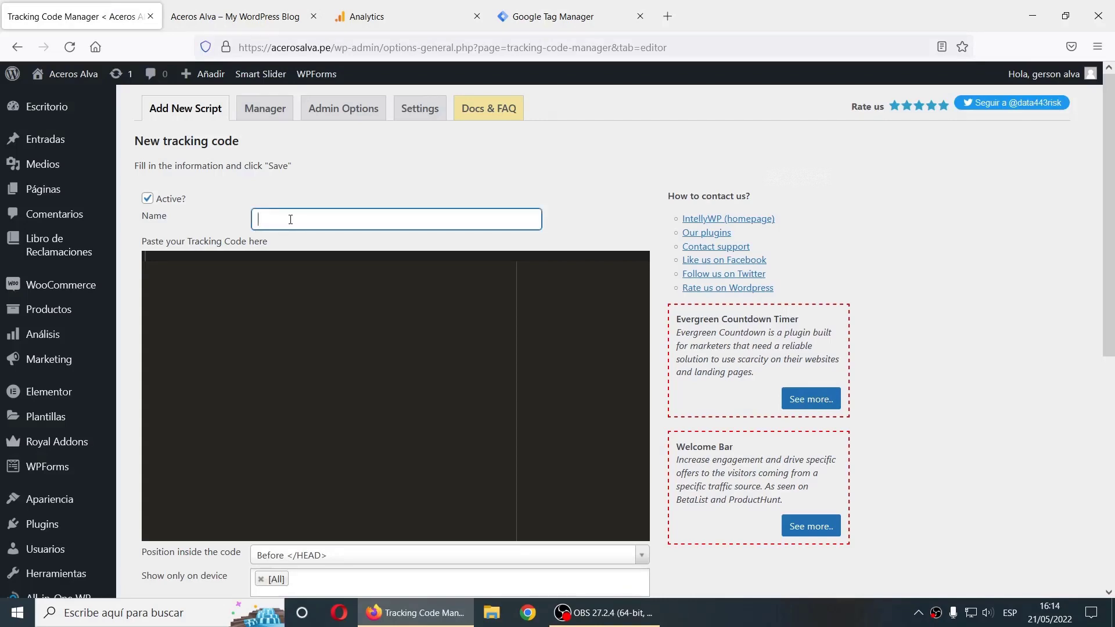
{"action": "type", "text": "gt"}
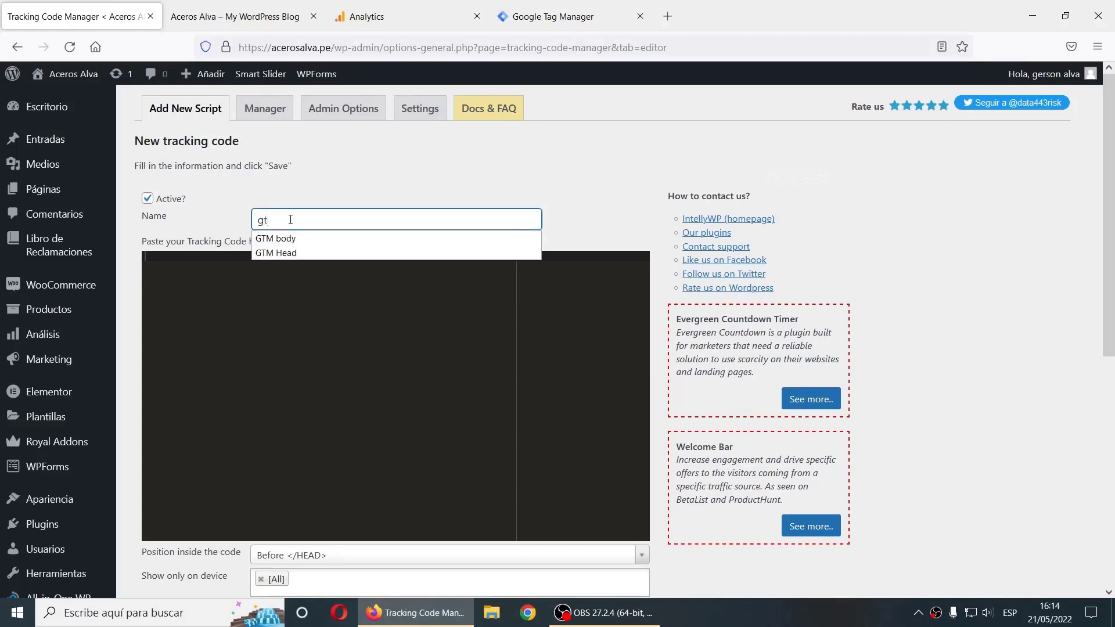
{"action": "left_click", "coordinate": [270, 252]}
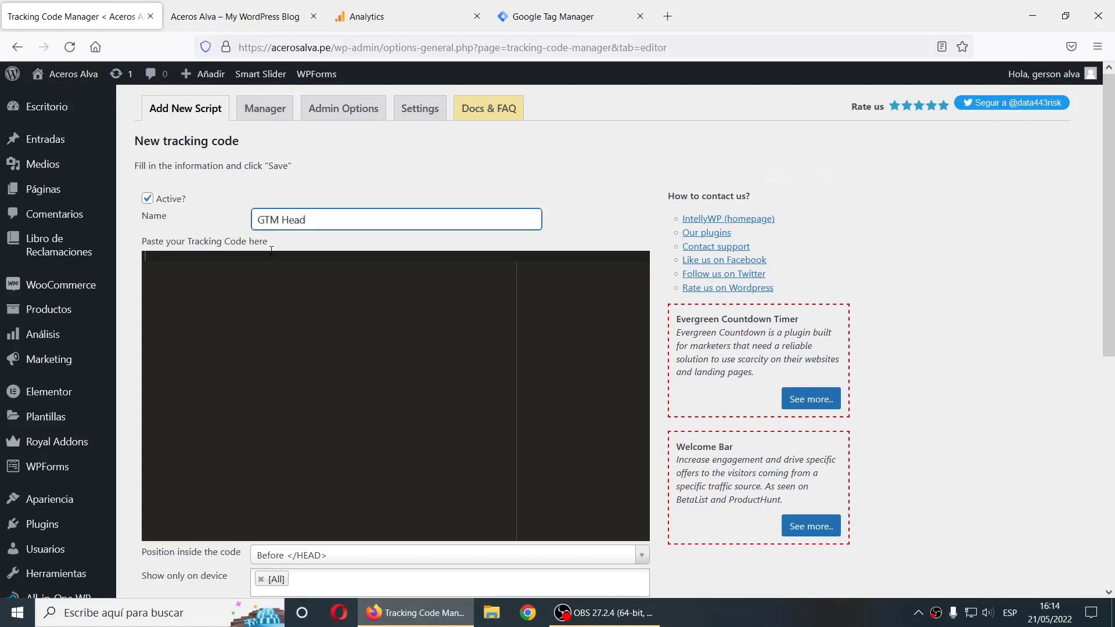
{"action": "left_click", "coordinate": [309, 291]}
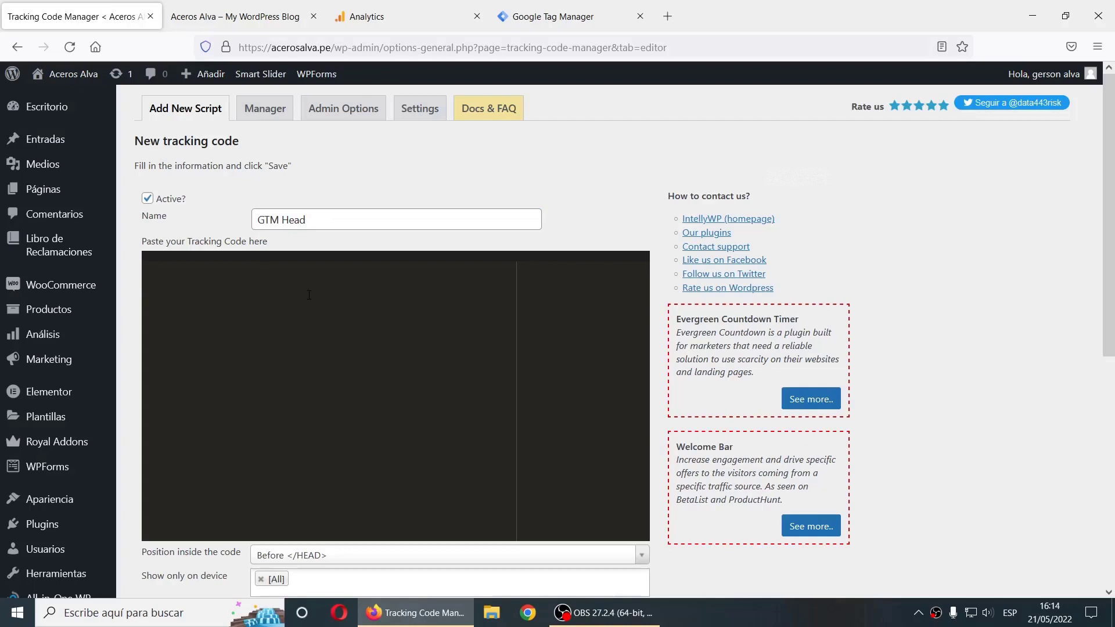
{"action": "key", "text": "ctrl+v"}
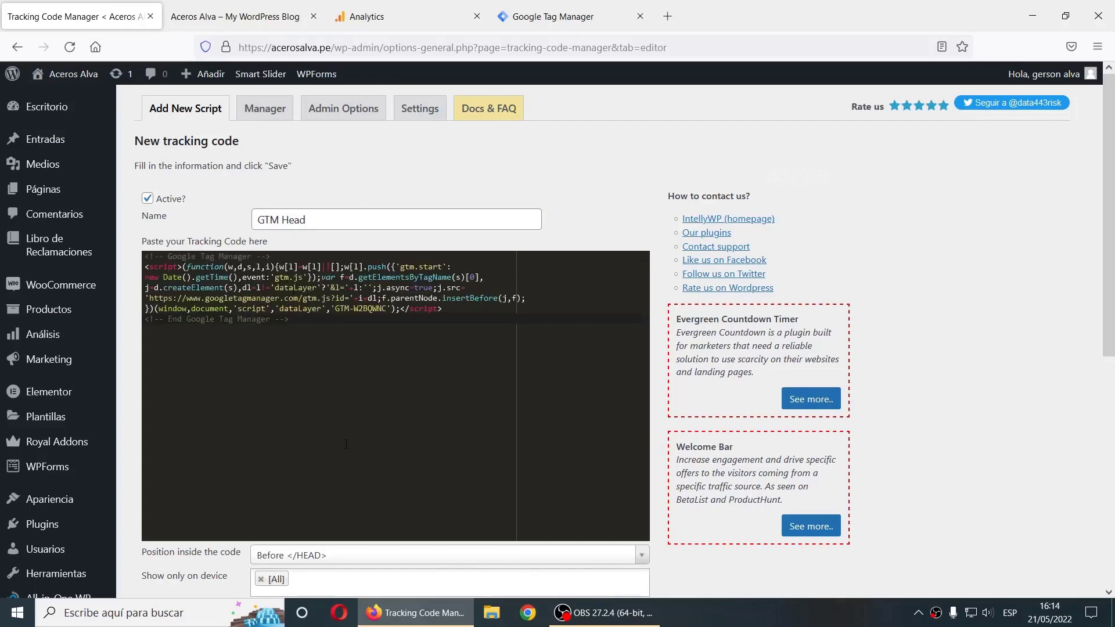
{"action": "left_click_drag", "start_coordinate": [310, 220], "coordinate": [197, 222]}
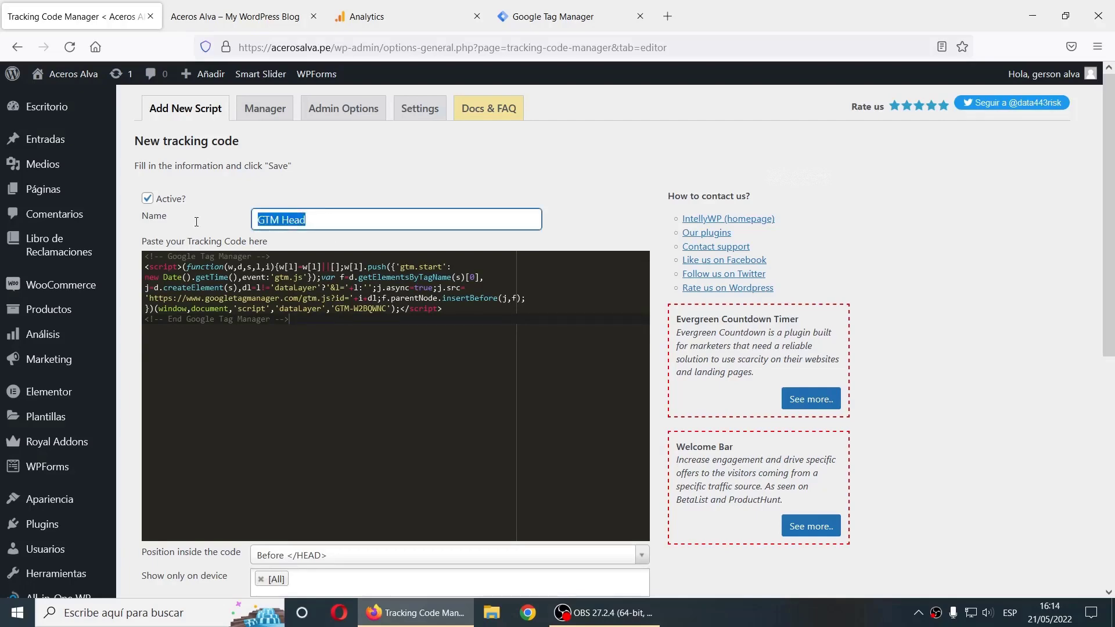
{"action": "left_click", "coordinate": [318, 324]}
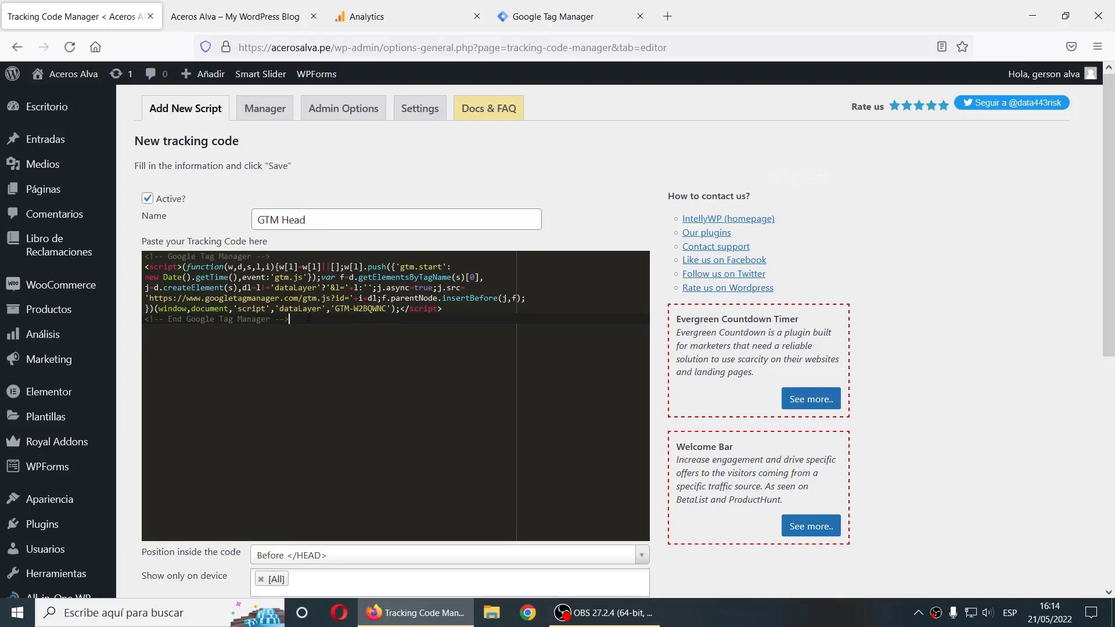
- Position the code Before </HEAD> with standard WordPress tracking on the whole website, and save the GTM Head script
{"action": "scroll", "coordinate": [308, 318], "scroll_direction": "down", "scroll_amount": 3}
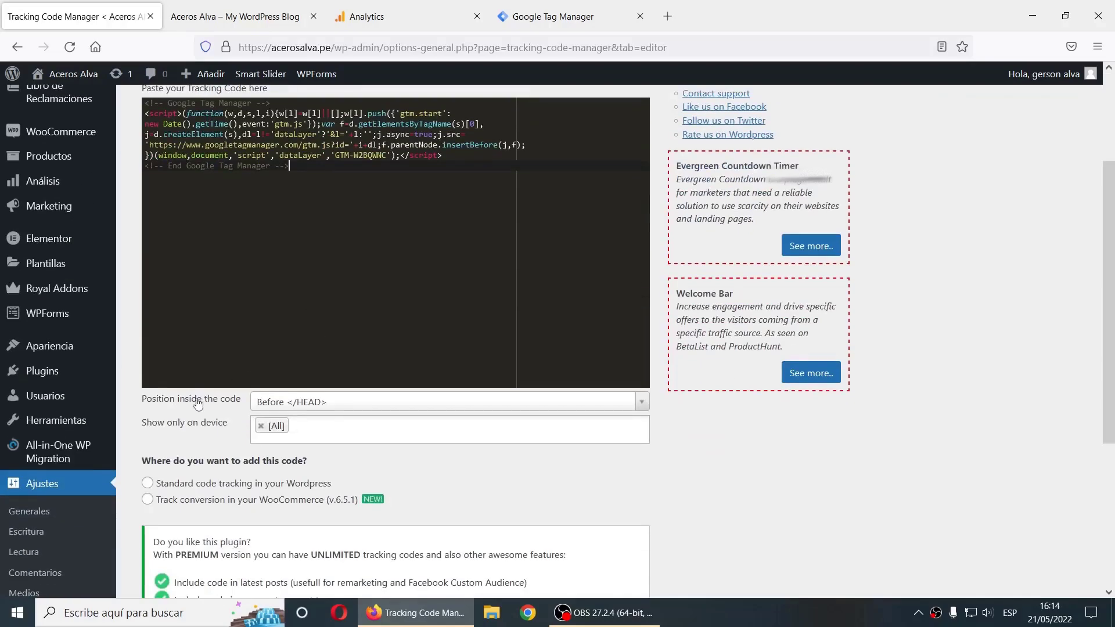
{"action": "left_click", "coordinate": [324, 407]}
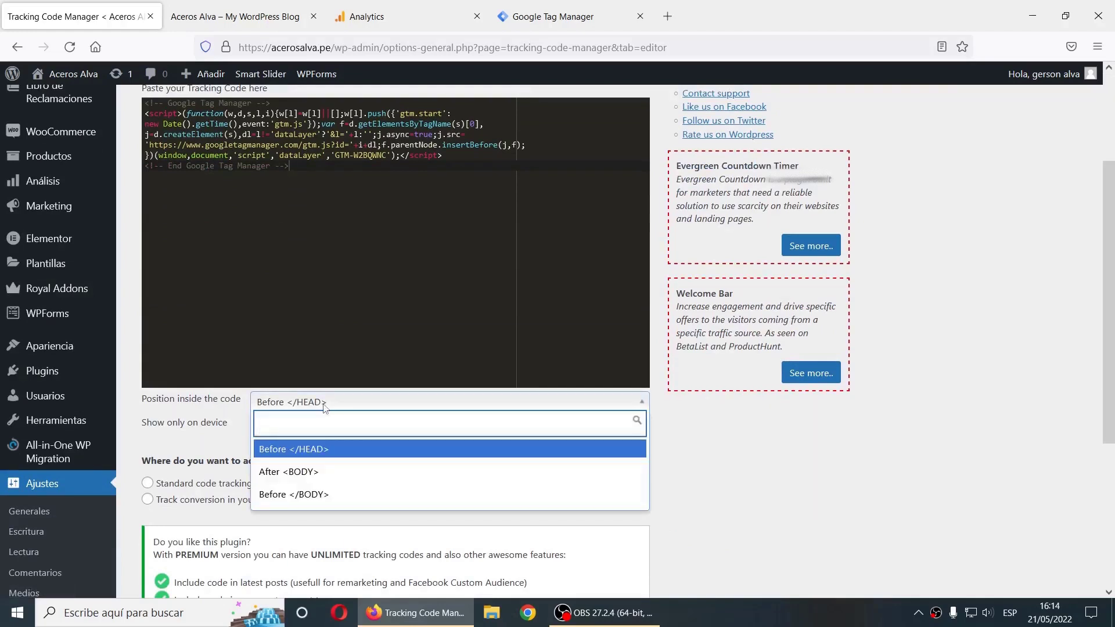
{"action": "left_click", "coordinate": [319, 455]}
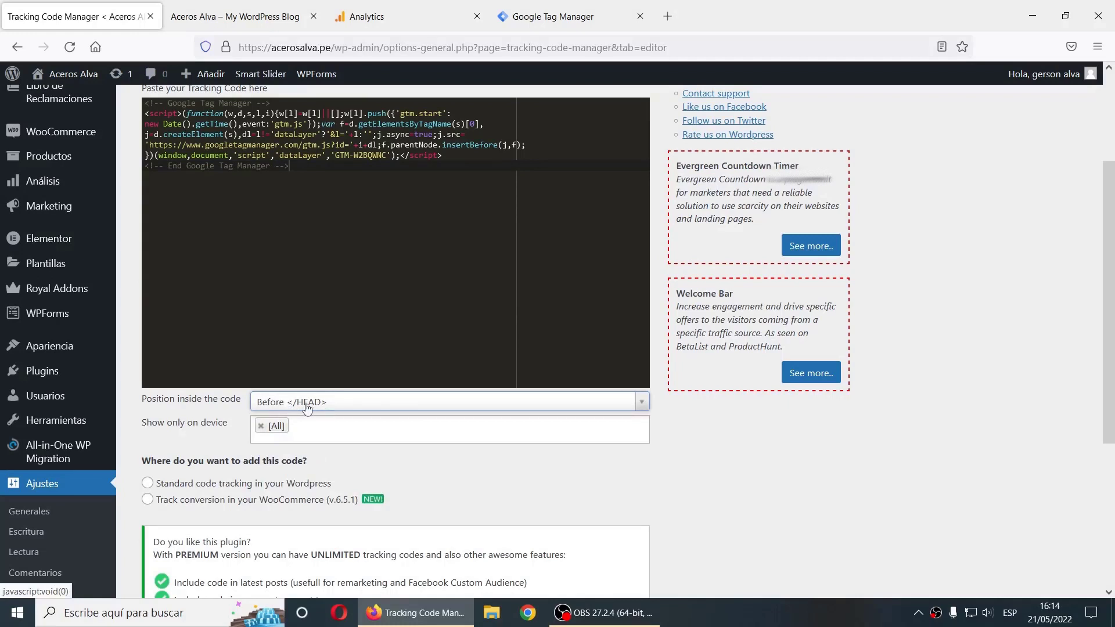
{"action": "scroll", "coordinate": [307, 408], "scroll_direction": "down", "scroll_amount": 4}
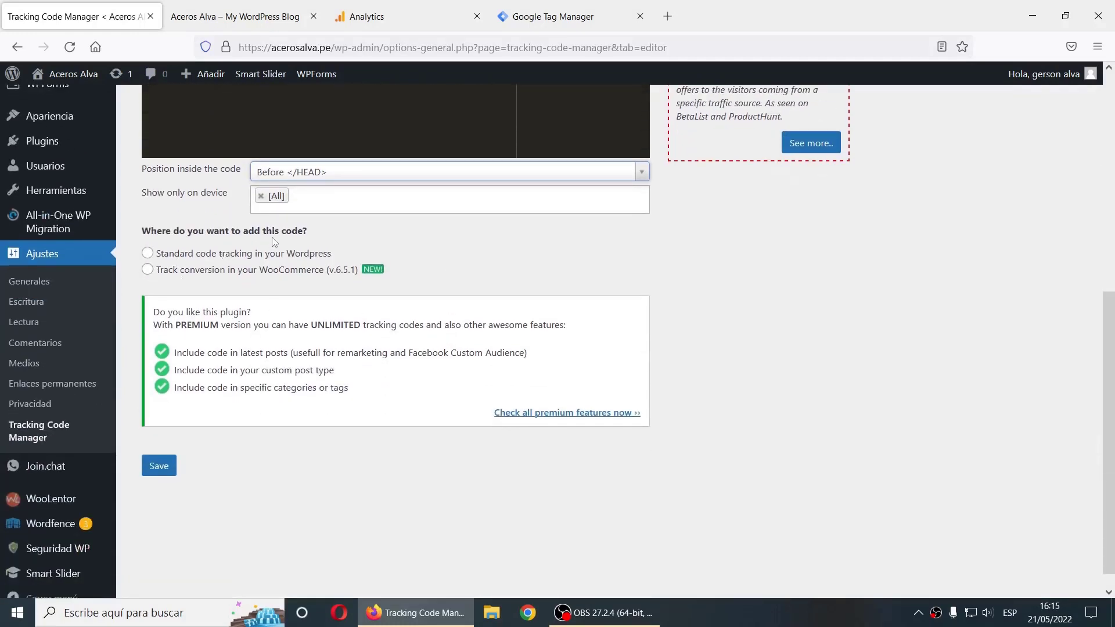
{"action": "left_click", "coordinate": [148, 255]}
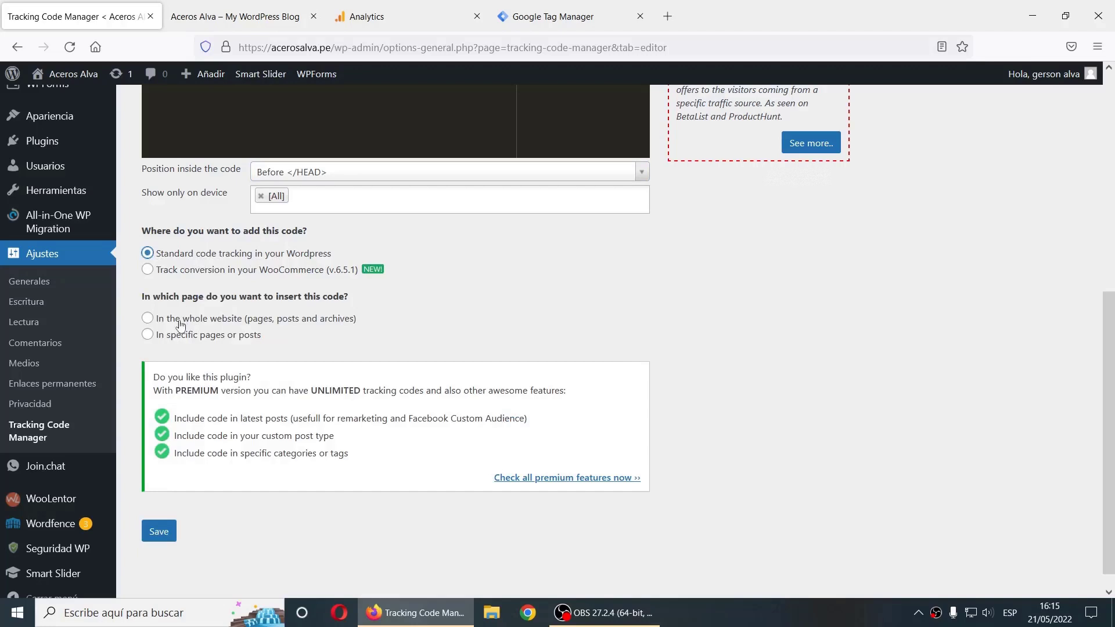
{"action": "left_click", "coordinate": [147, 318]}
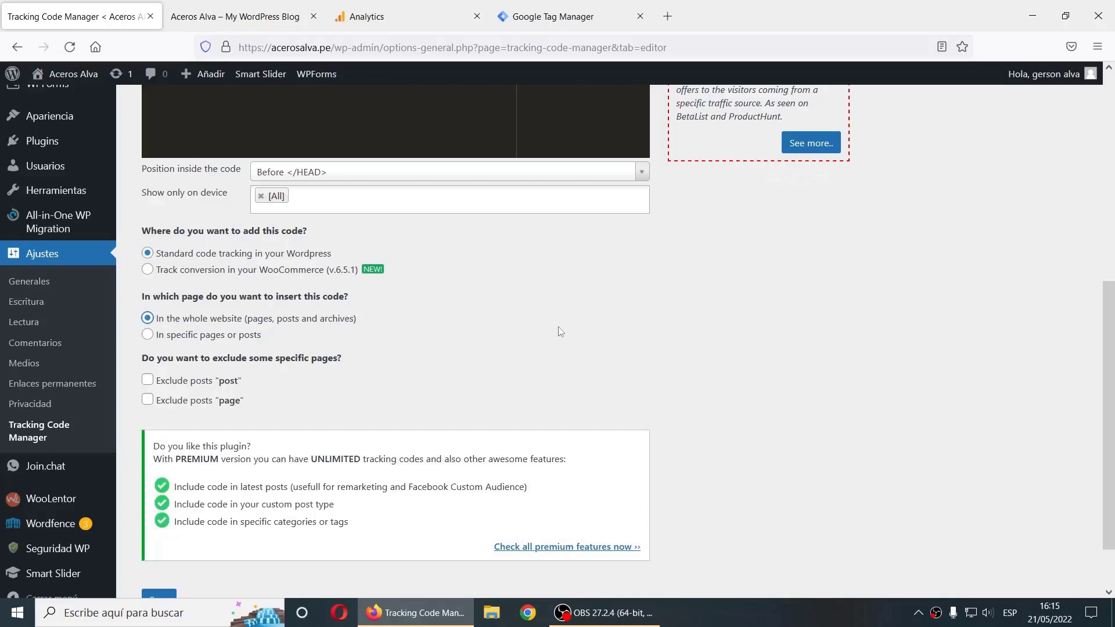
{"action": "scroll", "coordinate": [230, 518], "scroll_direction": "down", "scroll_amount": 2}
{"action": "left_click", "coordinate": [158, 533]}
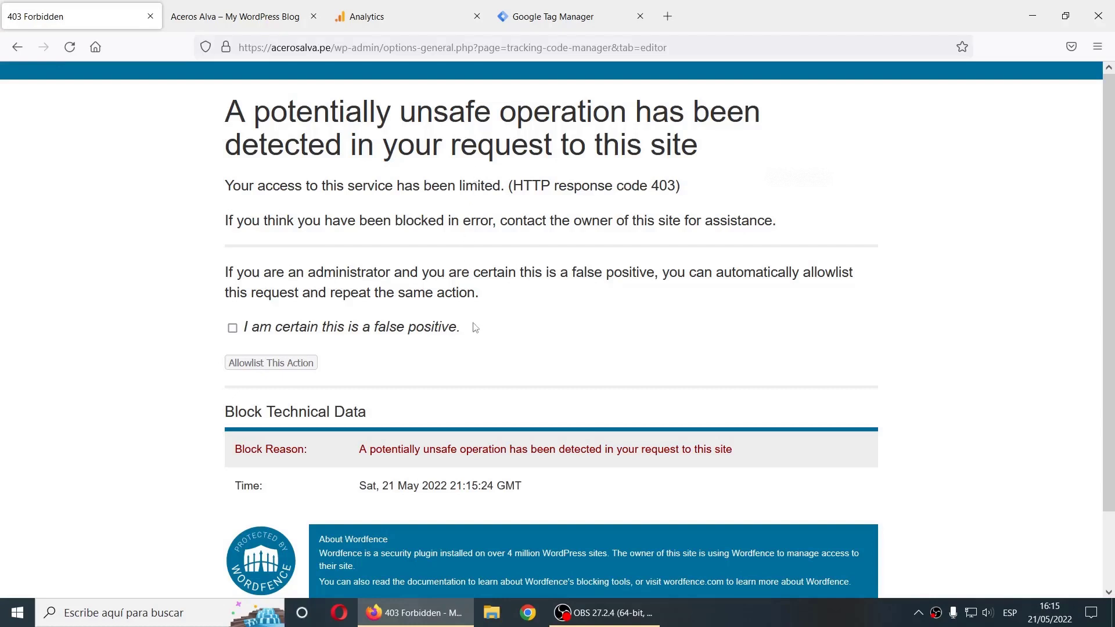
- Allowlist the blocked save request in Wordfence as a false positive and resubmit it
{"action": "left_click", "coordinate": [232, 330]}
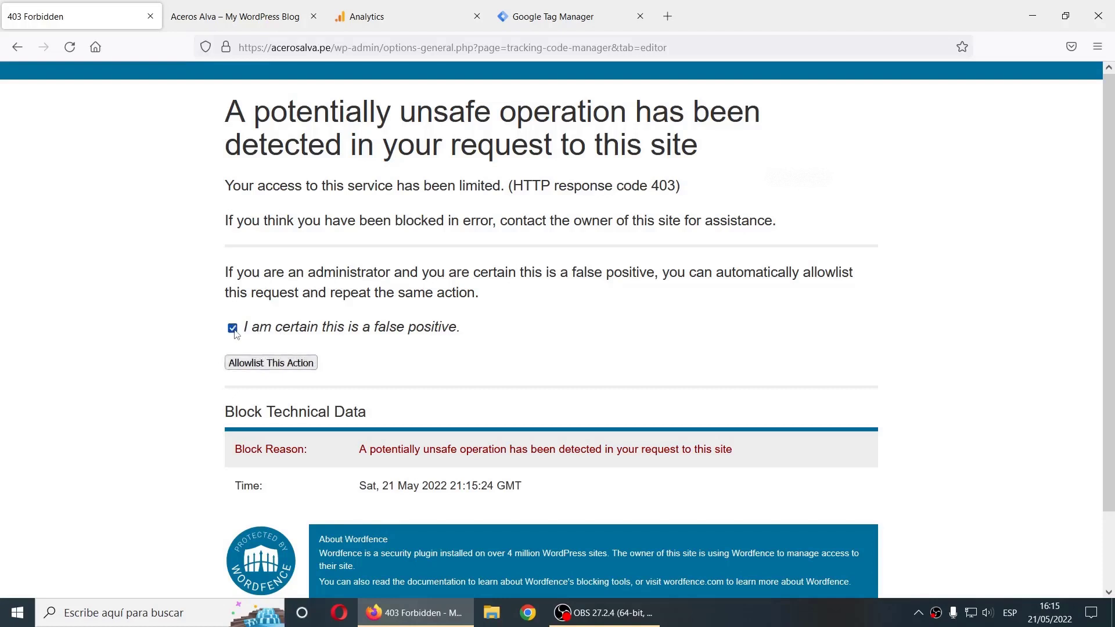
{"action": "left_click", "coordinate": [279, 364]}
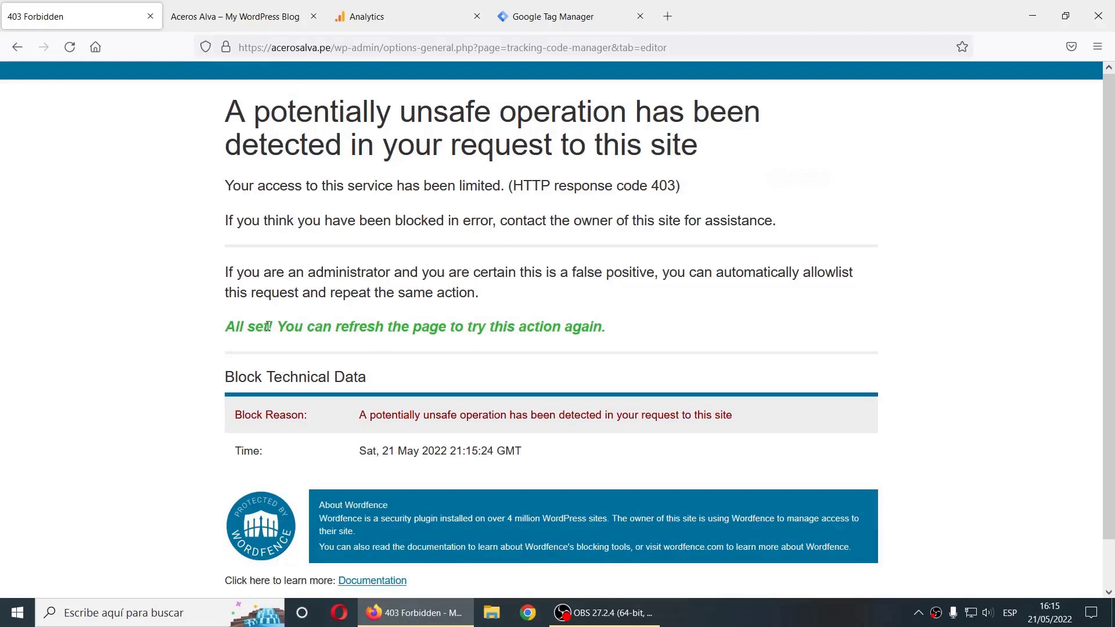
{"action": "left_click", "coordinate": [70, 46]}
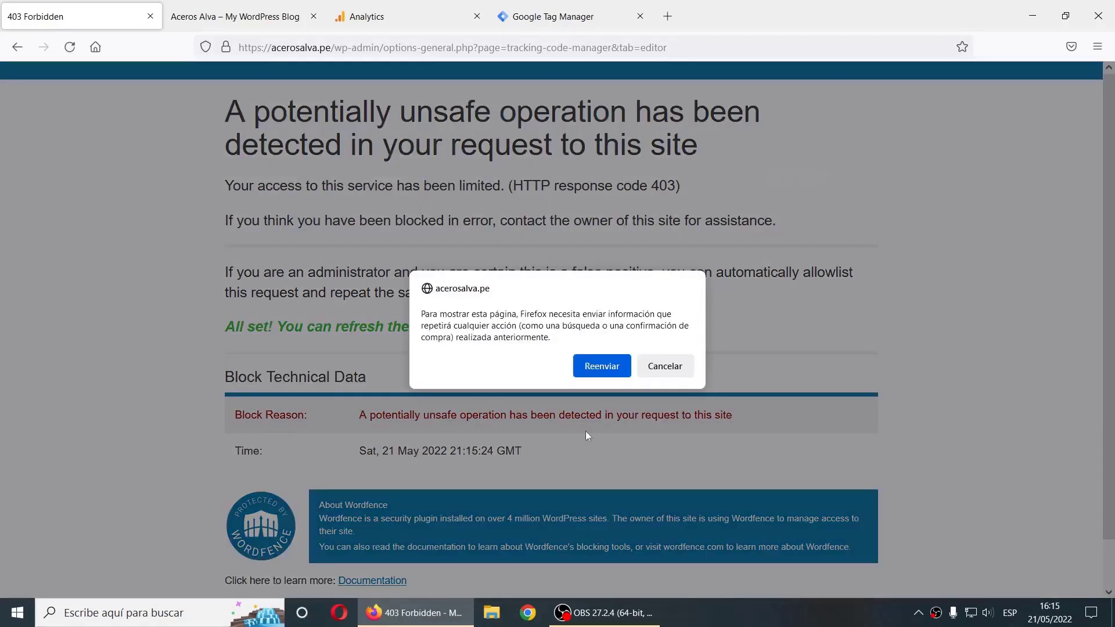
{"action": "left_click", "coordinate": [607, 370]}
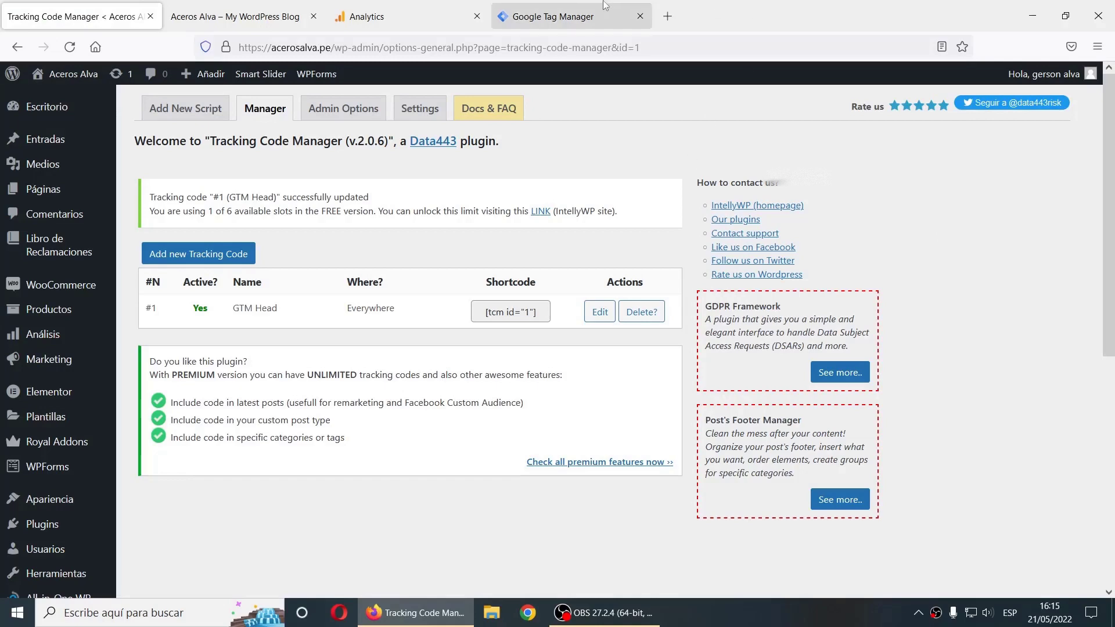
- Switch to Google Tag Manager and copy the noscript snippet meant for the opening body tag
{"action": "left_click", "coordinate": [584, 9]}
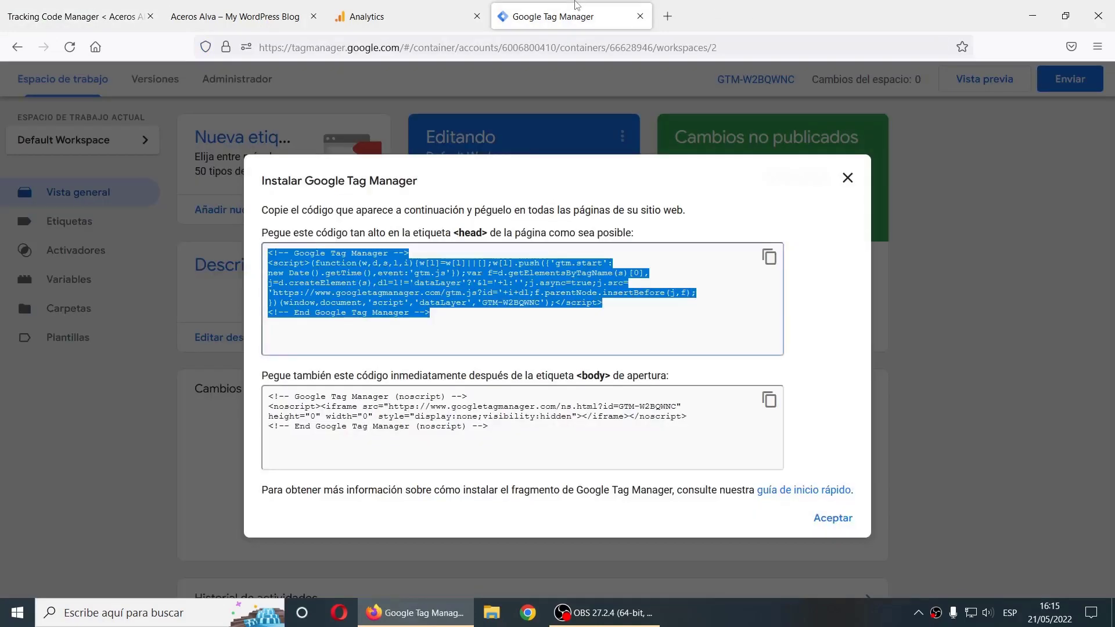
{"action": "left_click", "coordinate": [769, 401]}
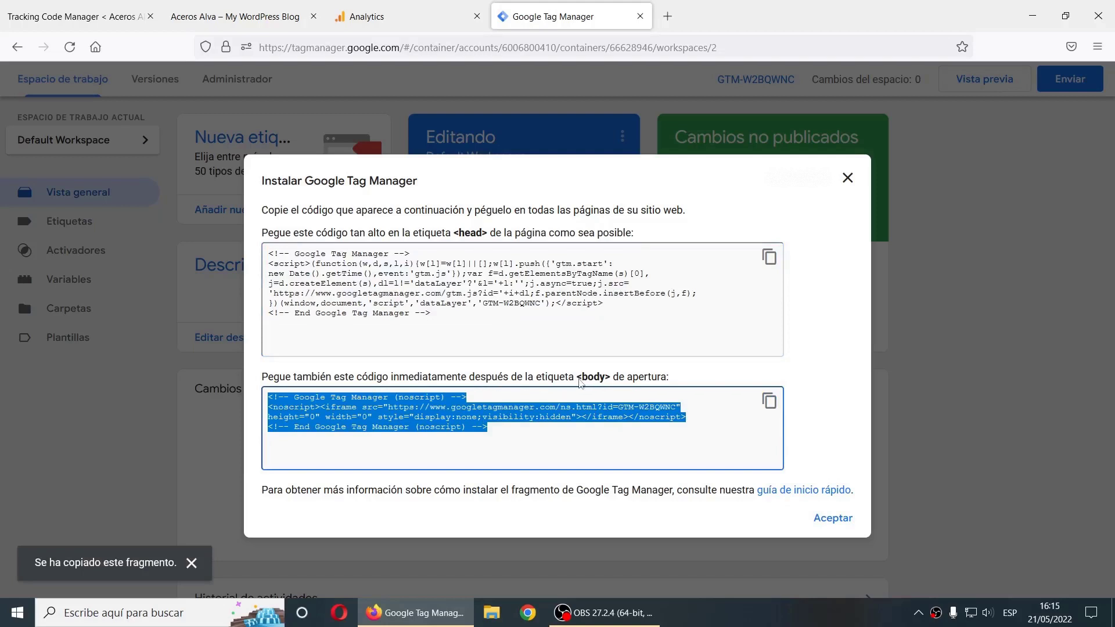
{"action": "left_click_drag", "start_coordinate": [577, 379], "coordinate": [615, 382]}
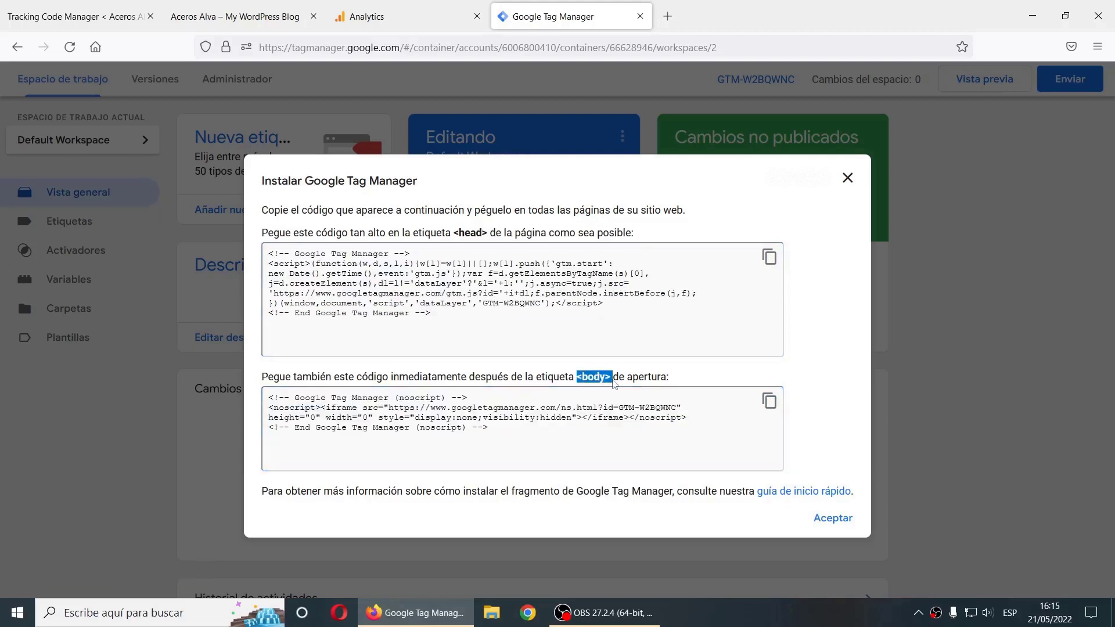
{"action": "left_click", "coordinate": [759, 419]}
{"action": "left_click", "coordinate": [769, 401]}
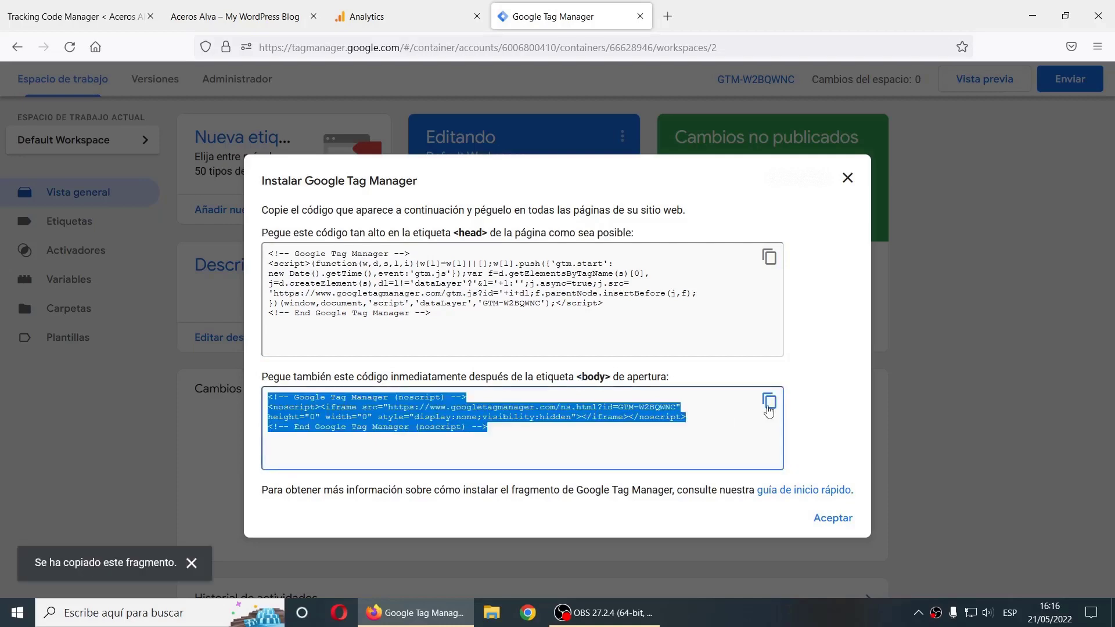
- Back in WordPress, add a second tracking code named GTM body and paste the Tag Manager noscript snippet into it
{"action": "left_click", "coordinate": [235, 16]}
{"action": "left_click", "coordinate": [110, 6]}
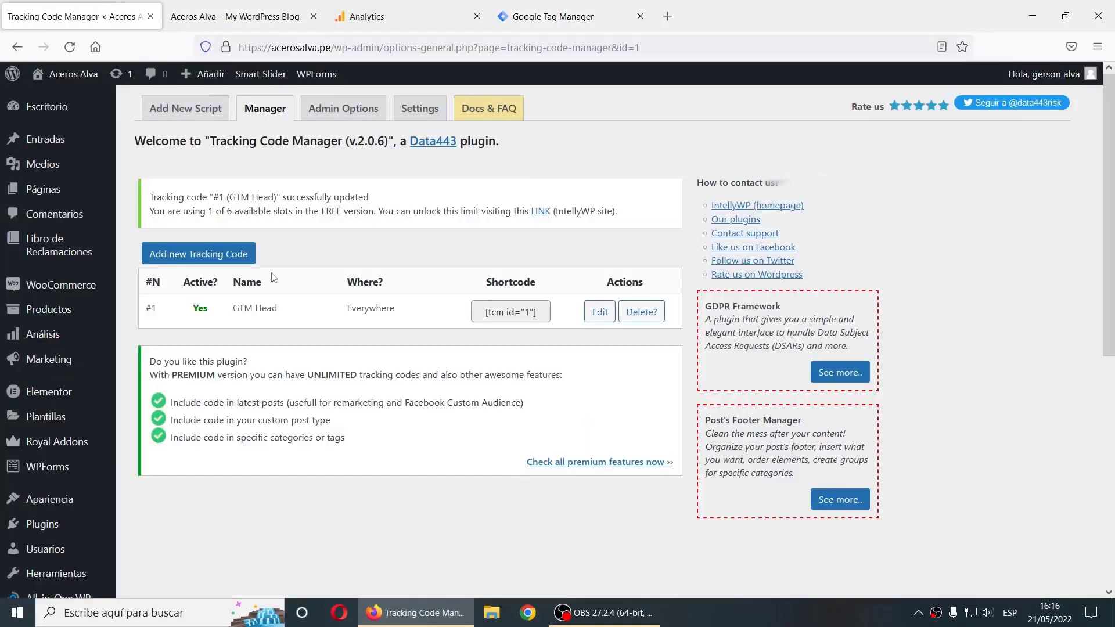
{"action": "left_click", "coordinate": [166, 262]}
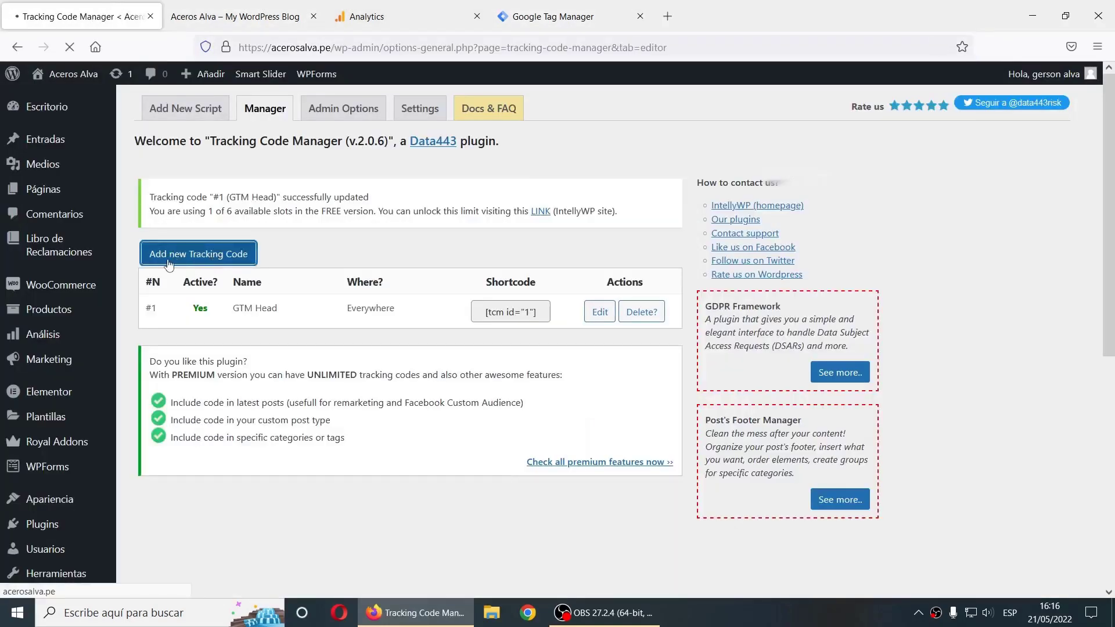
{"action": "left_click", "coordinate": [289, 224]}
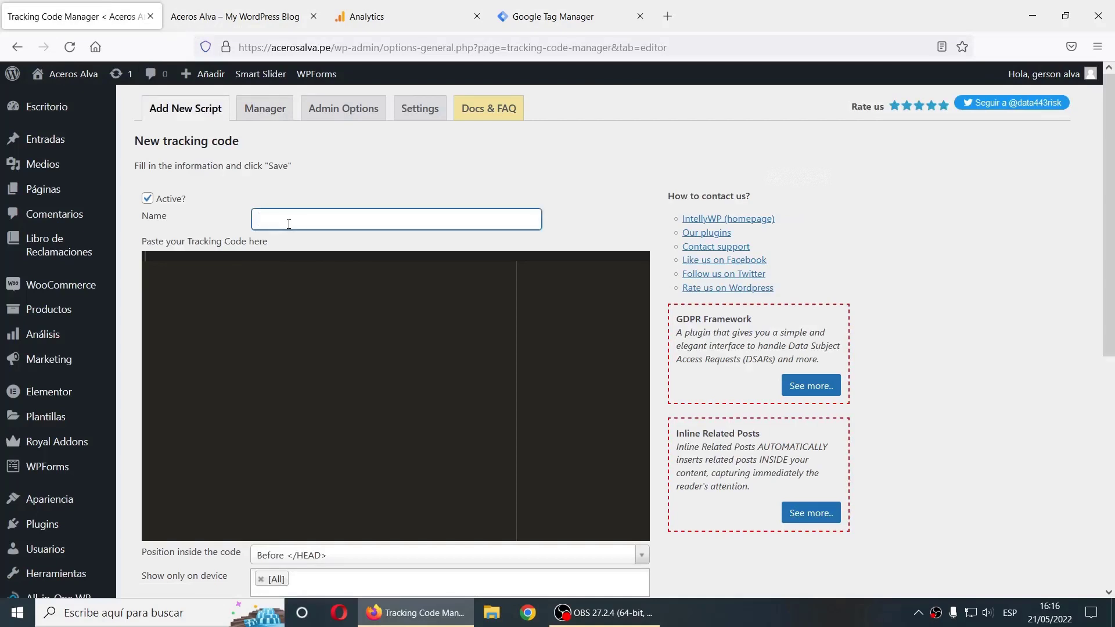
{"action": "type", "text": "gt"}
{"action": "left_click", "coordinate": [277, 254]}
{"action": "right_click", "coordinate": [260, 306]}
{"action": "left_click", "coordinate": [300, 409]}
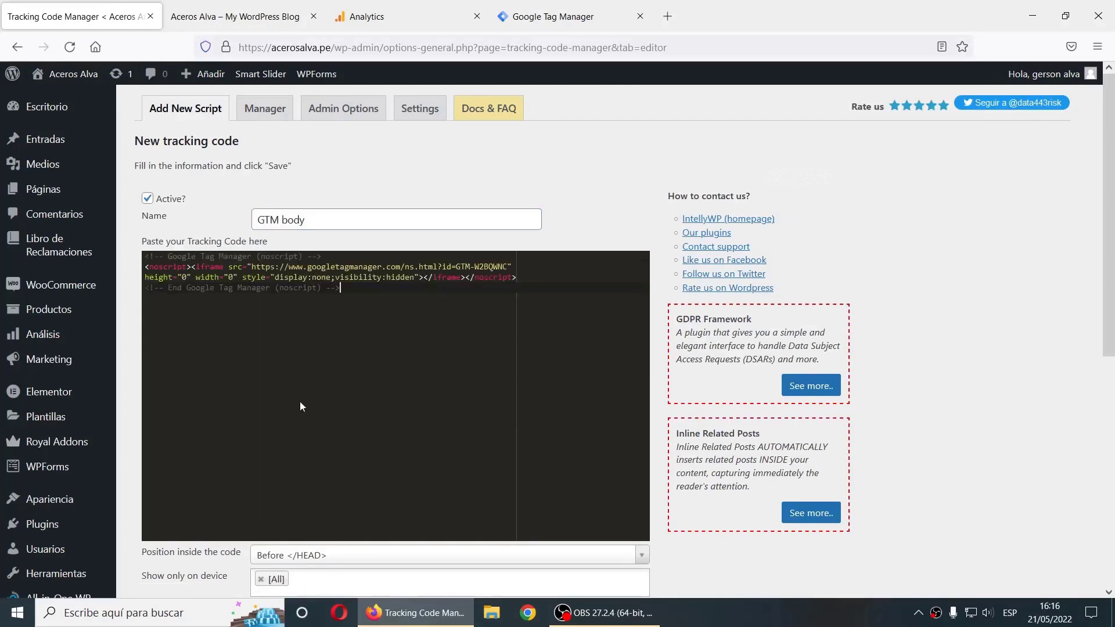
- Position the GTM body code After <BODY> with standard WordPress tracking on the whole website, and save it
{"action": "scroll", "coordinate": [353, 307], "scroll_direction": "down", "scroll_amount": 4}
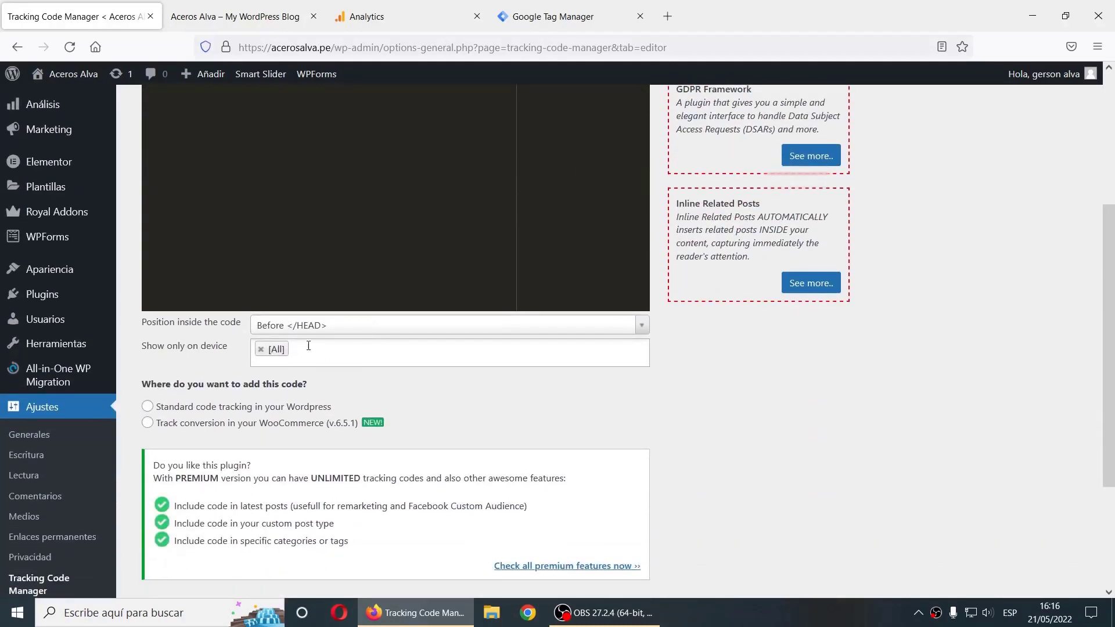
{"action": "left_click", "coordinate": [292, 327]}
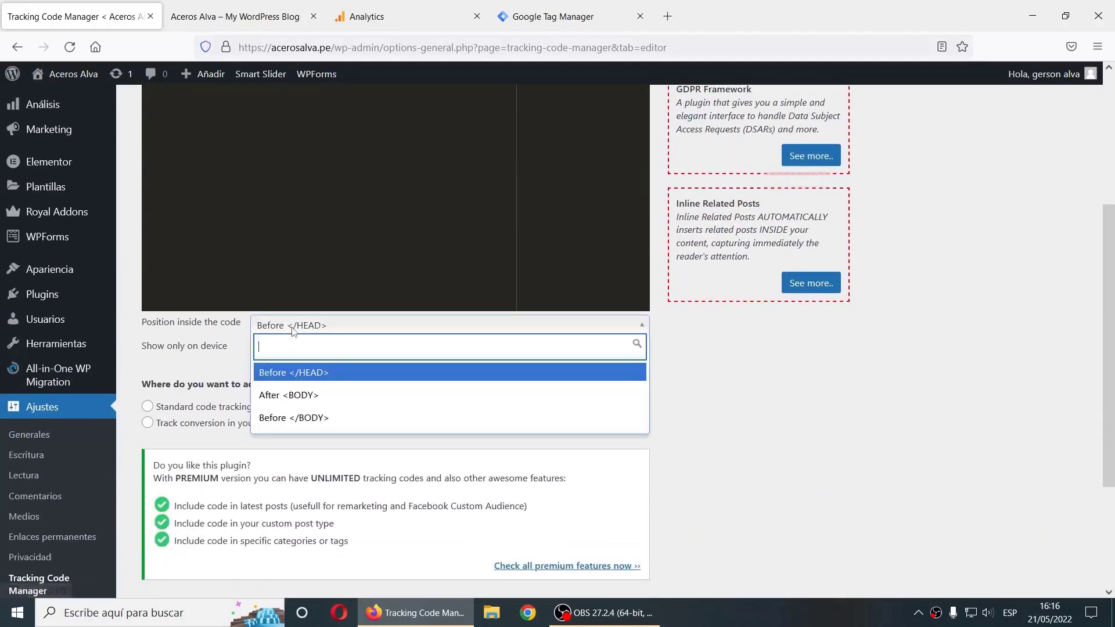
{"action": "left_click", "coordinate": [292, 400]}
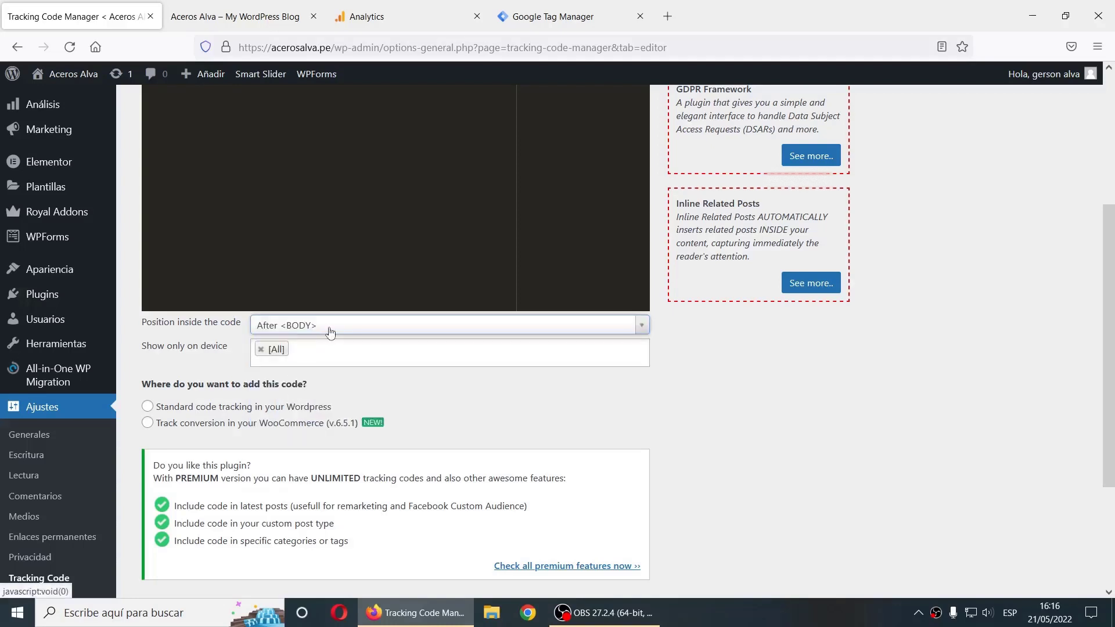
{"action": "left_click", "coordinate": [147, 406]}
{"action": "scroll", "coordinate": [147, 407], "scroll_direction": "down", "scroll_amount": 1}
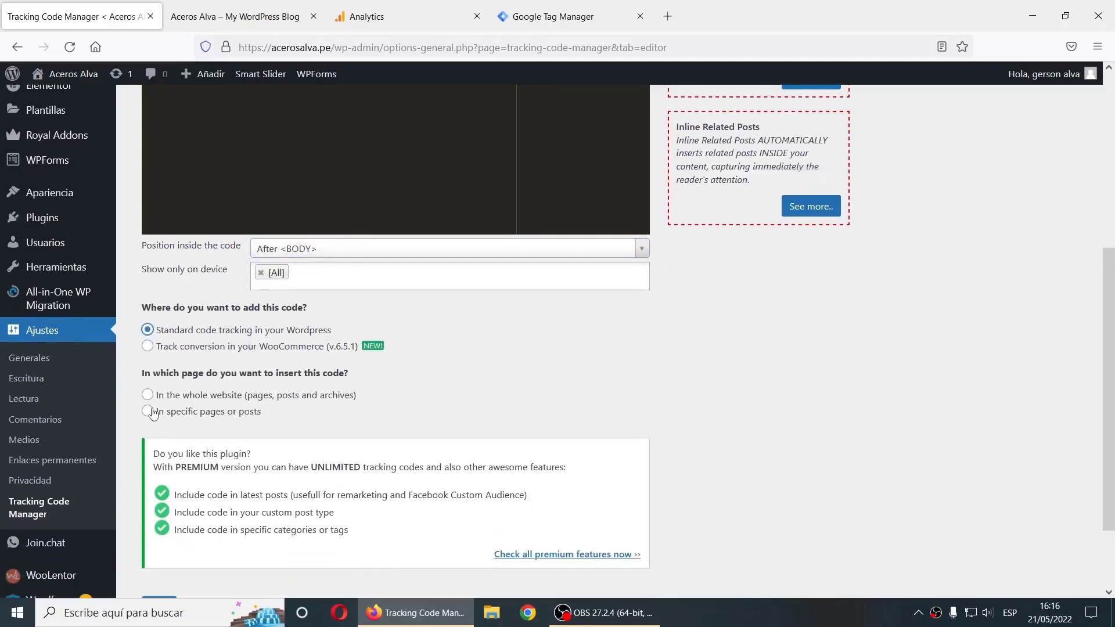
{"action": "left_click", "coordinate": [148, 395]}
{"action": "scroll", "coordinate": [447, 372], "scroll_direction": "down", "scroll_amount": 2}
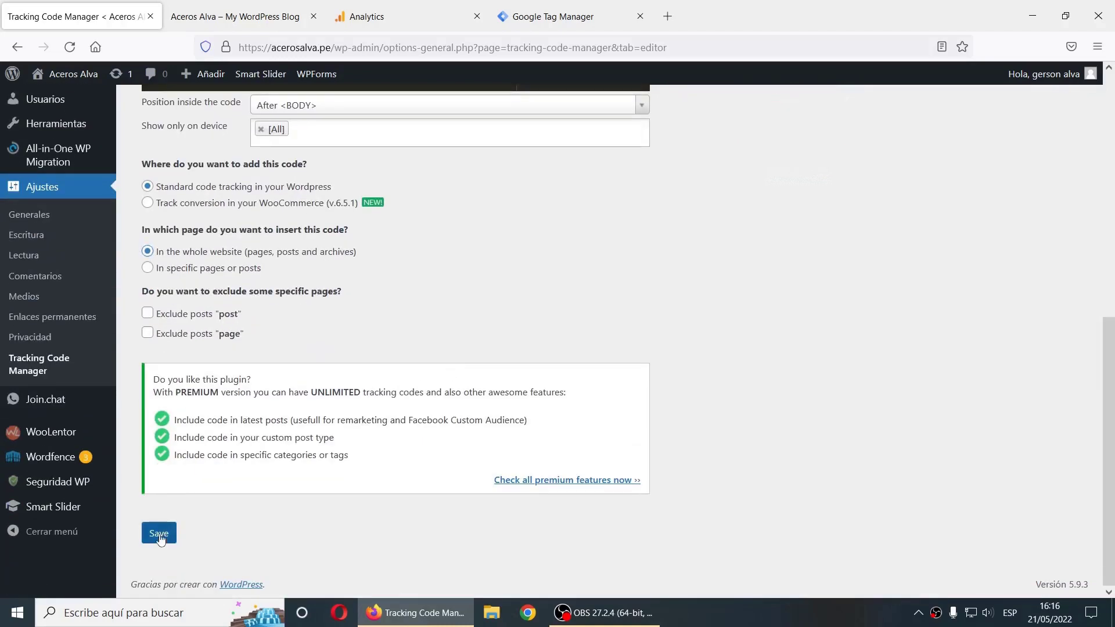
{"action": "left_click", "coordinate": [159, 534]}
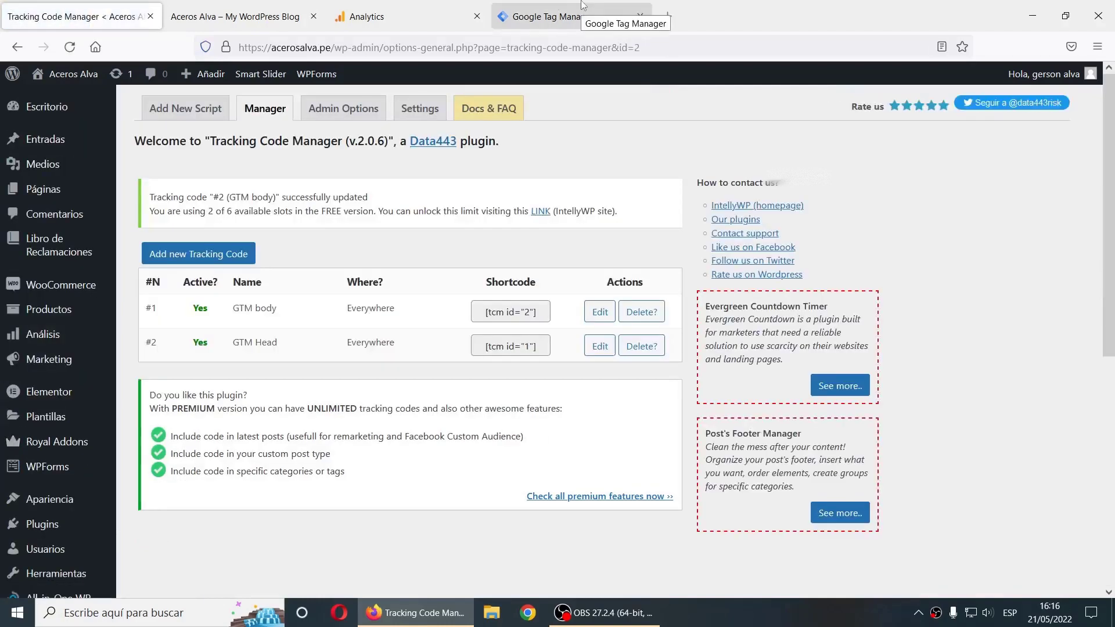
- Switch to Google Tag Manager, dismiss the installation instructions, and add a new tag of type Google Analytics: configuración de GA4
{"action": "left_click", "coordinate": [575, 17]}
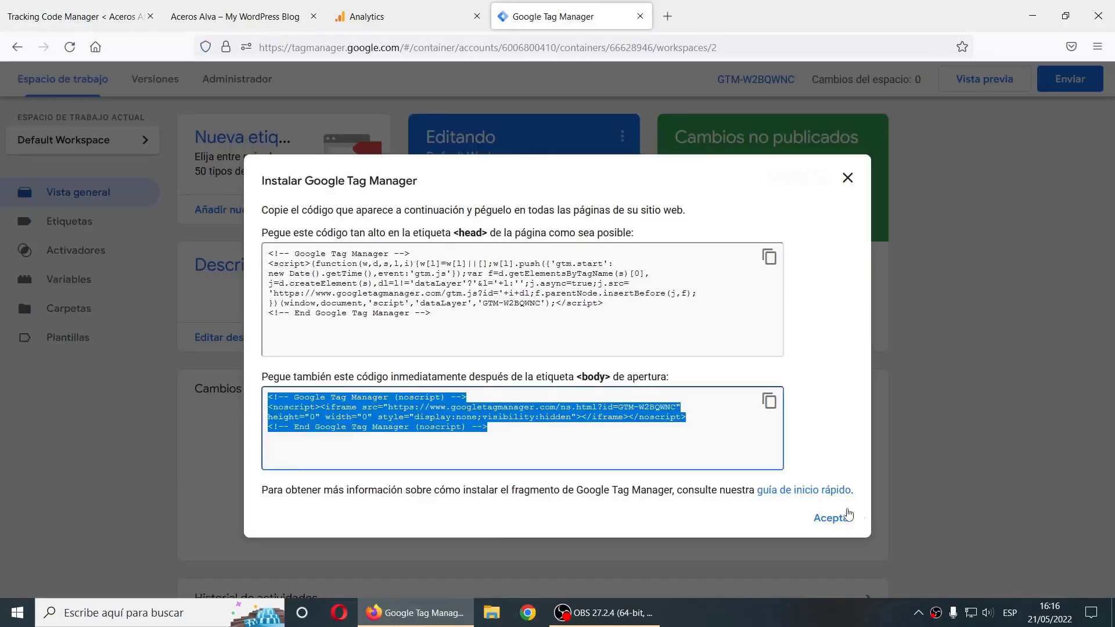
{"action": "left_click", "coordinate": [848, 516]}
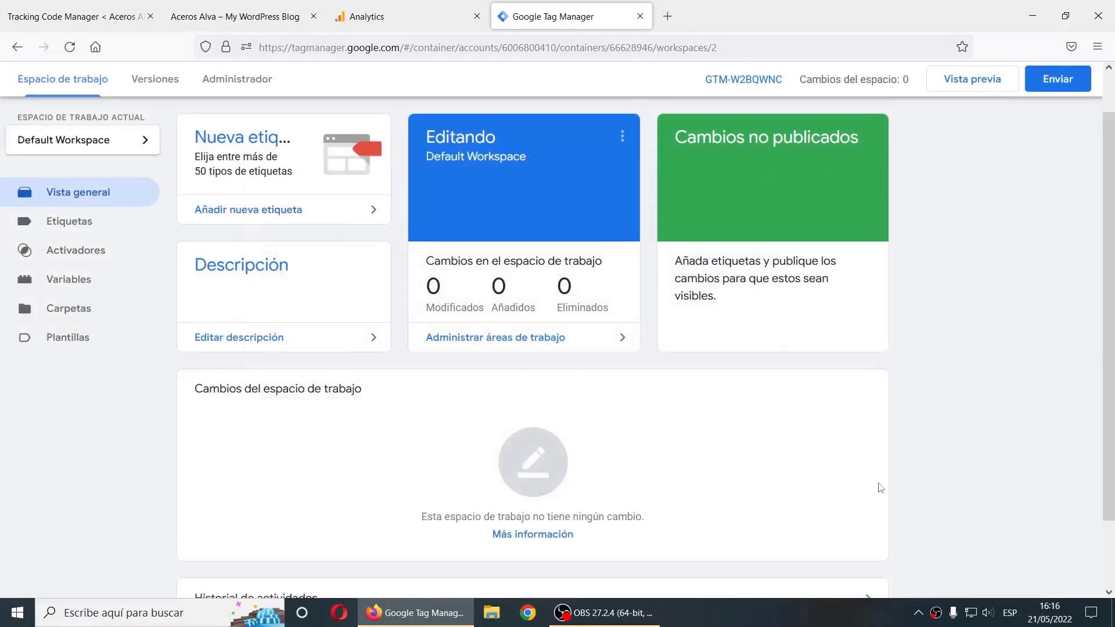
{"action": "left_click", "coordinate": [277, 220]}
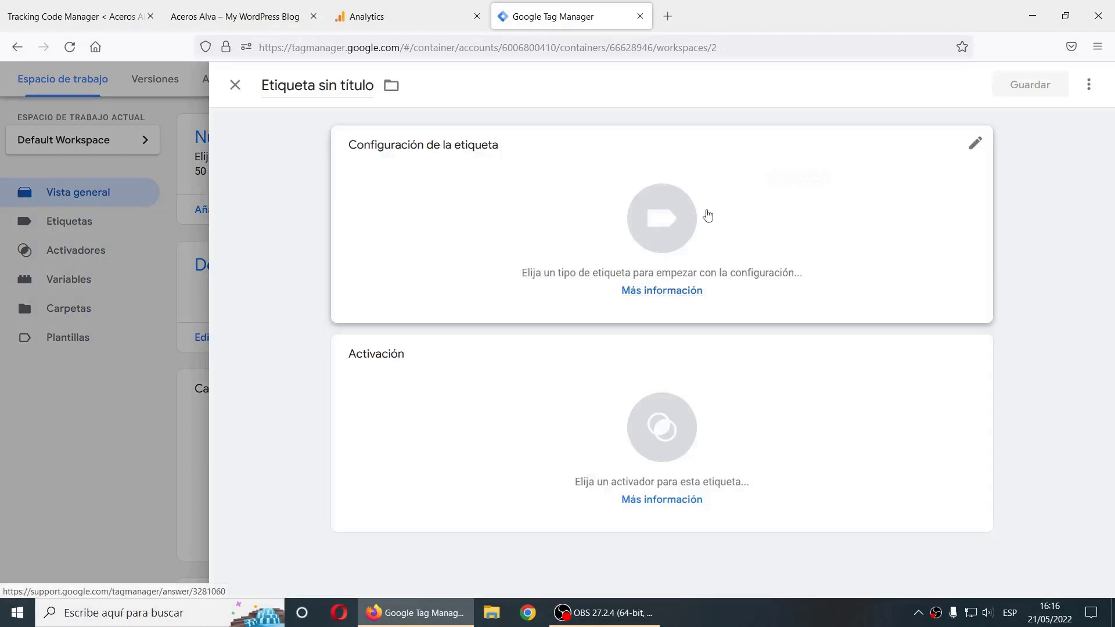
{"action": "left_click", "coordinate": [703, 212]}
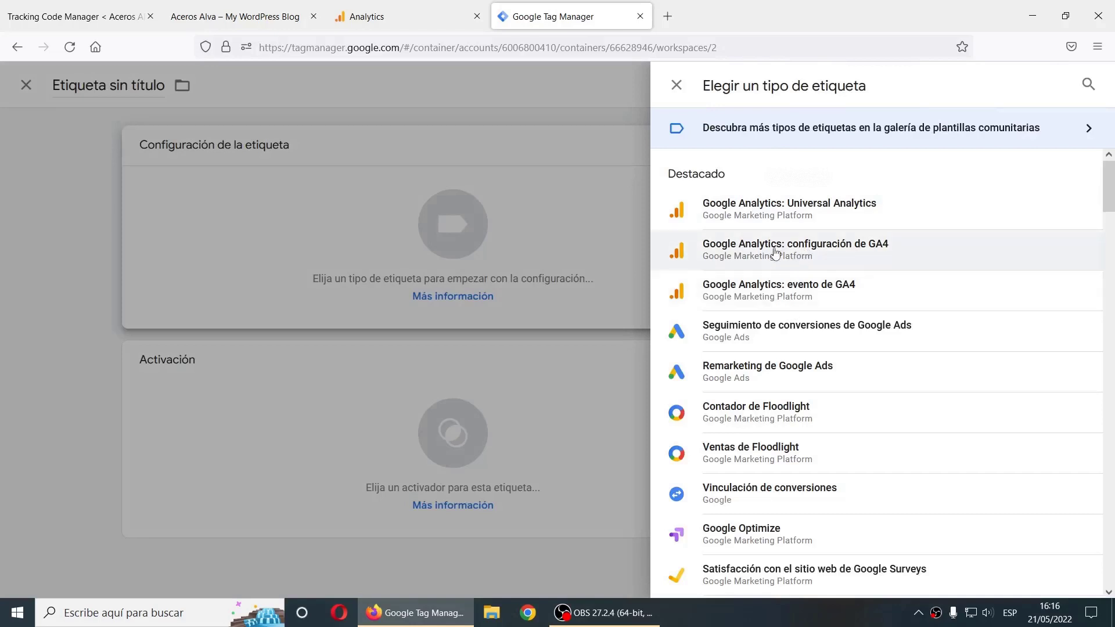
{"action": "left_click", "coordinate": [869, 250]}
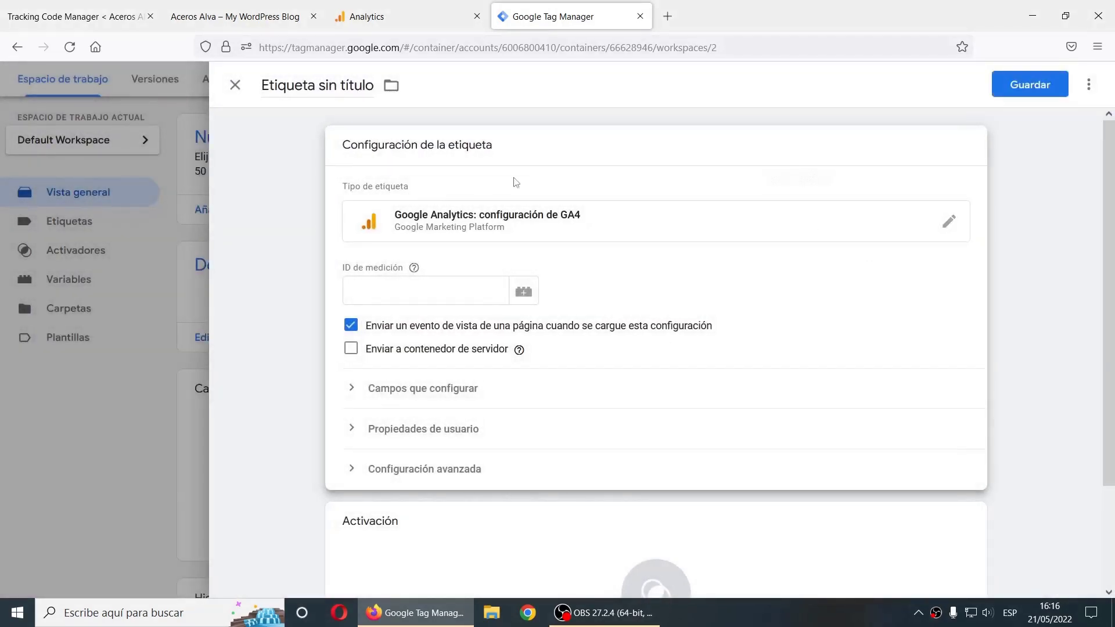
- Copy the measurement ID from the web stream details in Analytics and paste it into the new tag's measurement ID in Tag Manager
{"action": "left_click", "coordinate": [379, 6]}
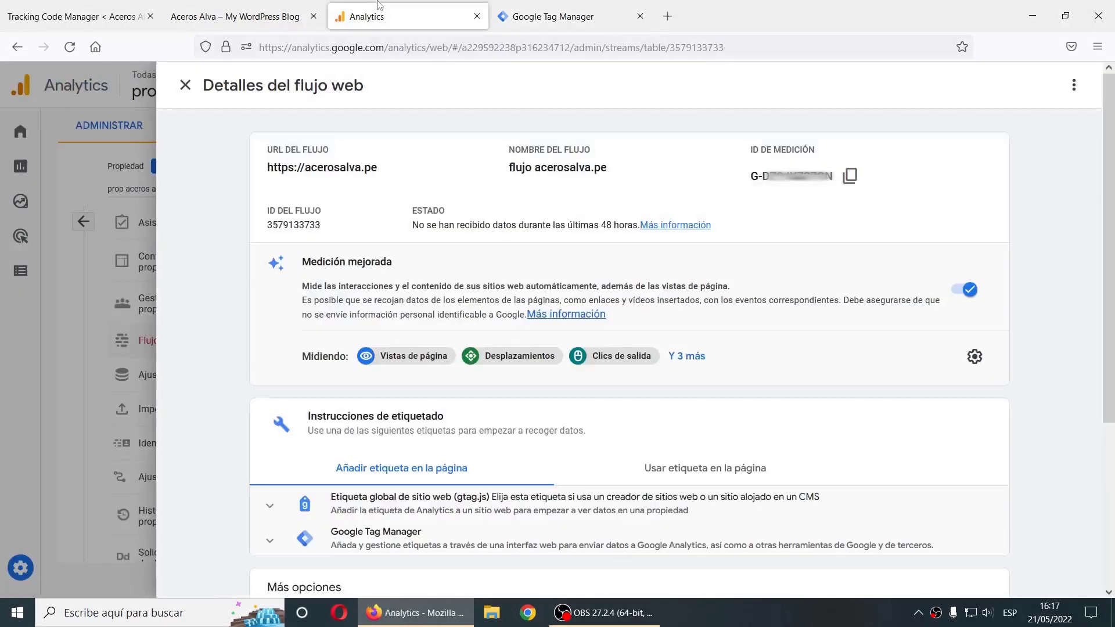
{"action": "left_click", "coordinate": [849, 176]}
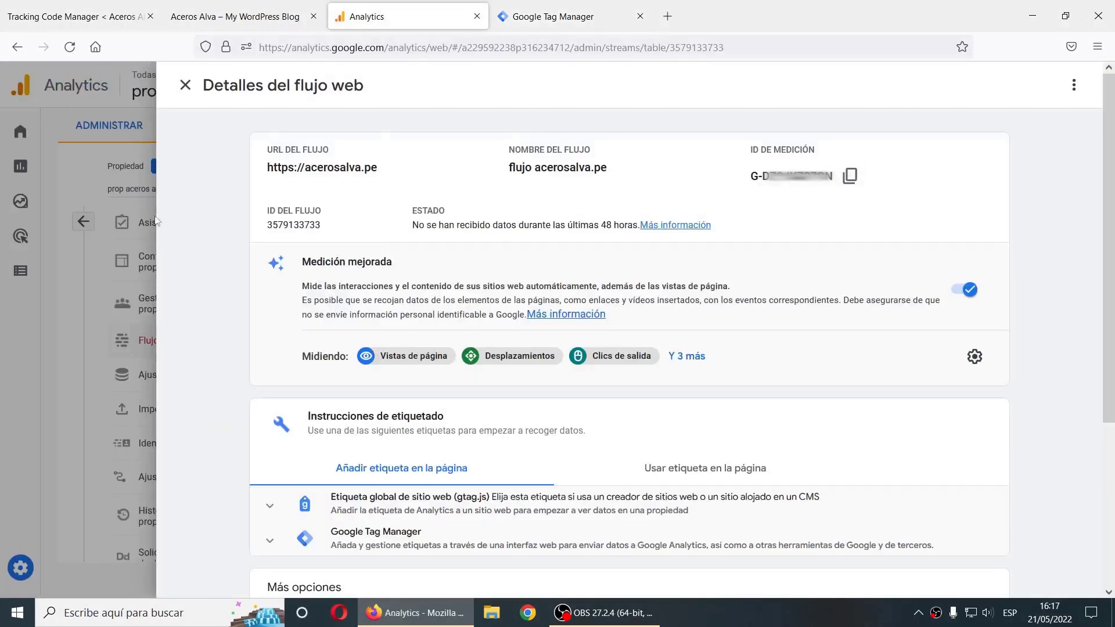
{"action": "left_click", "coordinate": [850, 176]}
{"action": "left_click", "coordinate": [557, 16]}
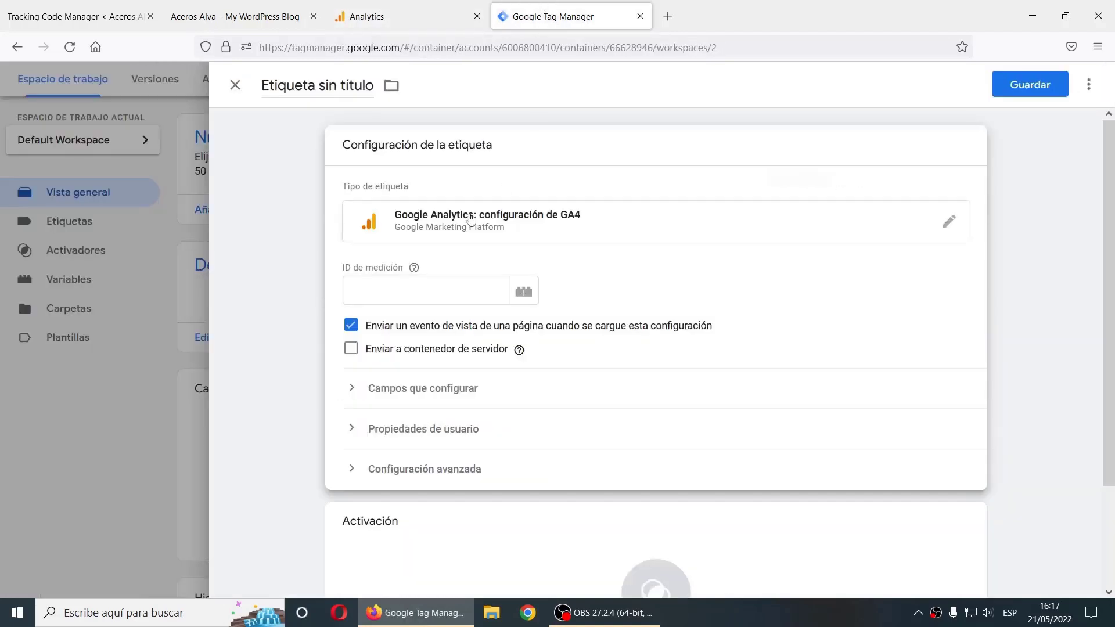
{"action": "right_click", "coordinate": [425, 285]}
{"action": "left_click", "coordinate": [490, 393]}
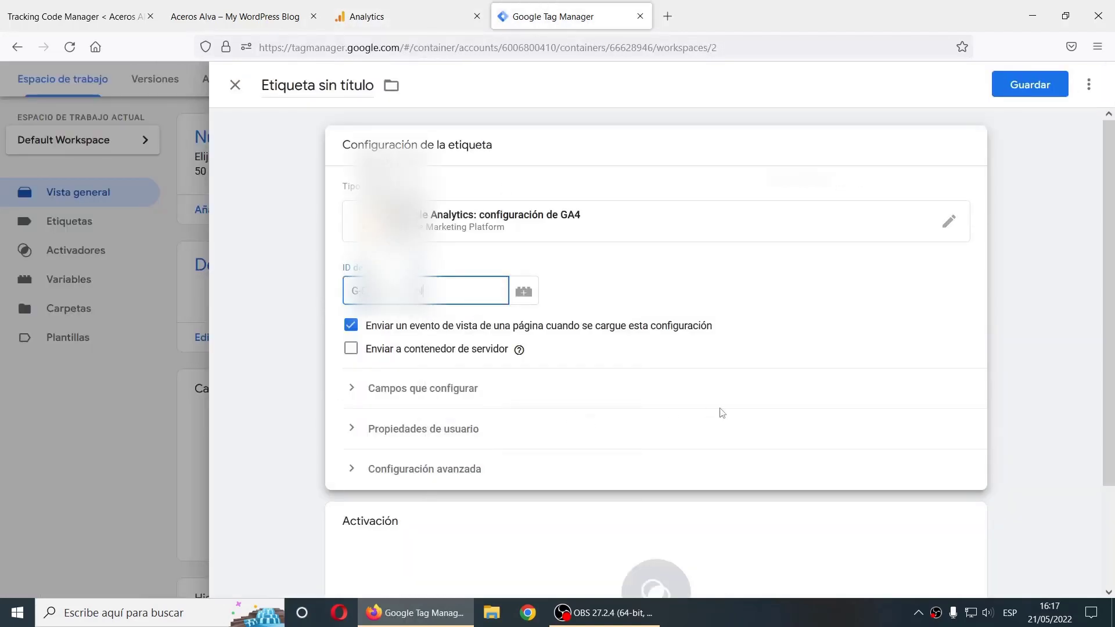
- Add the All Pages, Consent Initialization - All Pages and Initialization - All Pages triggers to the GA4 tag
{"action": "scroll", "coordinate": [722, 412], "scroll_direction": "down", "scroll_amount": 2}
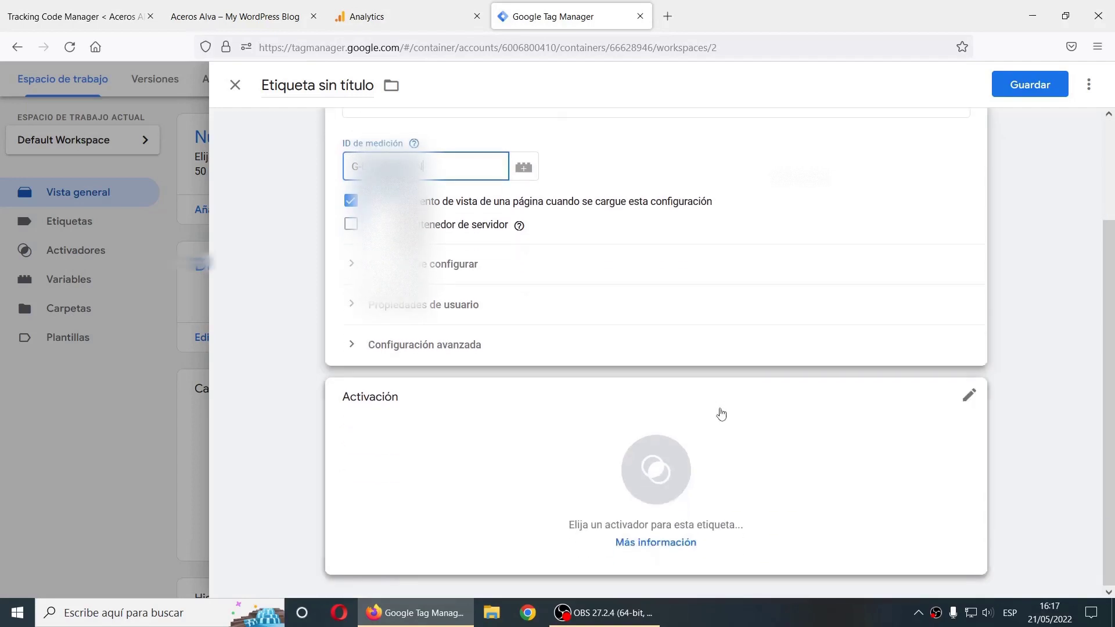
{"action": "left_click", "coordinate": [754, 455]}
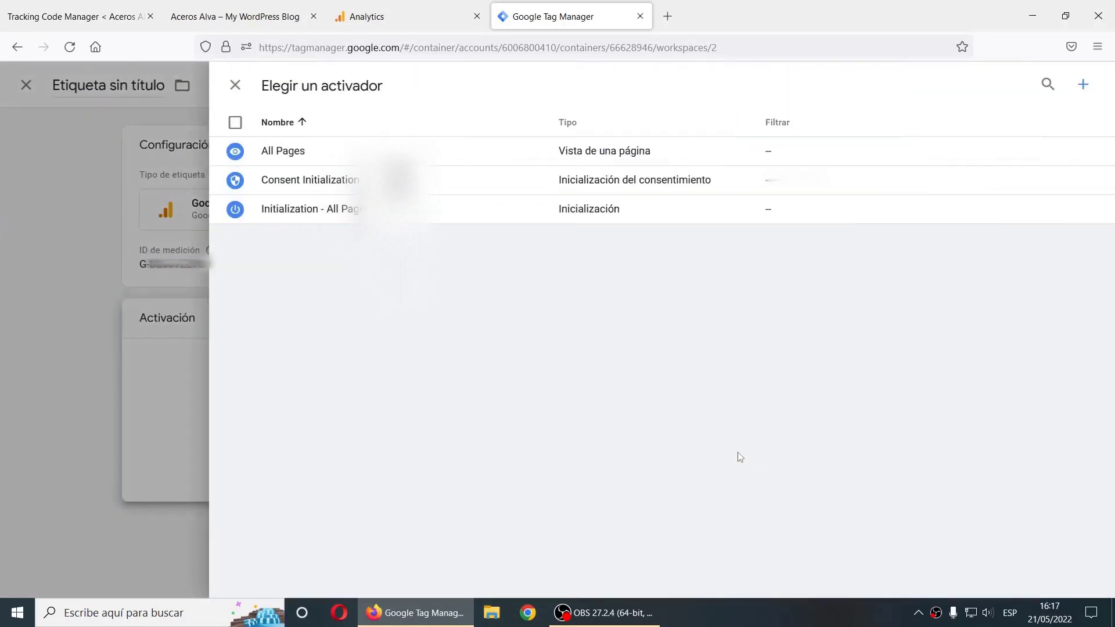
{"action": "left_click", "coordinate": [236, 122]}
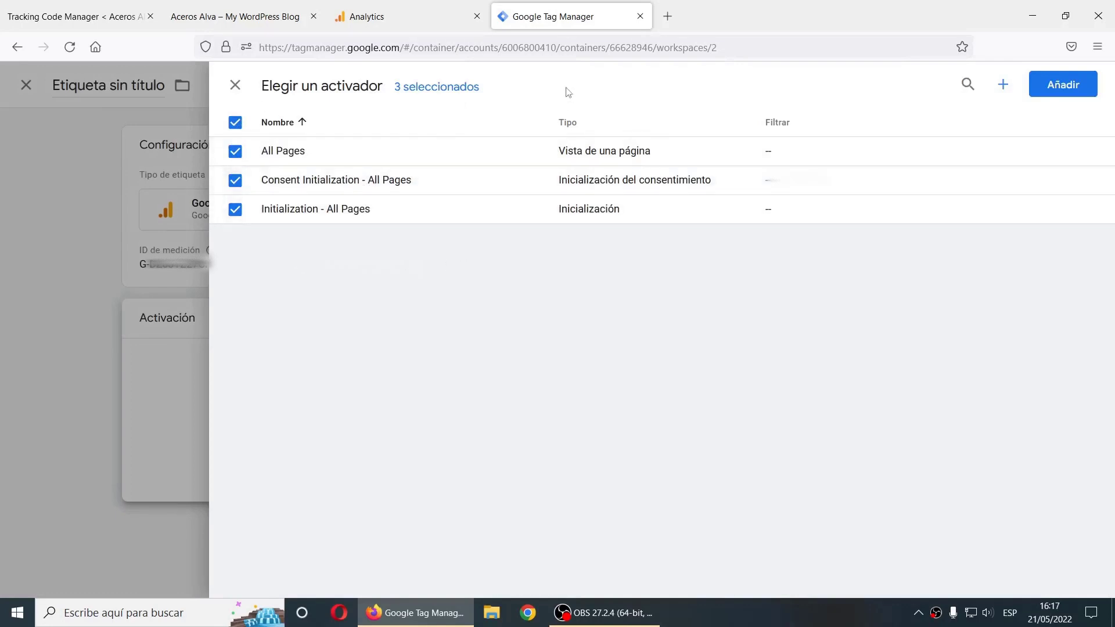
{"action": "left_click", "coordinate": [1075, 96]}
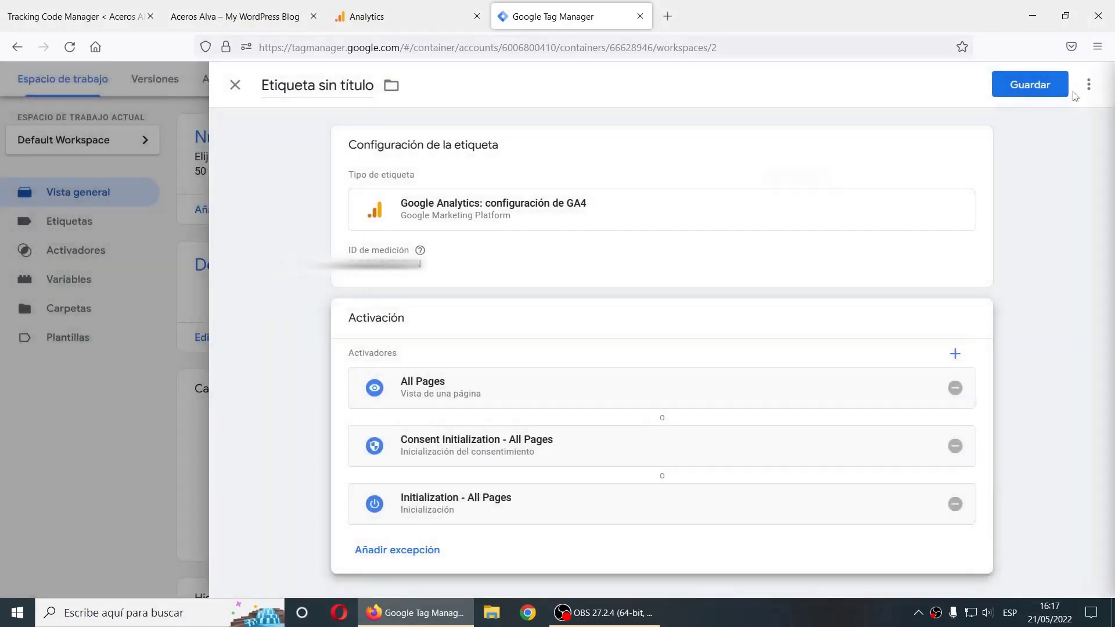
- Save the tag under the name Google Analytics configuración de GA4
{"action": "left_click", "coordinate": [1037, 86]}
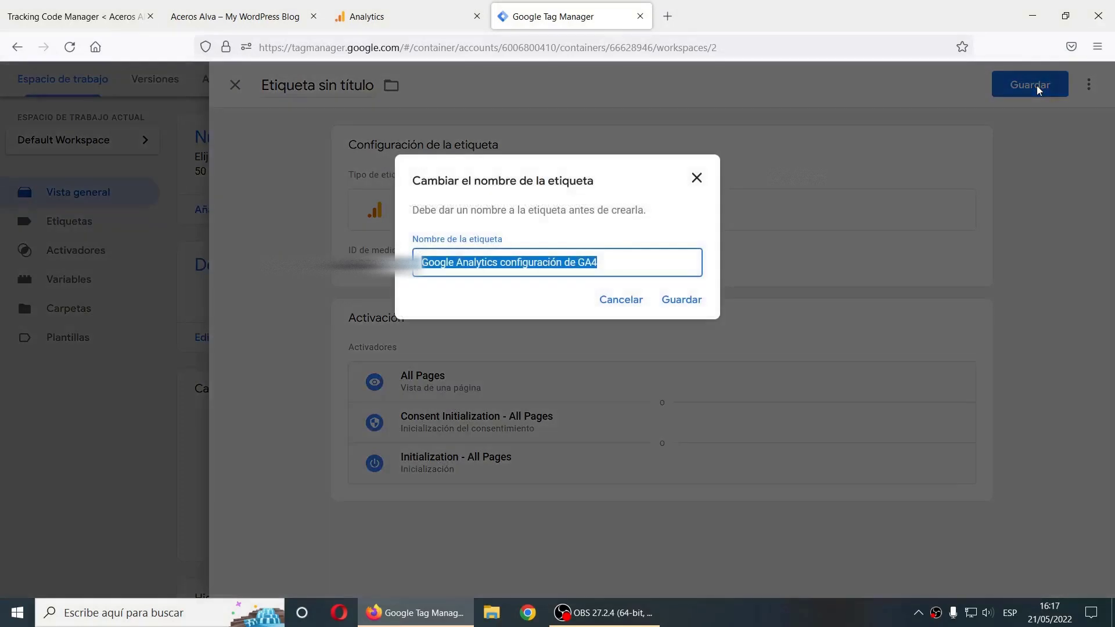
{"action": "left_click", "coordinate": [629, 274]}
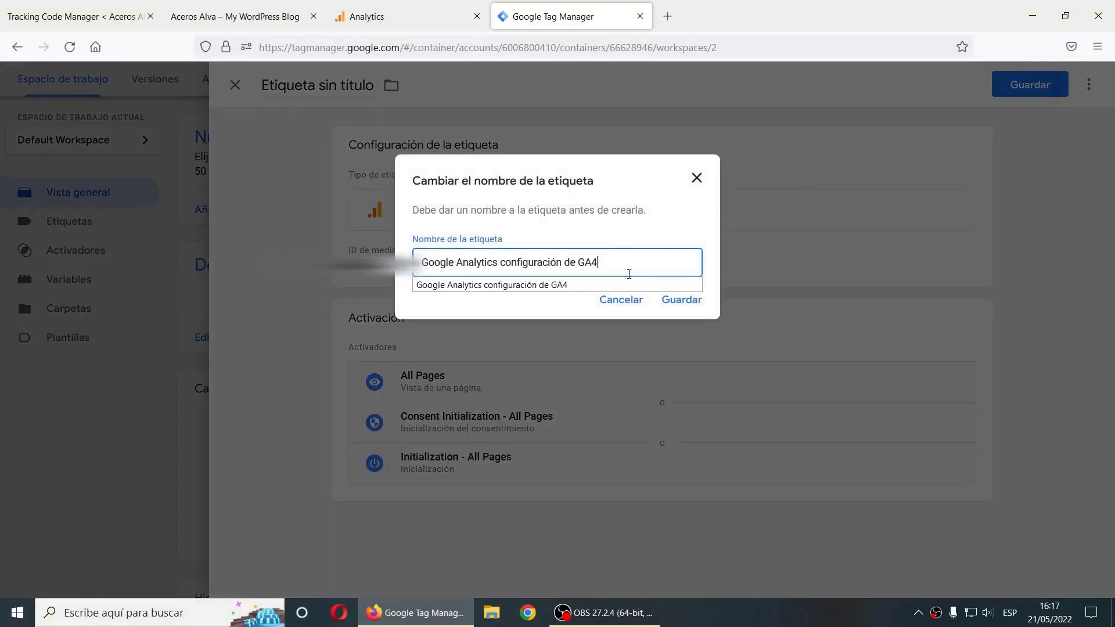
{"action": "triple_click", "coordinate": [623, 258]}
{"action": "left_click", "coordinate": [690, 304]}
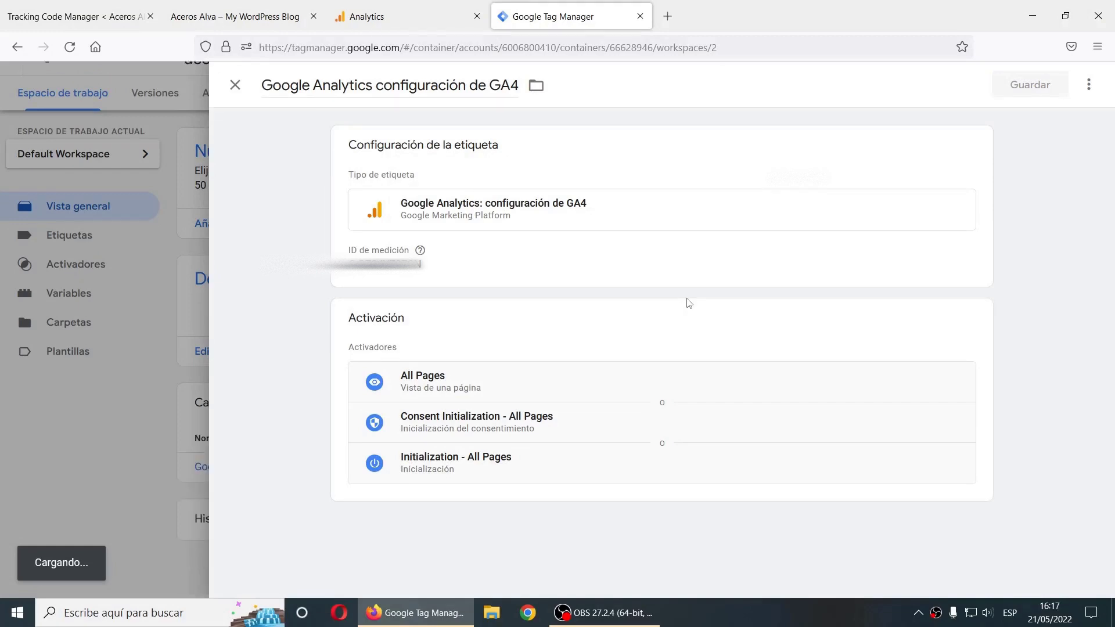
- Submit the workspace changes and publish them to the Live environment without a version name or description
{"action": "scroll", "coordinate": [982, 320], "scroll_direction": "up", "scroll_amount": 1}
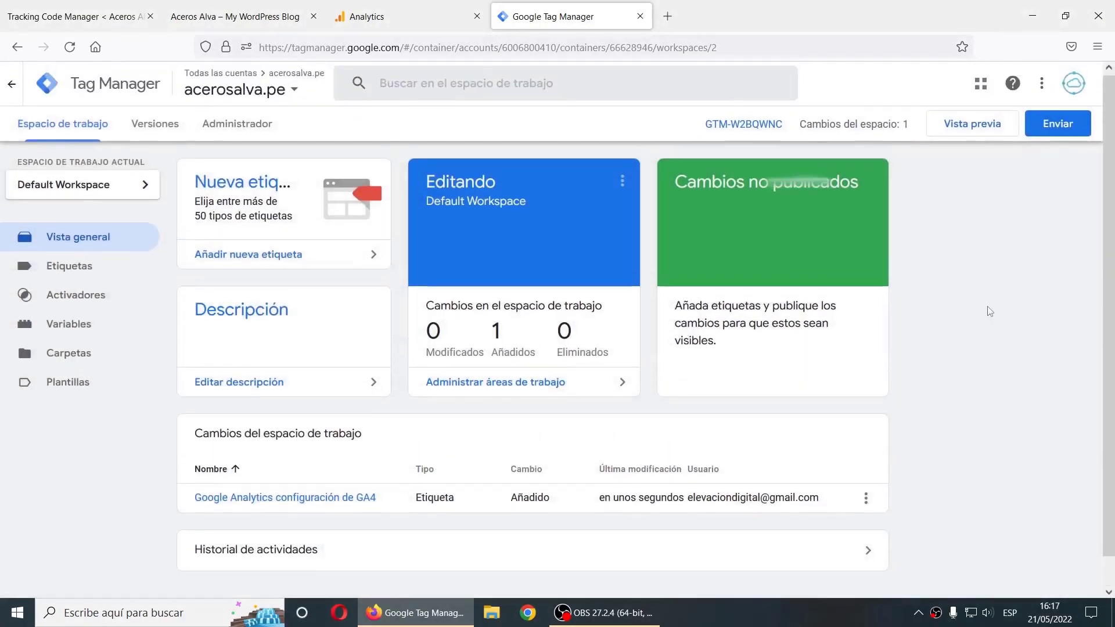
{"action": "left_click", "coordinate": [1052, 123]}
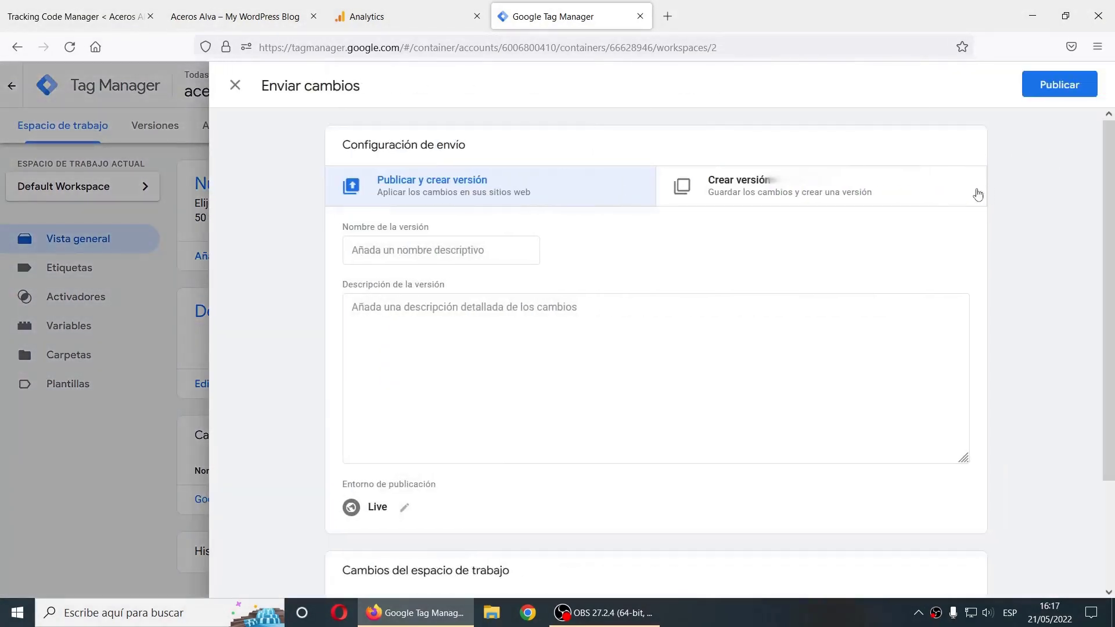
{"action": "left_click", "coordinate": [1058, 86]}
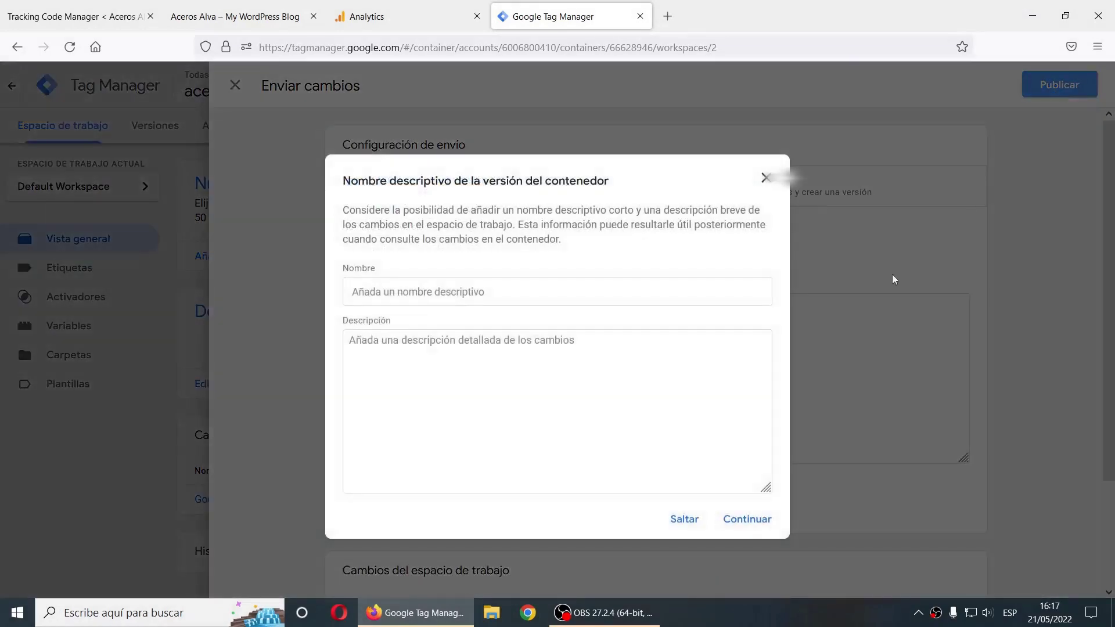
{"action": "left_click", "coordinate": [741, 519]}
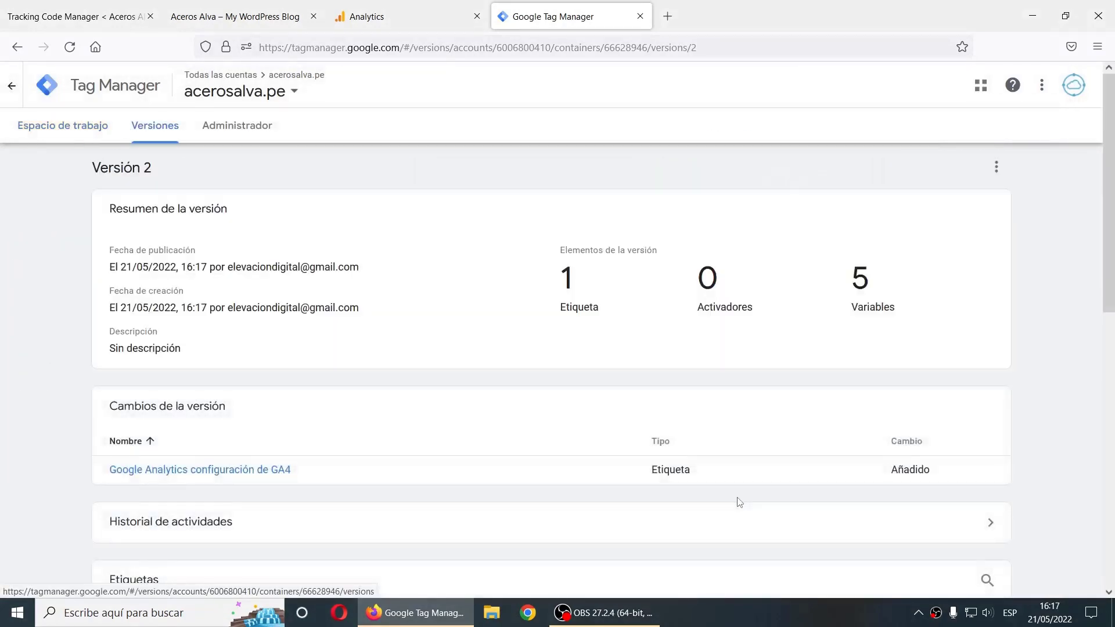
- Review the published version's summary and changes, and return to the workspace overview to examine it
{"action": "scroll", "coordinate": [545, 418], "scroll_direction": "down", "scroll_amount": 4}
{"action": "scroll", "coordinate": [544, 418], "scroll_direction": "up", "scroll_amount": 4}
{"action": "scroll", "coordinate": [653, 444], "scroll_direction": "down", "scroll_amount": 8}
{"action": "scroll", "coordinate": [658, 452], "scroll_direction": "up", "scroll_amount": 8}
{"action": "left_click", "coordinate": [50, 131]}
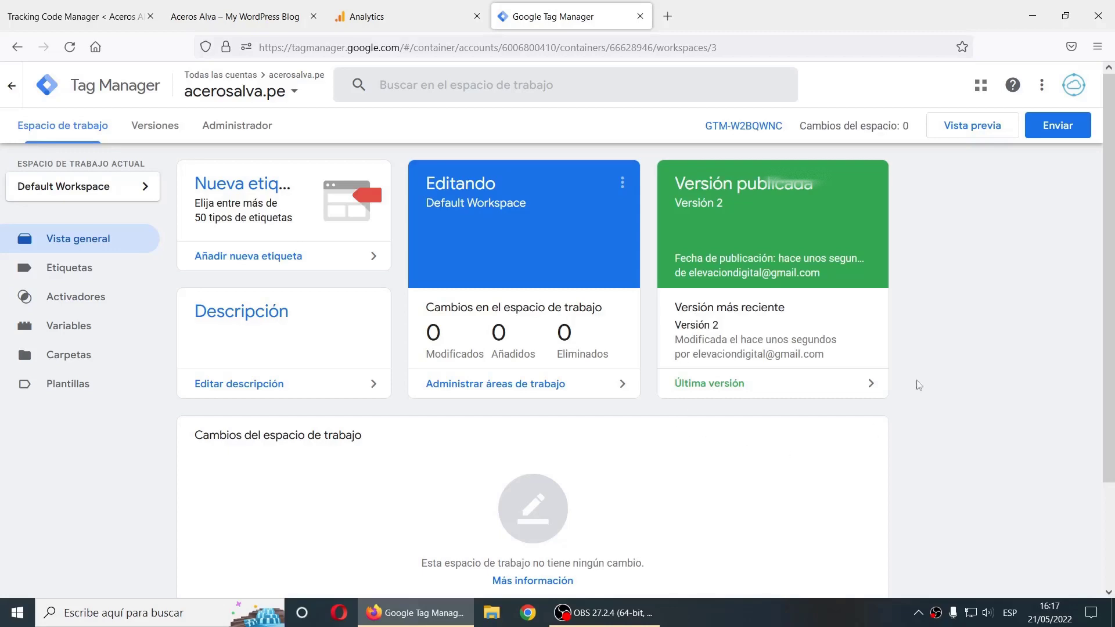
{"action": "scroll", "coordinate": [603, 241], "scroll_direction": "down", "scroll_amount": 3}
{"action": "scroll", "coordinate": [846, 474], "scroll_direction": "up", "scroll_amount": 3}
- Open the container's preview mode and copy the website address from the open Aceros Alva page
{"action": "left_click", "coordinate": [972, 138]}
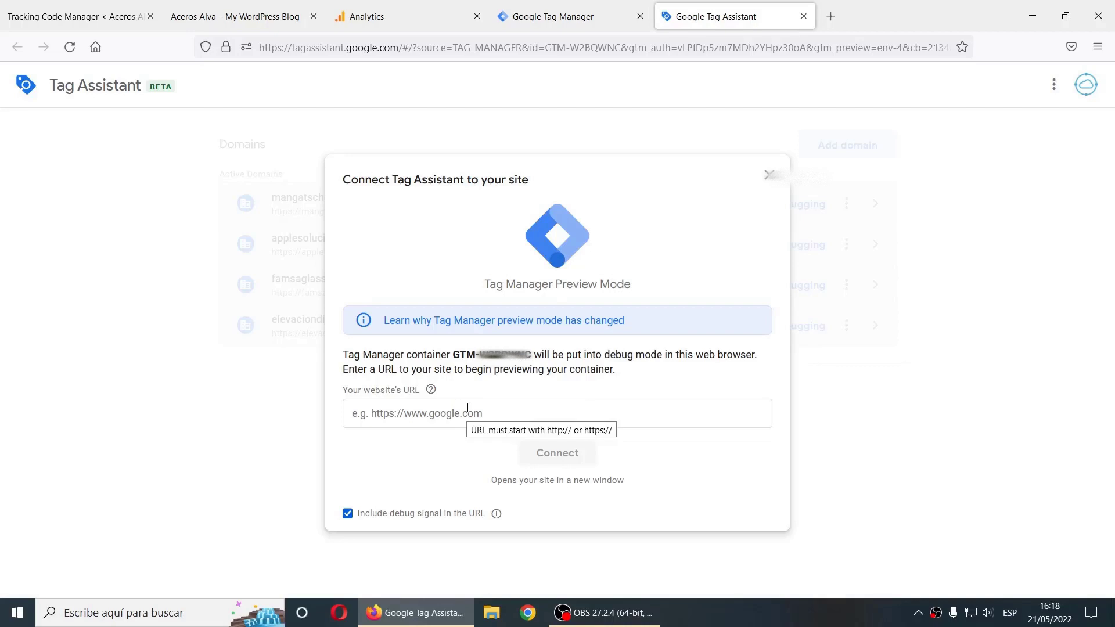
{"action": "left_click", "coordinate": [235, 16]}
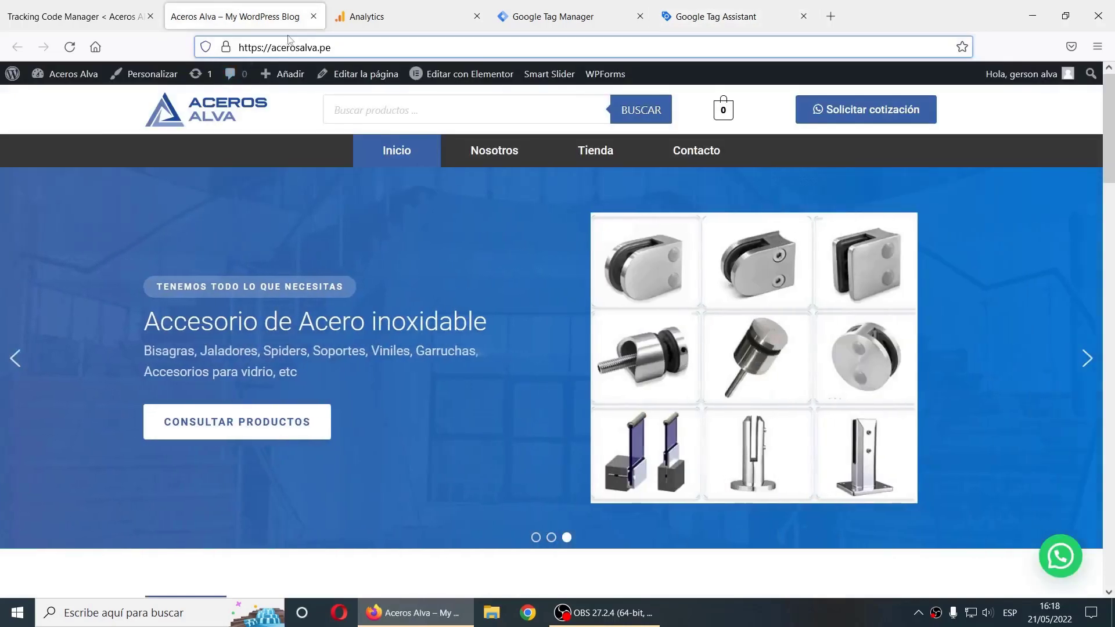
{"action": "left_click", "coordinate": [323, 47]}
{"action": "right_click", "coordinate": [323, 46]}
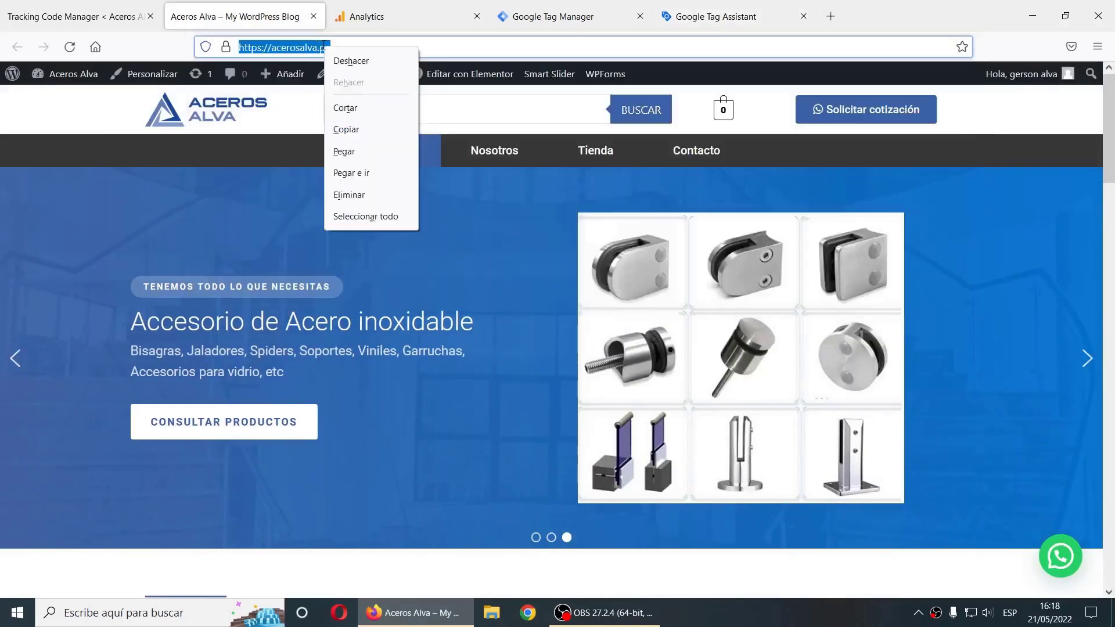
{"action": "left_click", "coordinate": [367, 135]}
{"action": "left_click", "coordinate": [797, 6]}
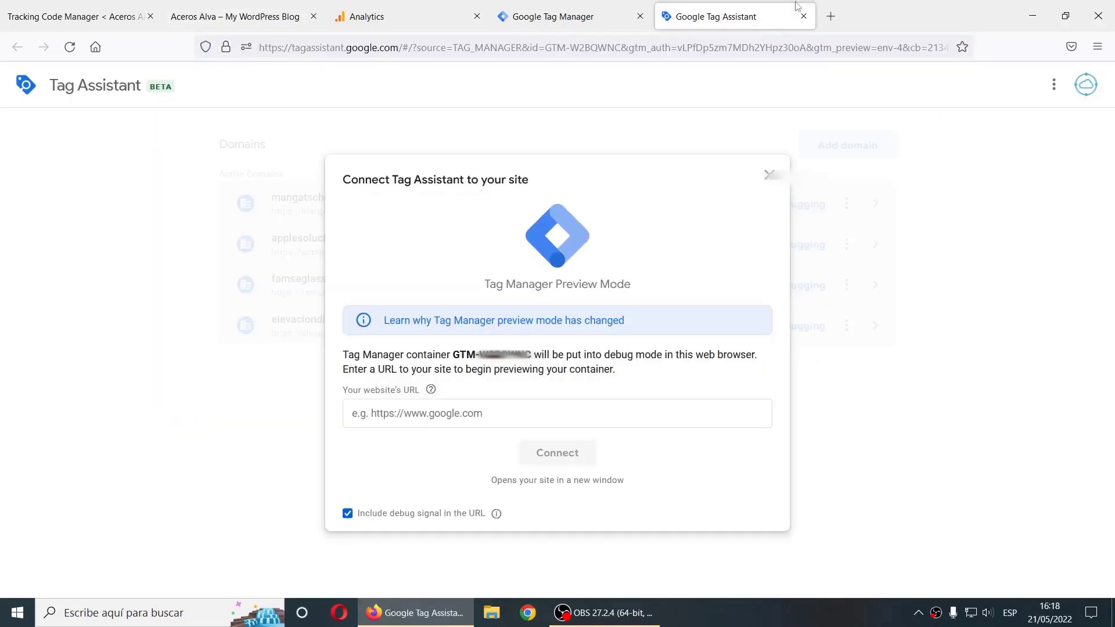
{"action": "left_click", "coordinate": [502, 406]}
{"action": "right_click", "coordinate": [493, 411]}
{"action": "left_click", "coordinate": [553, 284]}
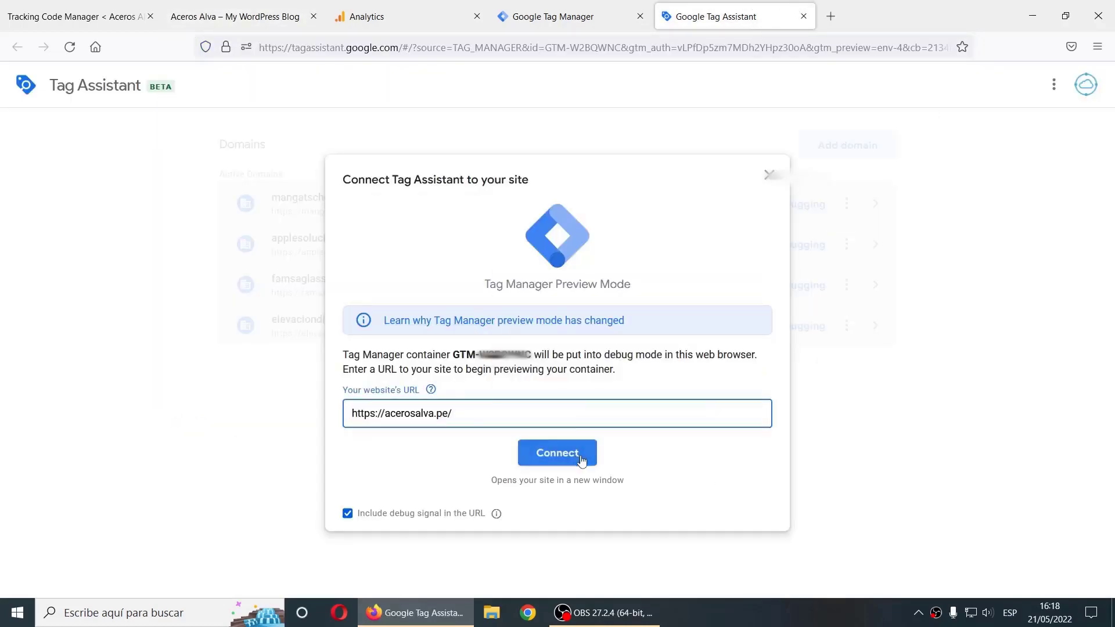
{"action": "left_click", "coordinate": [581, 459]}
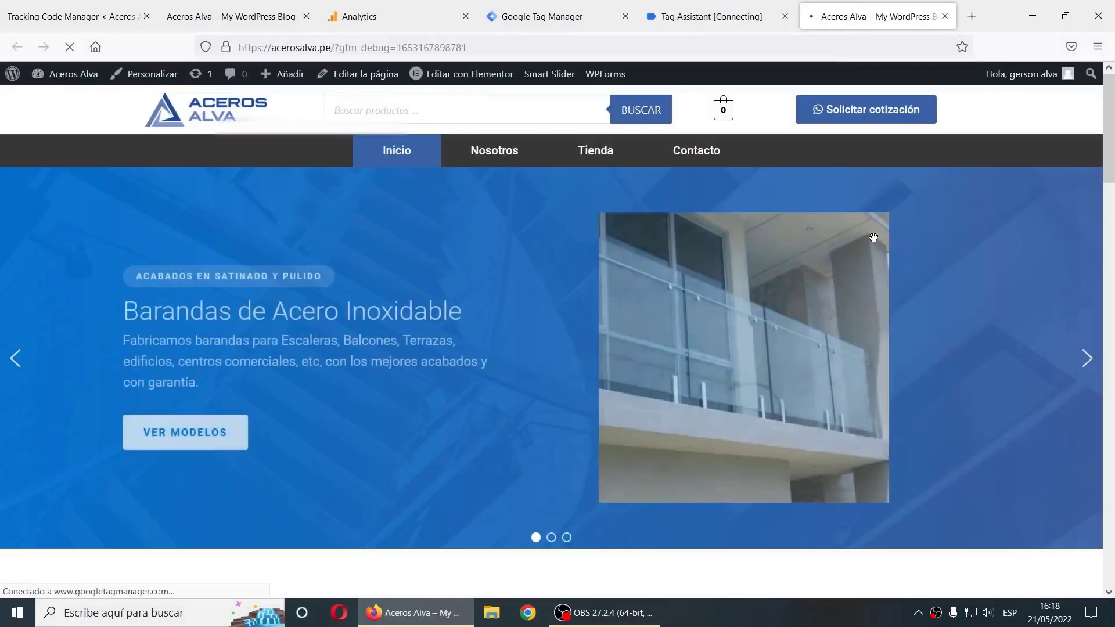
{"action": "left_click", "coordinate": [720, 16]}
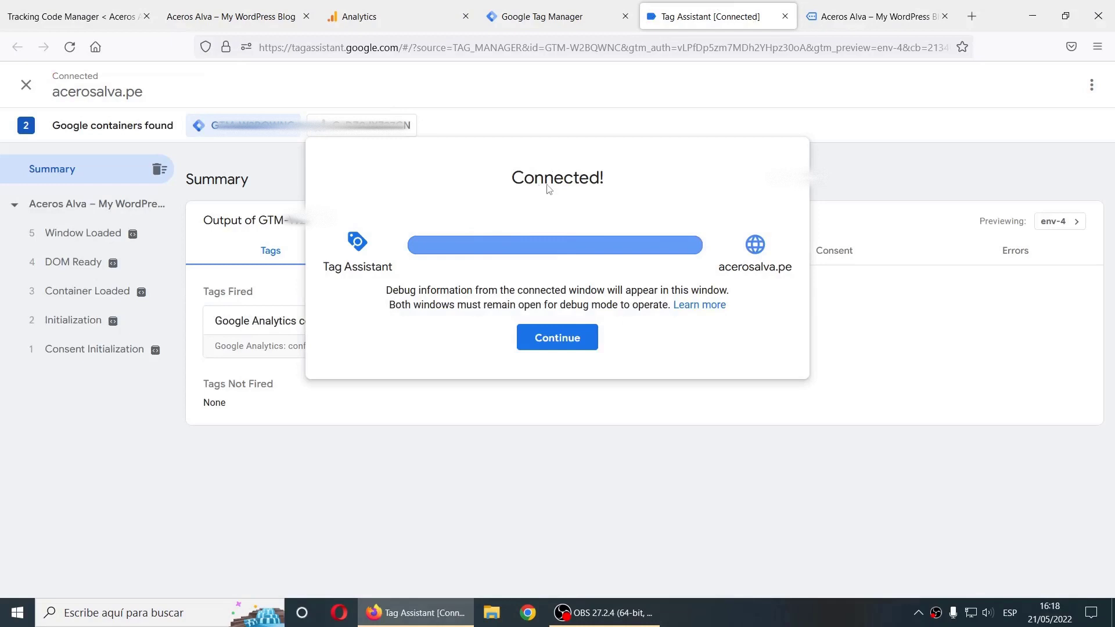
{"action": "left_click", "coordinate": [573, 343]}
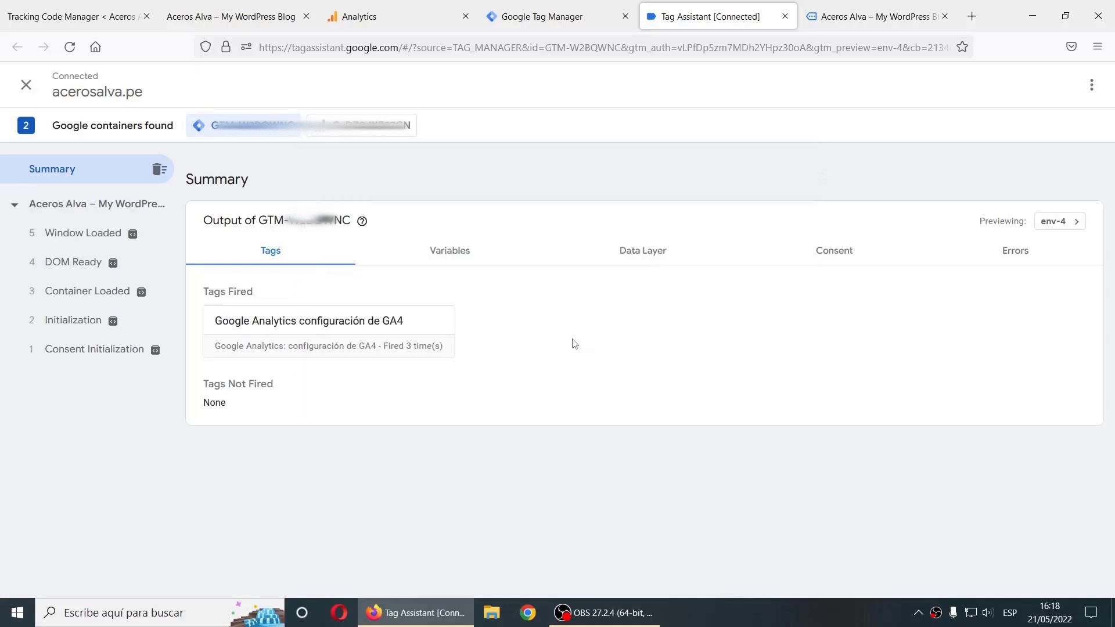
- Scroll the connected Aceros Alva home page down to its footer and check the scroll events recorded in Tag Assistant
{"action": "left_click", "coordinate": [871, 16]}
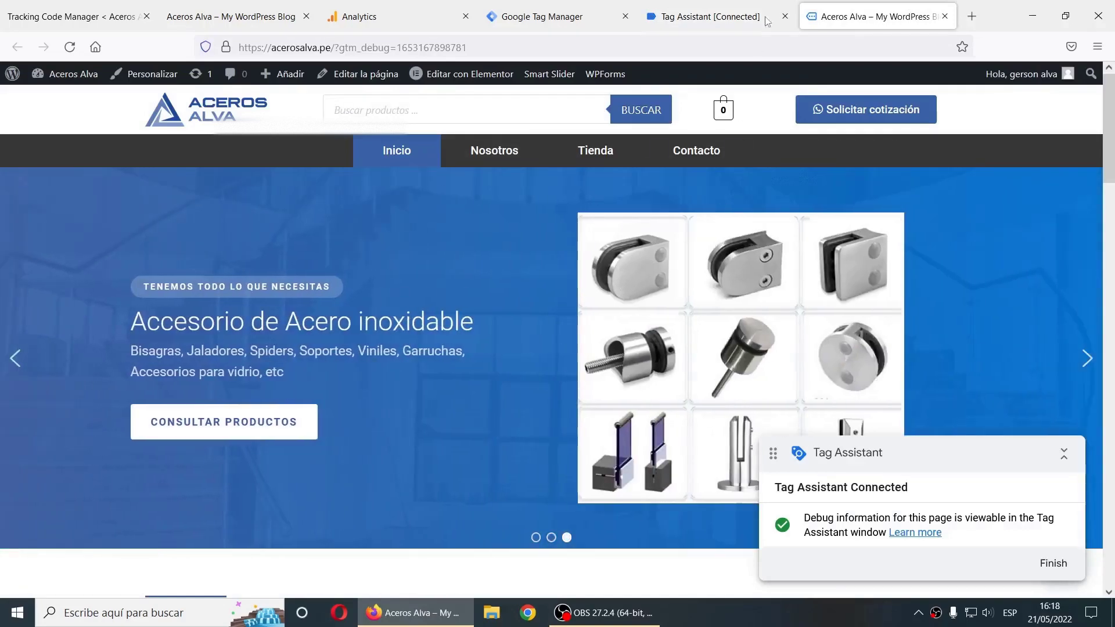
{"action": "left_click", "coordinate": [710, 16]}
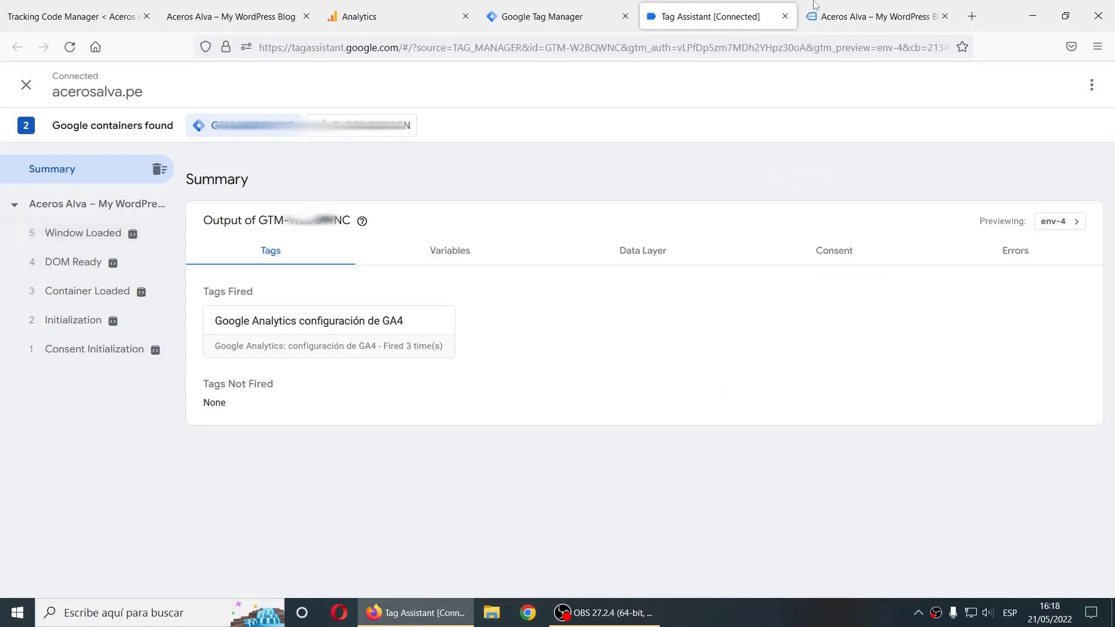
{"action": "left_click", "coordinate": [865, 5]}
{"action": "left_click_drag", "start_coordinate": [1109, 128], "coordinate": [1113, 551]}
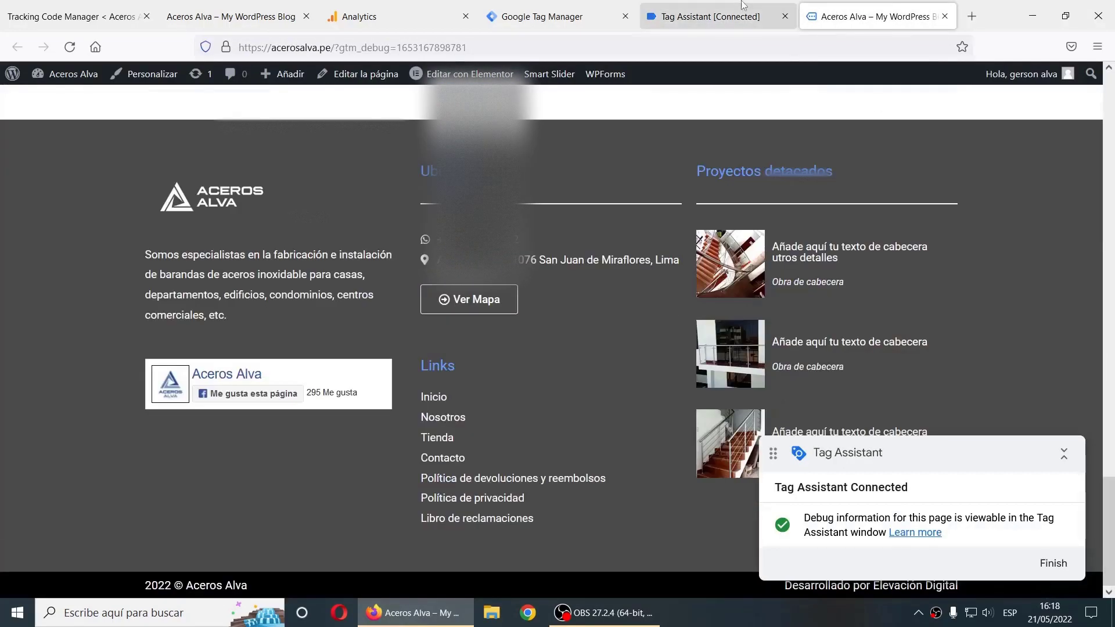
{"action": "left_click", "coordinate": [726, 16]}
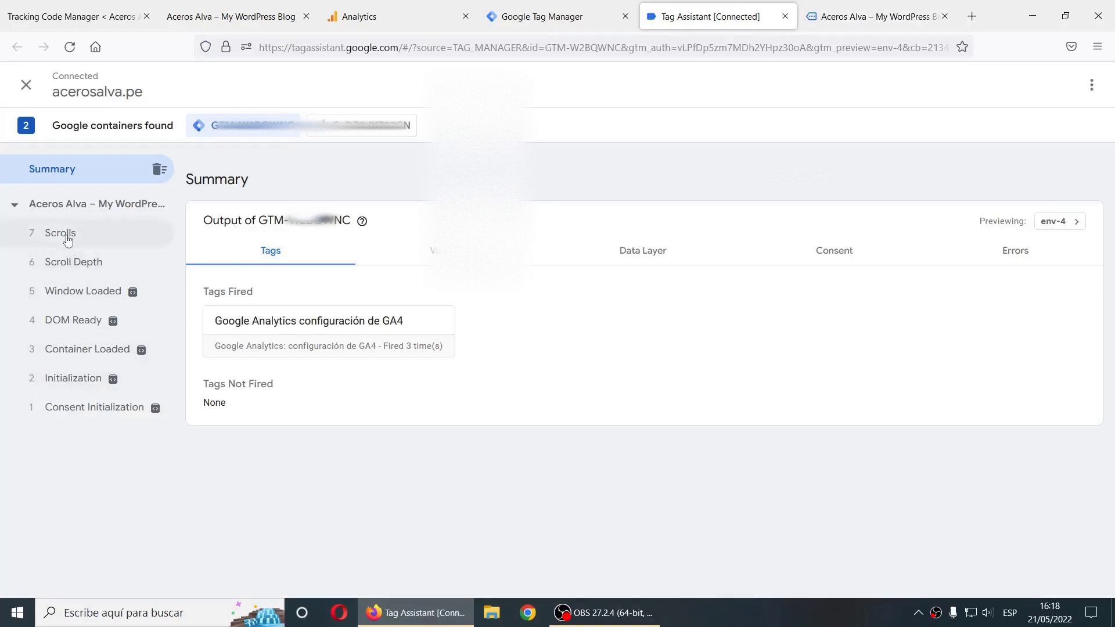
- Open the Tienda page from the site's footer links, check its events in Tag Assistant, and return to the store page
{"action": "left_click", "coordinate": [865, 7]}
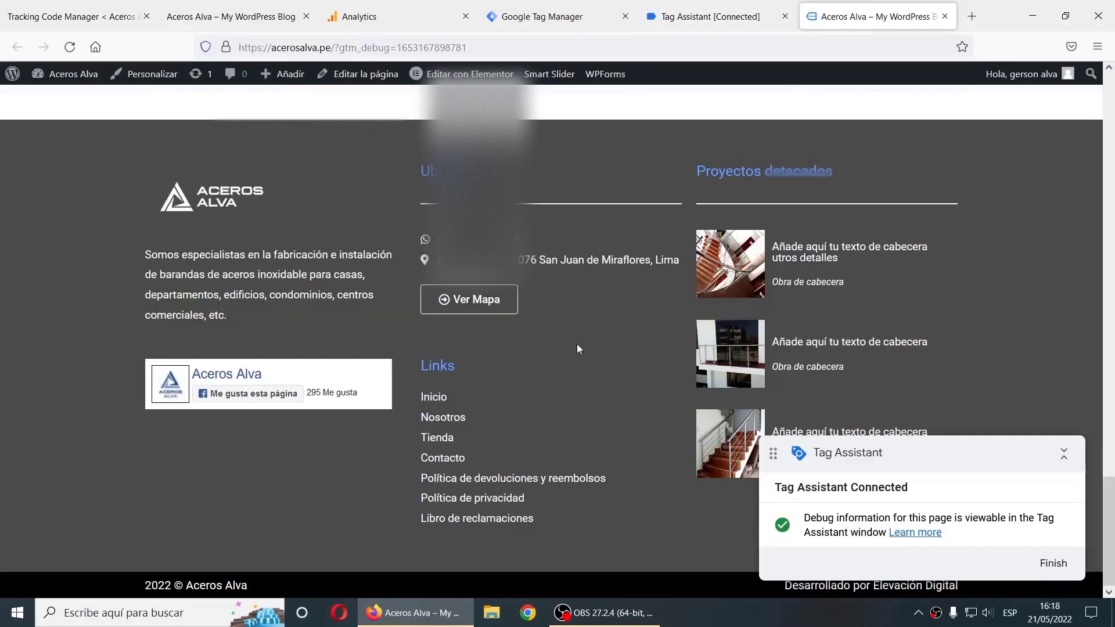
{"action": "left_click", "coordinate": [443, 444]}
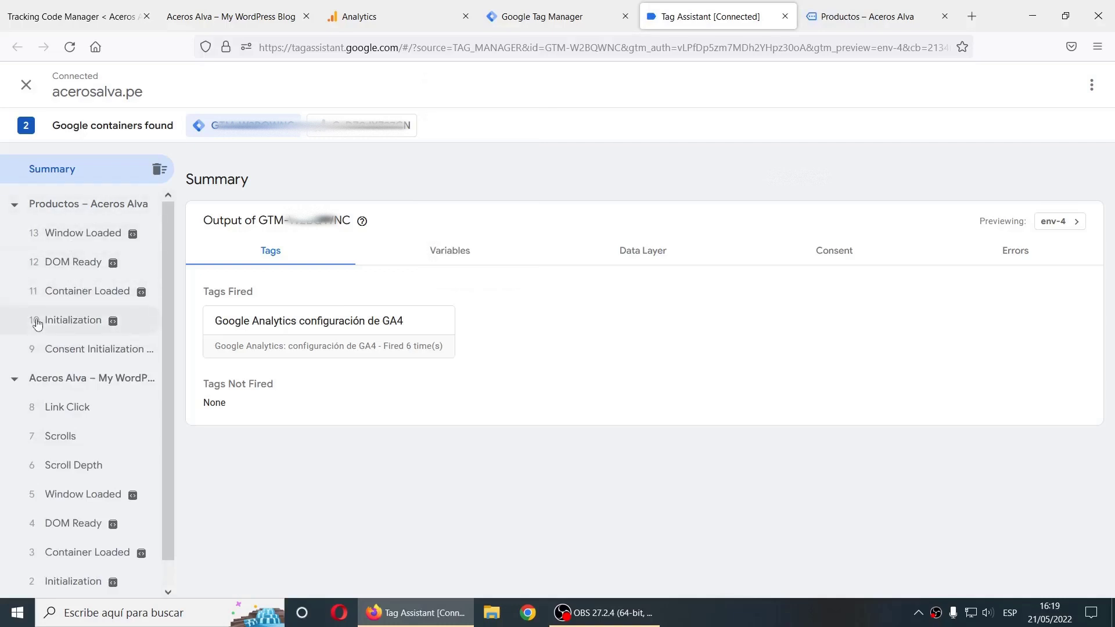
{"action": "left_click", "coordinate": [871, 16]}
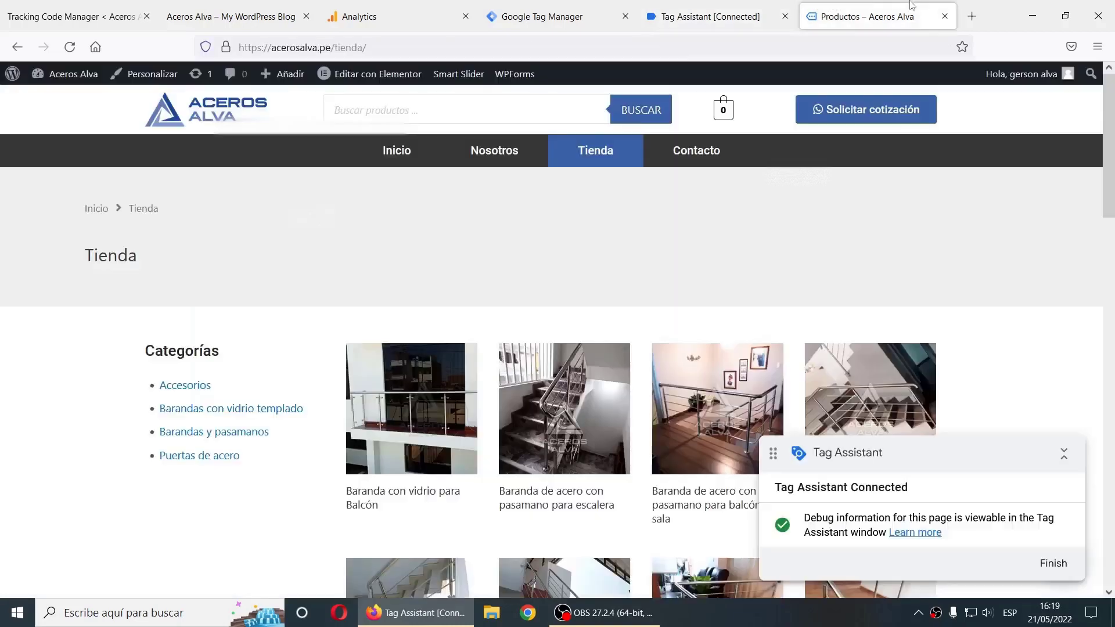
- Open the product "Baranda de acero con pasamano para balcón de sala", look through its page, and check its events in Tag Assistant
{"action": "scroll", "coordinate": [660, 292], "scroll_direction": "down", "scroll_amount": 4}
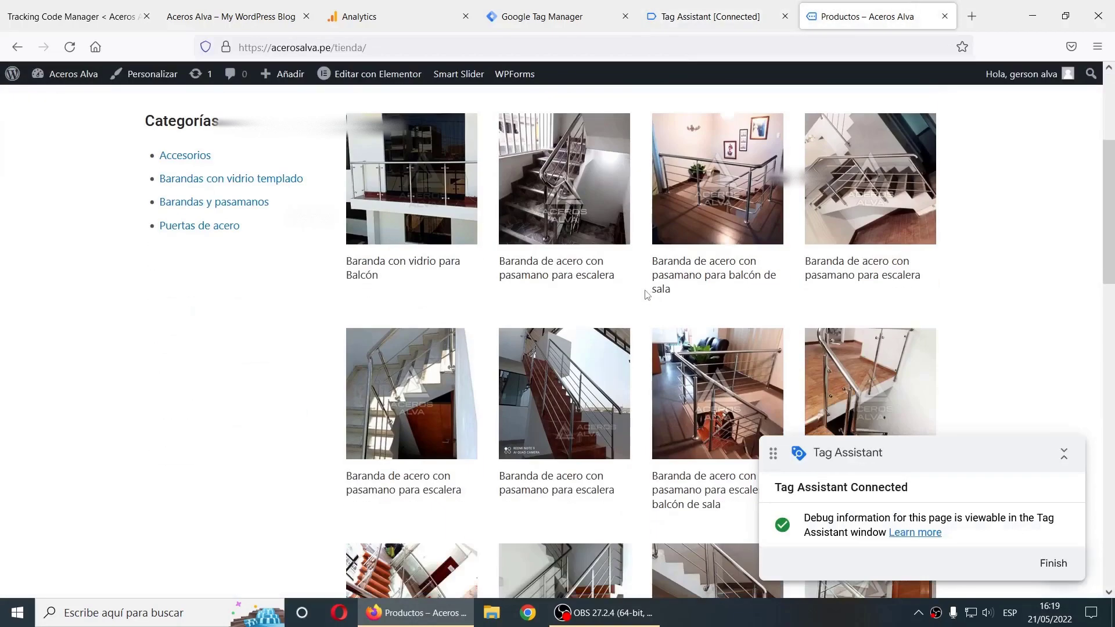
{"action": "left_click", "coordinate": [713, 196]}
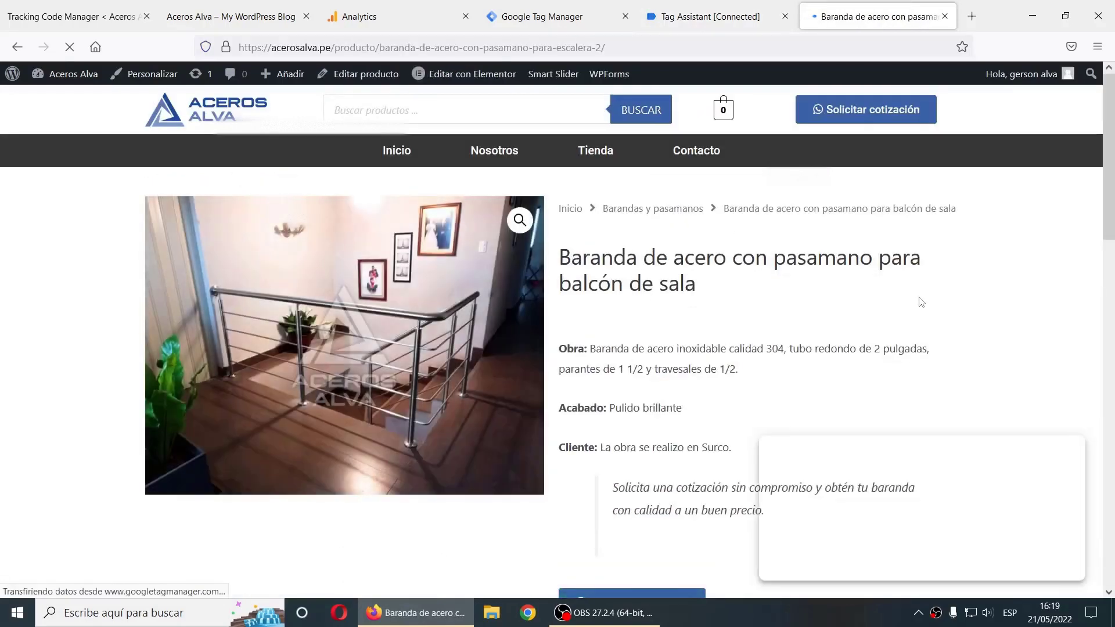
{"action": "scroll", "coordinate": [642, 318], "scroll_direction": "down", "scroll_amount": 6}
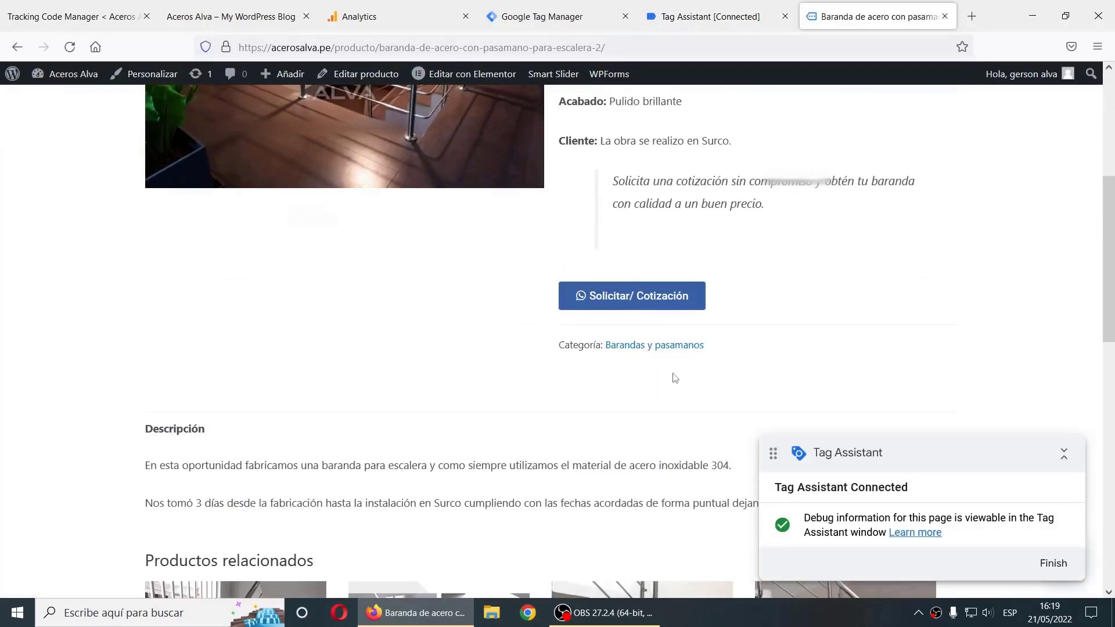
{"action": "scroll", "coordinate": [673, 378], "scroll_direction": "up", "scroll_amount": 6}
{"action": "left_click", "coordinate": [713, 16]}
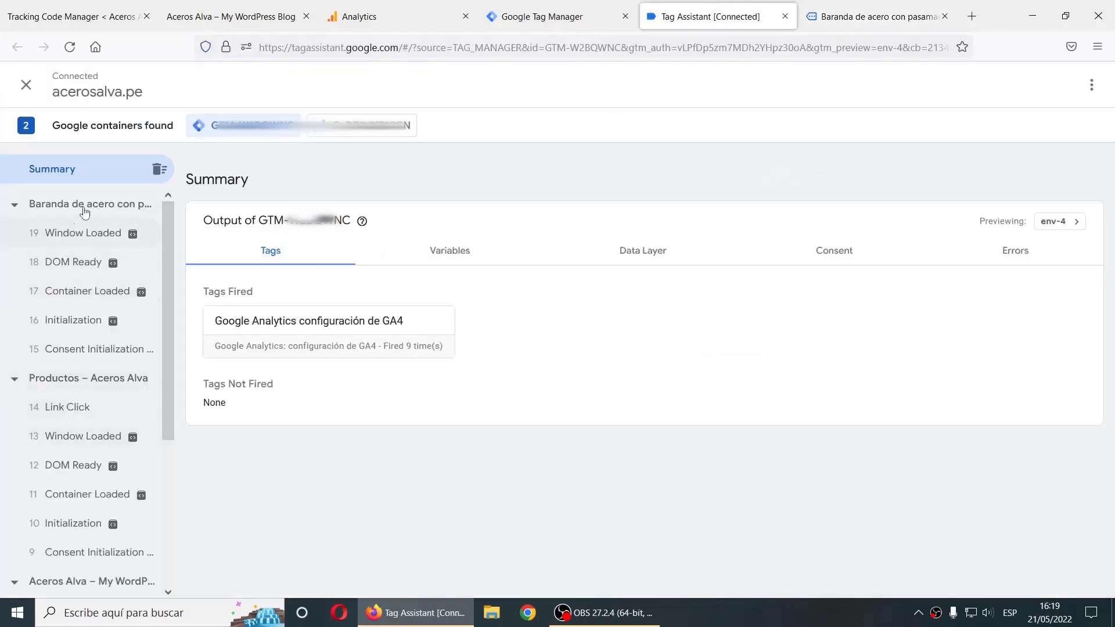
- Test the product's Solicitar/Cotización link, close the WhatsApp page it opens, and check the recorded event in Tag Assistant
{"action": "left_click", "coordinate": [857, 6]}
{"action": "scroll", "coordinate": [639, 407], "scroll_direction": "down", "scroll_amount": 3}
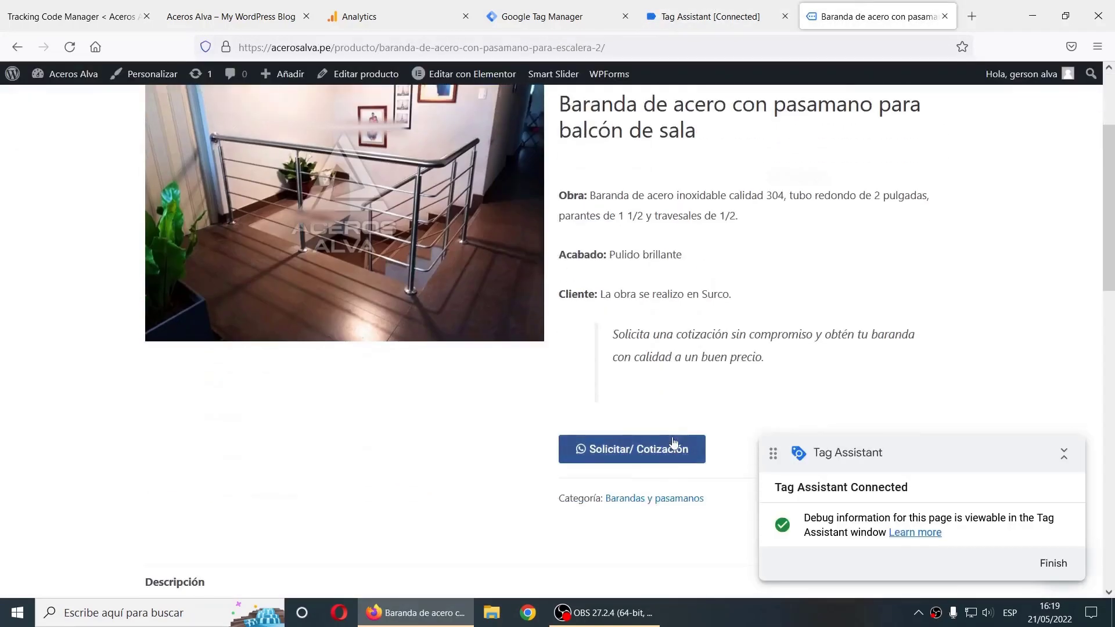
{"action": "left_click", "coordinate": [664, 454]}
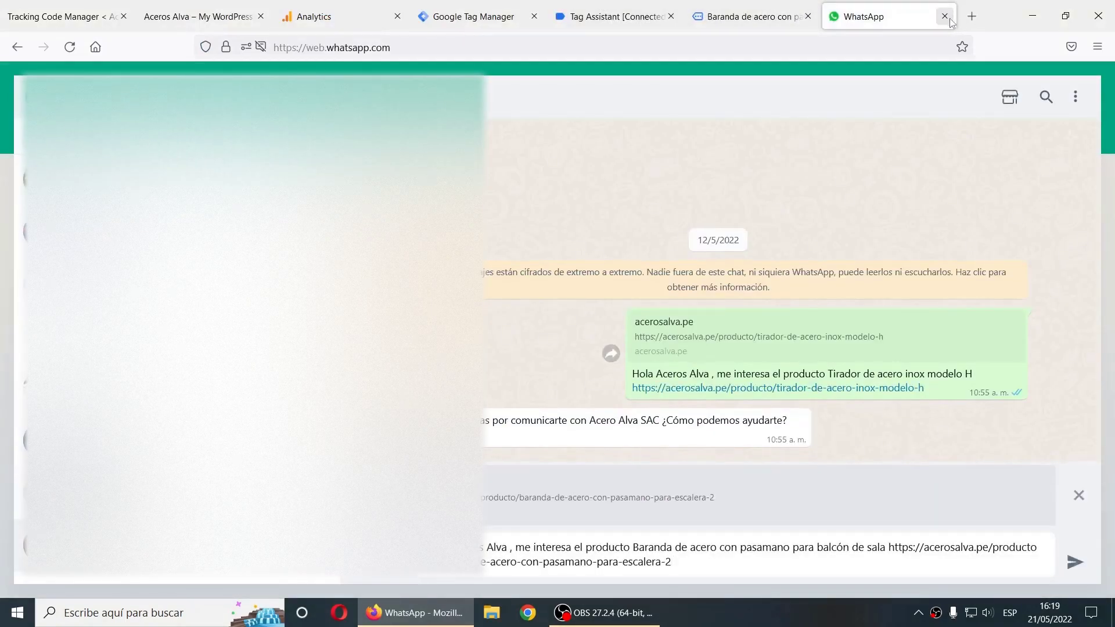
{"action": "left_click", "coordinate": [946, 18]}
{"action": "left_click", "coordinate": [697, 16]}
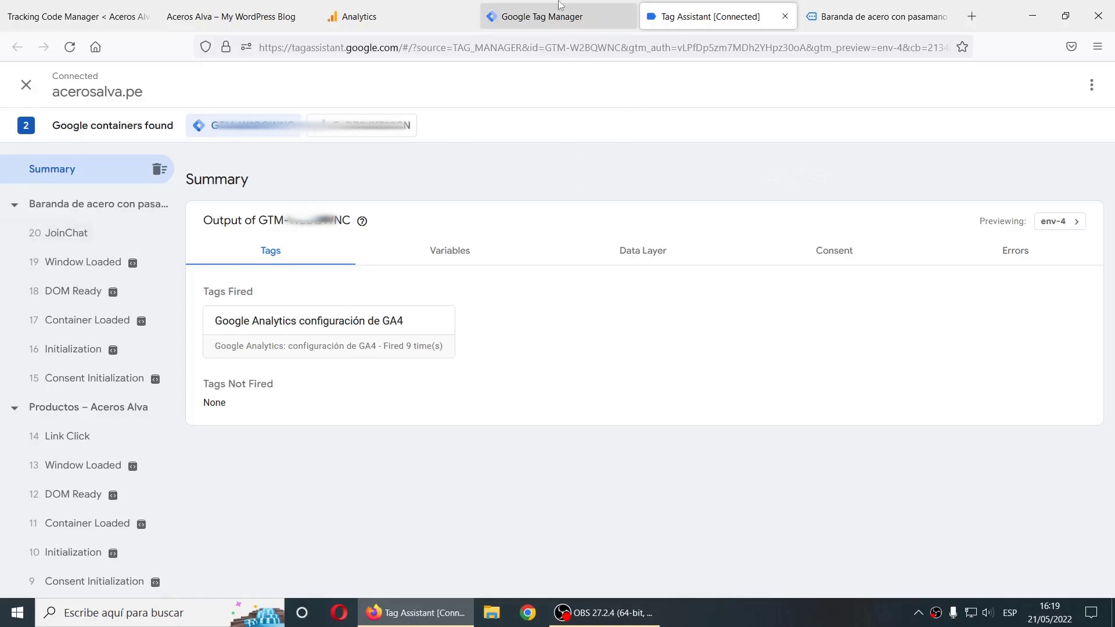
- Leave the web stream details in Analytics and examine the property's home page for users during the last 30 minutes
{"action": "left_click", "coordinate": [356, 6]}
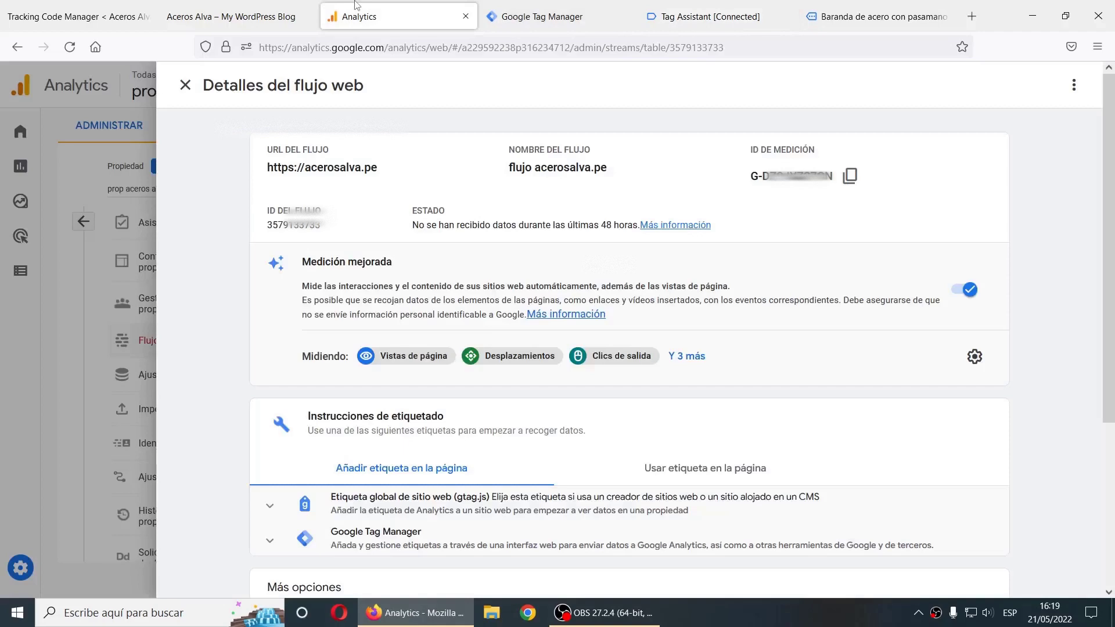
{"action": "left_click", "coordinate": [184, 86]}
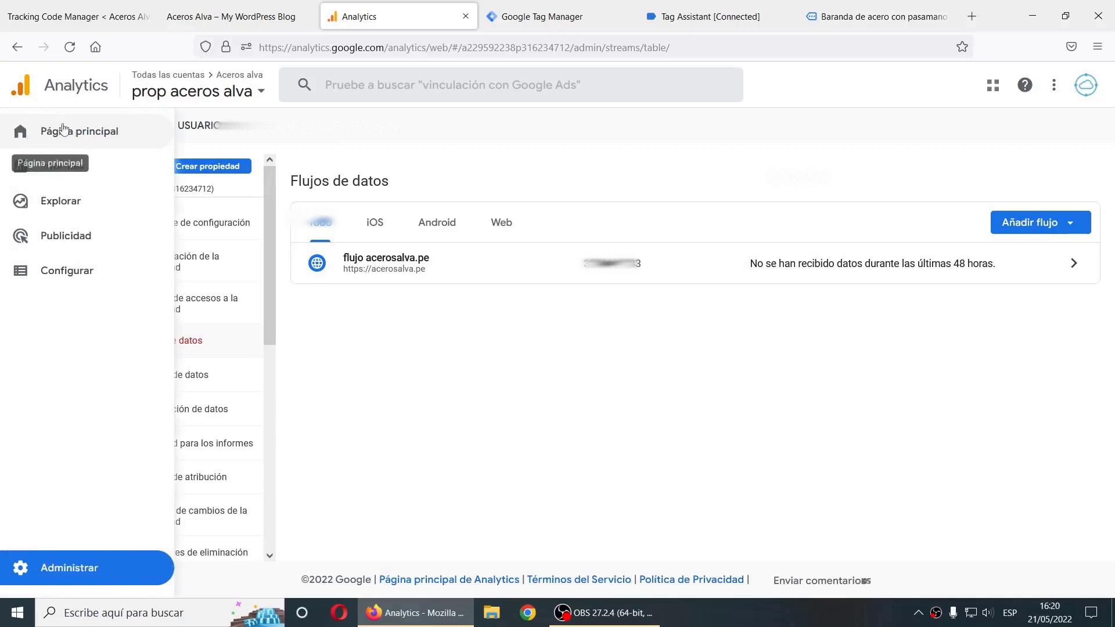
{"action": "left_click", "coordinate": [21, 130]}
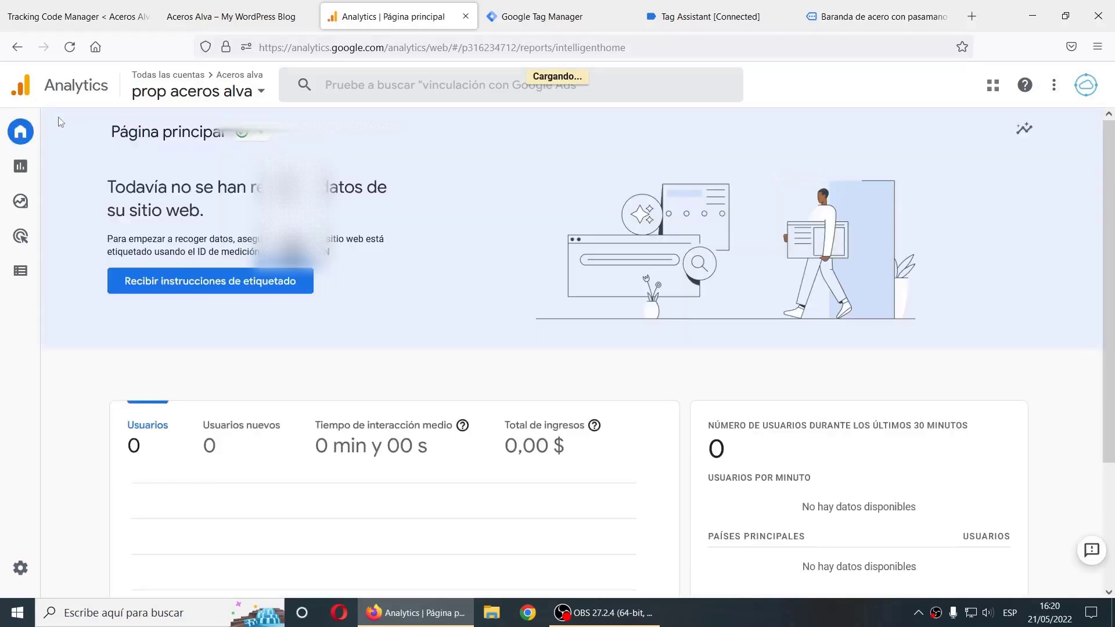
{"action": "scroll", "coordinate": [678, 375], "scroll_direction": "down", "scroll_amount": 2}
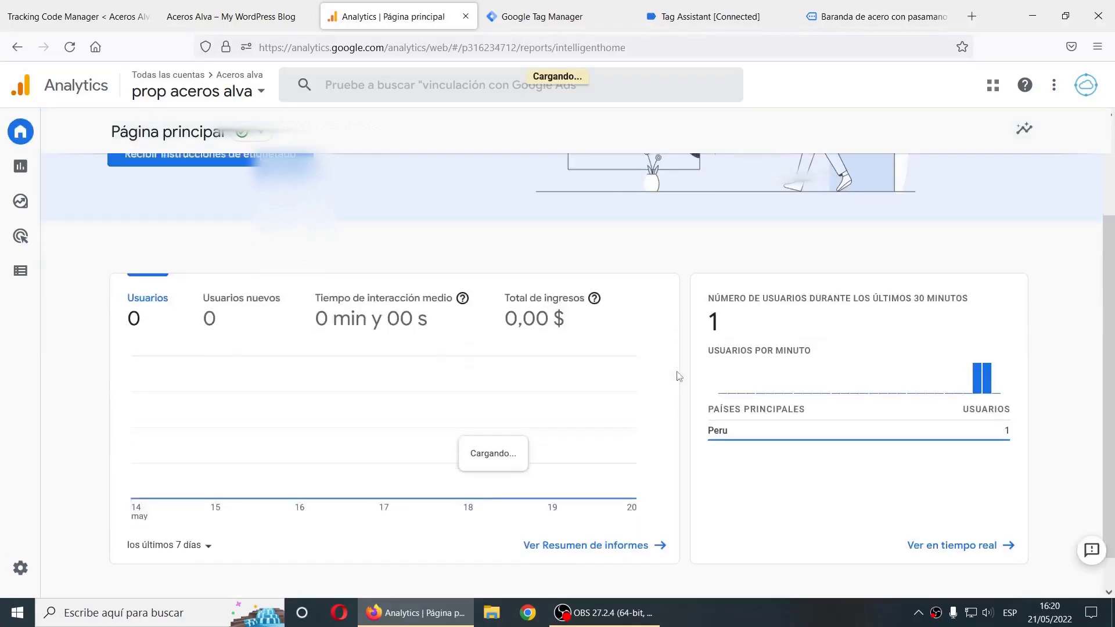
{"action": "left_click_drag", "start_coordinate": [721, 297], "coordinate": [956, 297]}
{"action": "left_click", "coordinate": [994, 301]}
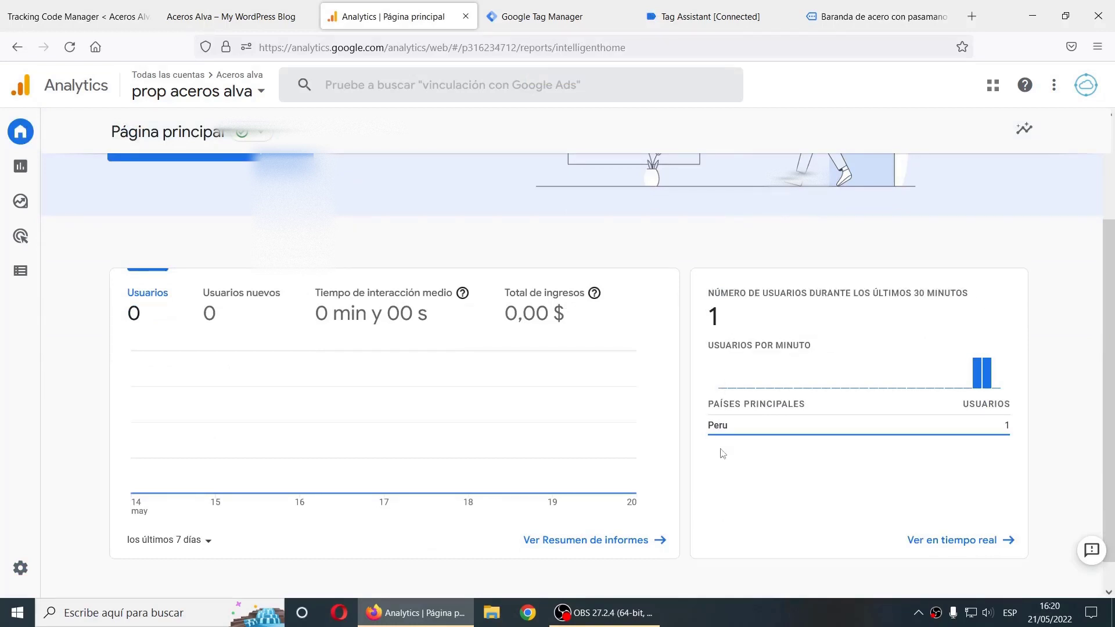
- Open the real-time report and examine the visits by page title for the browsed Aceros Alva pages
{"action": "left_click", "coordinate": [971, 544]}
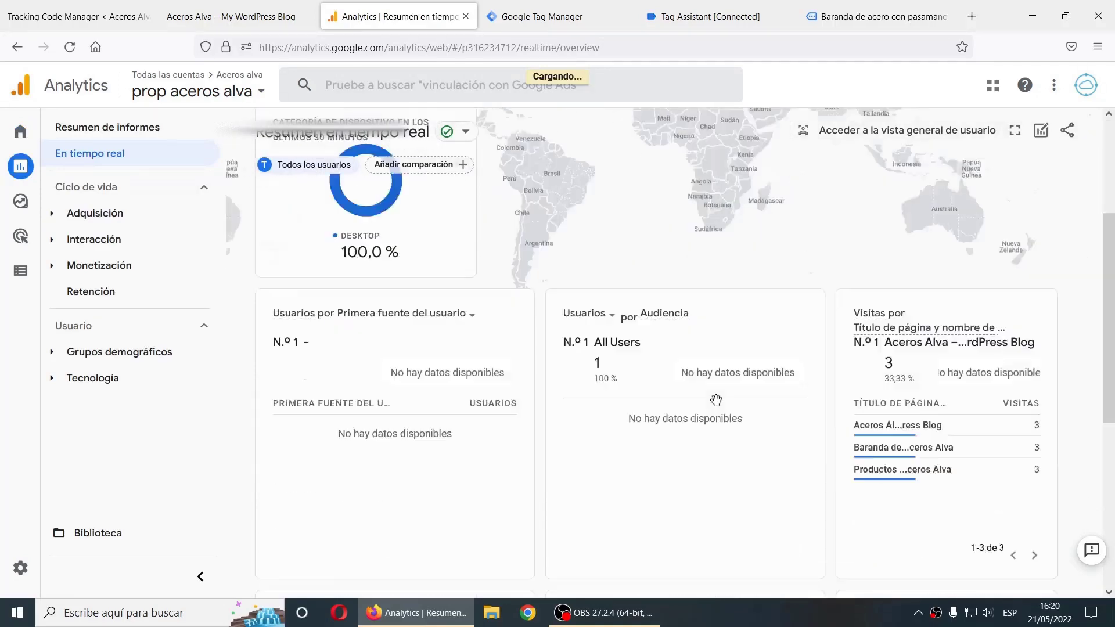
{"action": "scroll", "coordinate": [716, 400], "scroll_direction": "down", "scroll_amount": 1}
{"action": "mouse_move", "coordinate": [915, 388]}
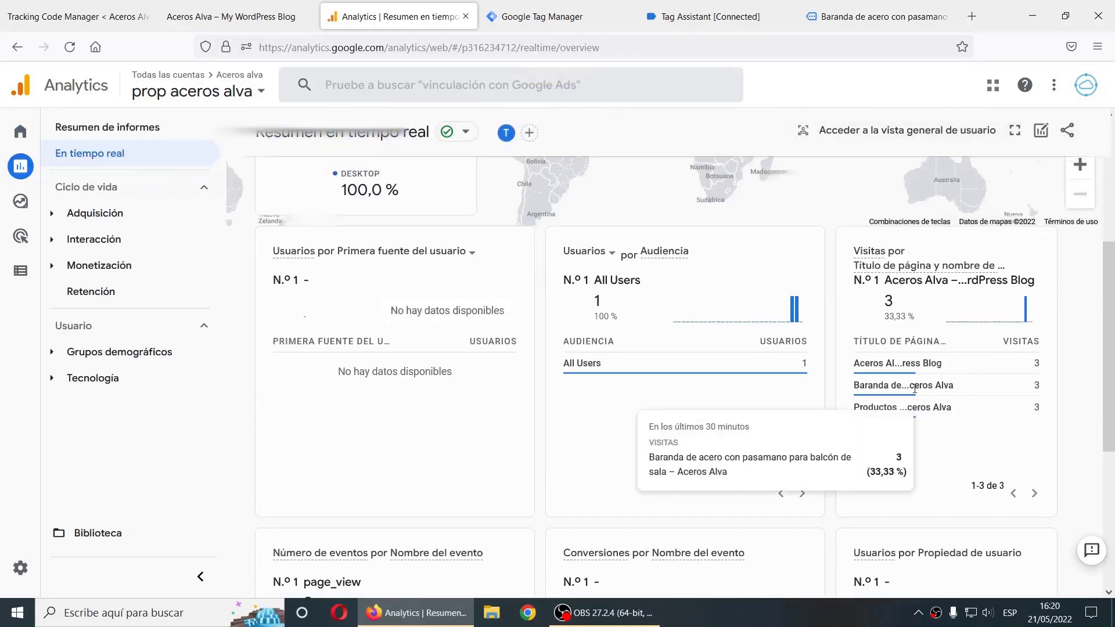
{"action": "mouse_move", "coordinate": [905, 409]}
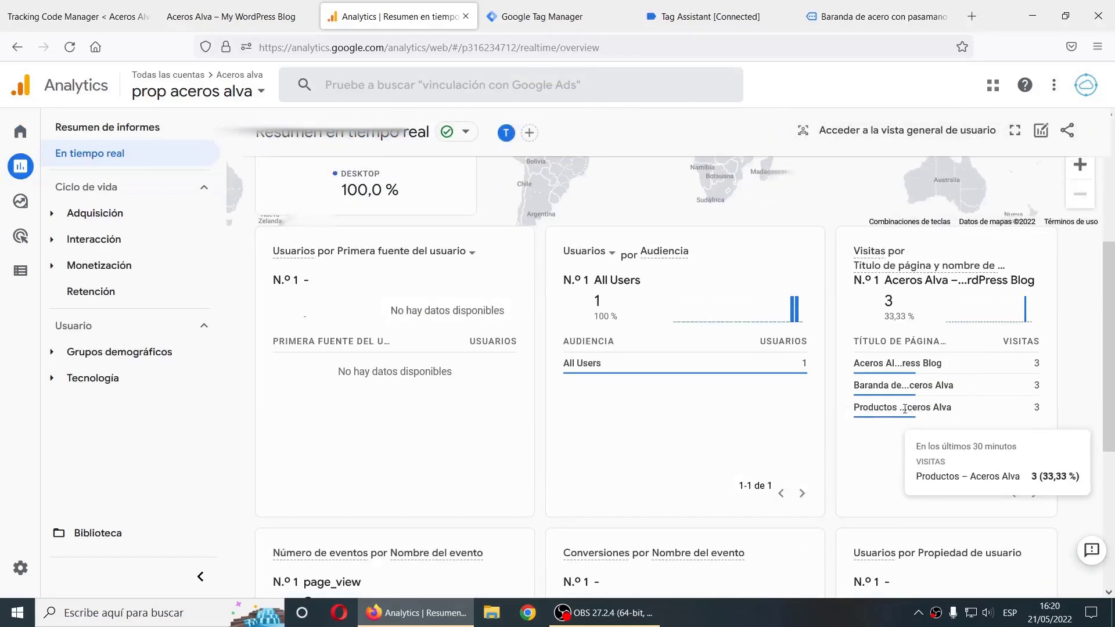